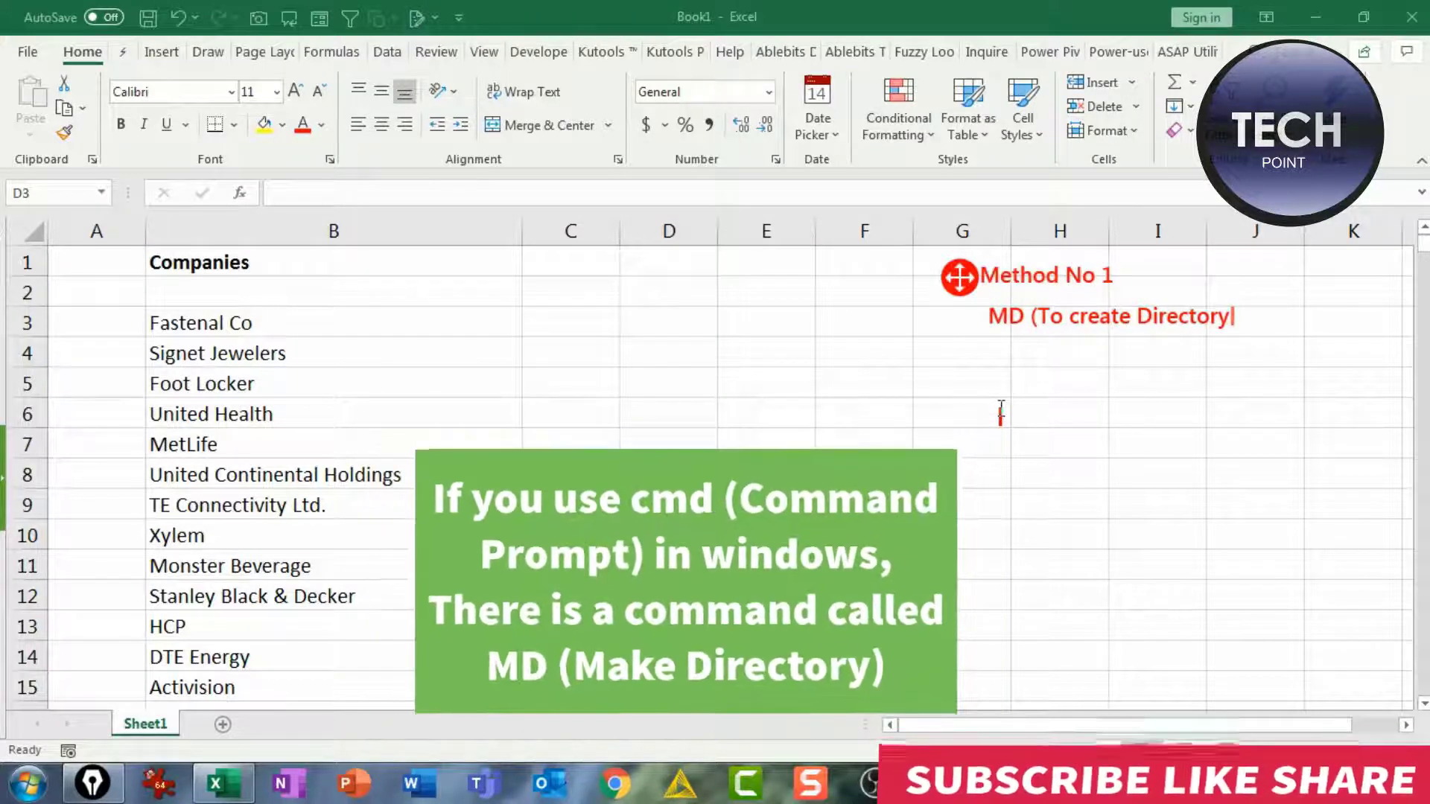
Step: Finish the red note line "MD (To create Directory)" and add the example line Ex. MD "FolderName" beneath it
{"action": "type", "text": ") "}
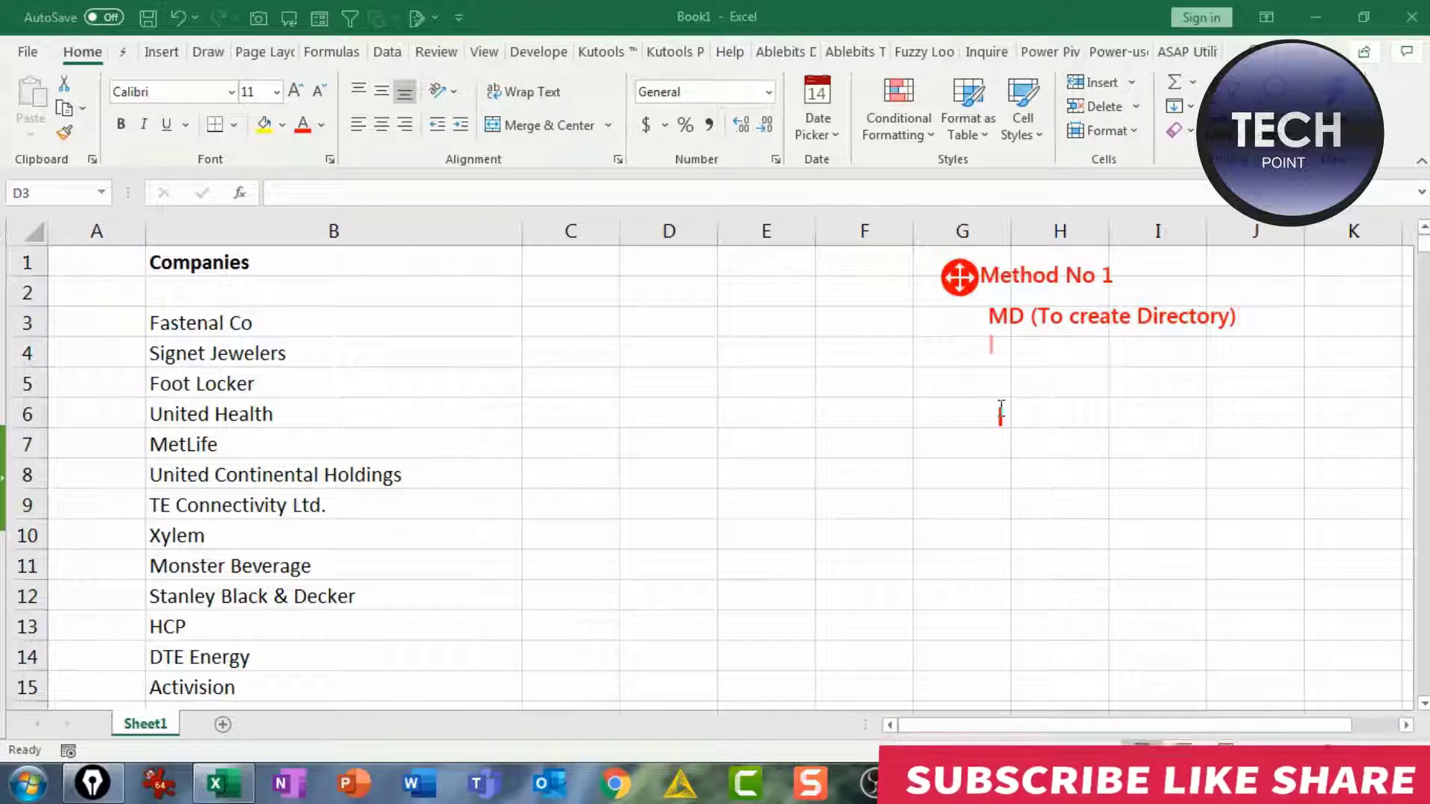
{"action": "type", "text": "Ex"}
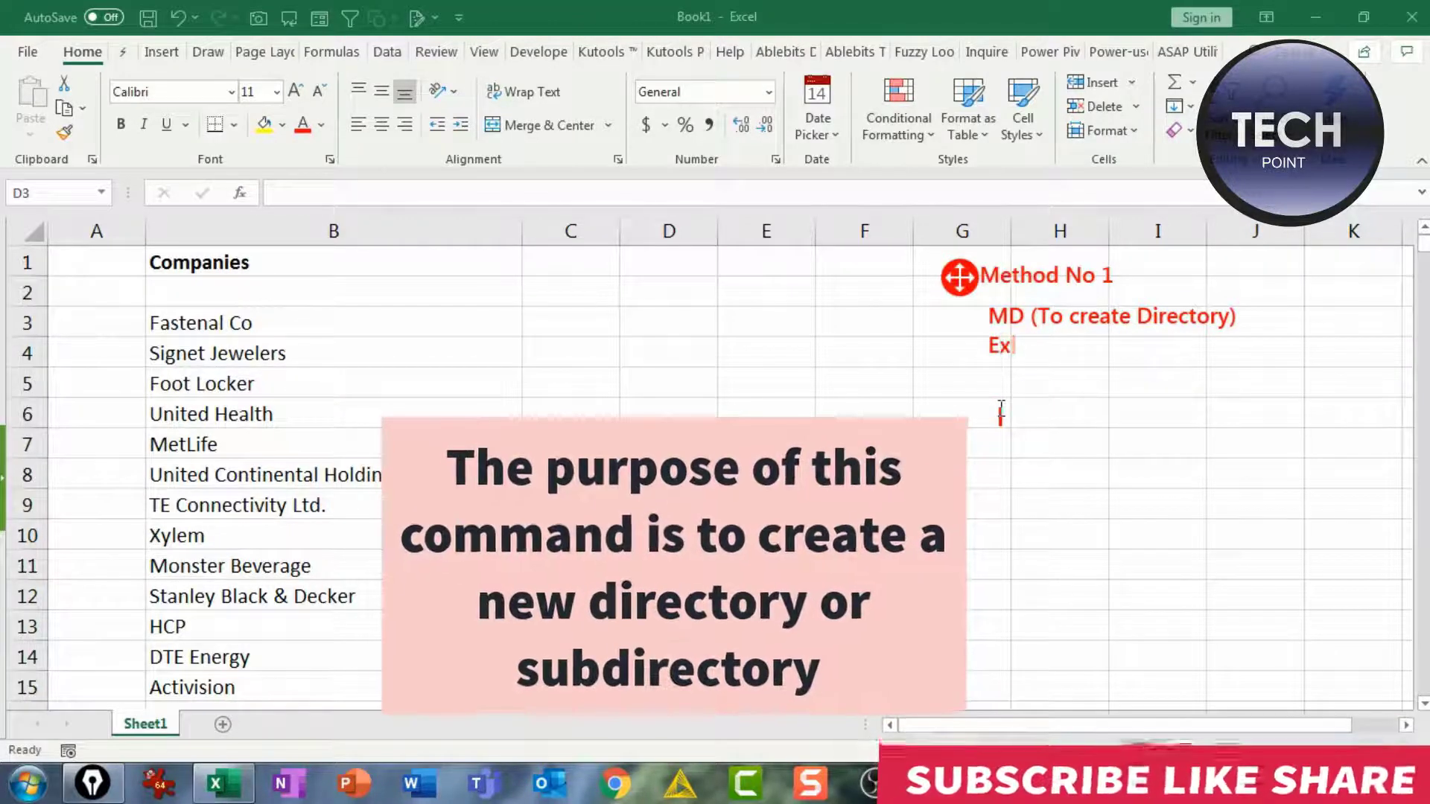
{"action": "key", "text": "BackSpace"}
{"action": "type", "text": ". MD"}
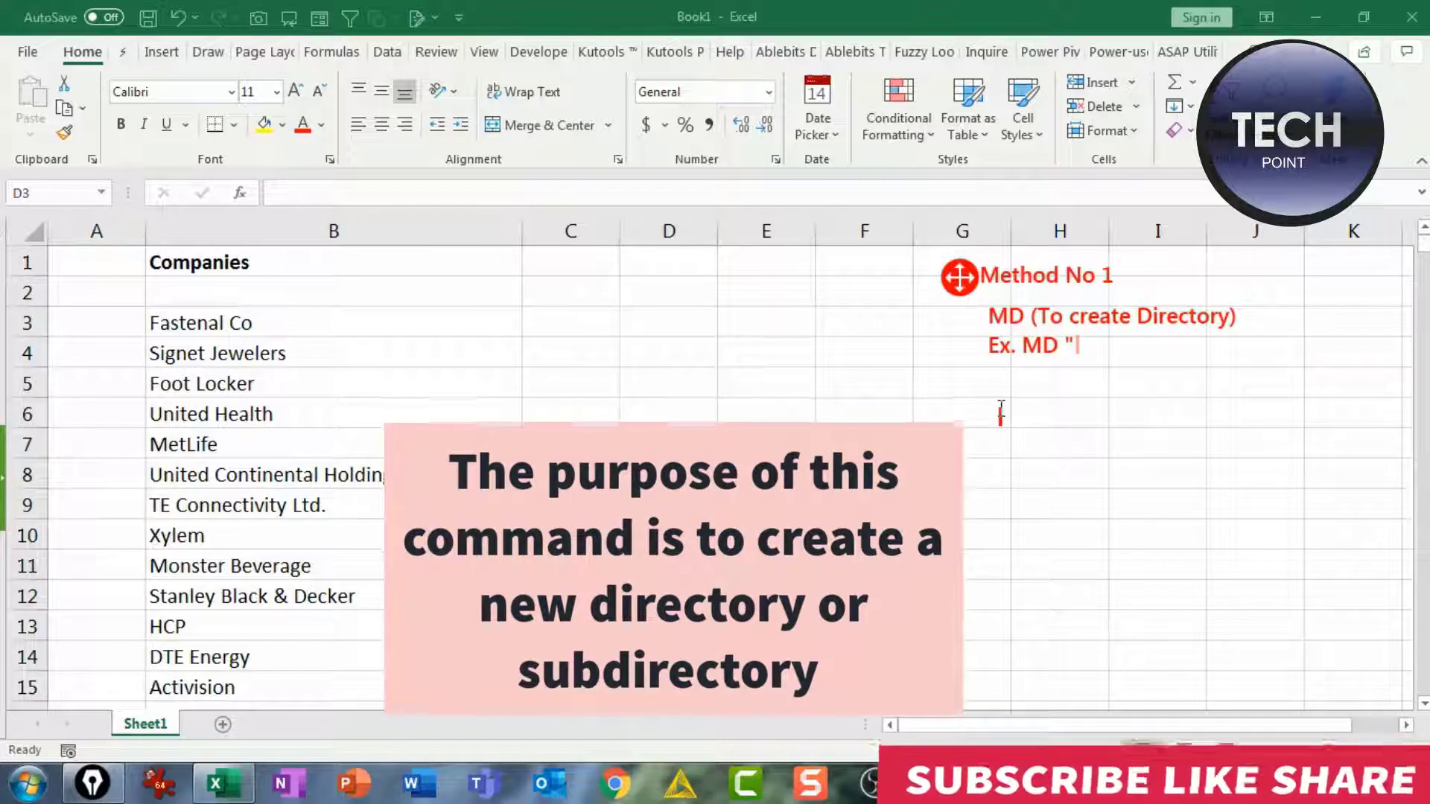
{"action": "type", "text": " \"FolderName\""}
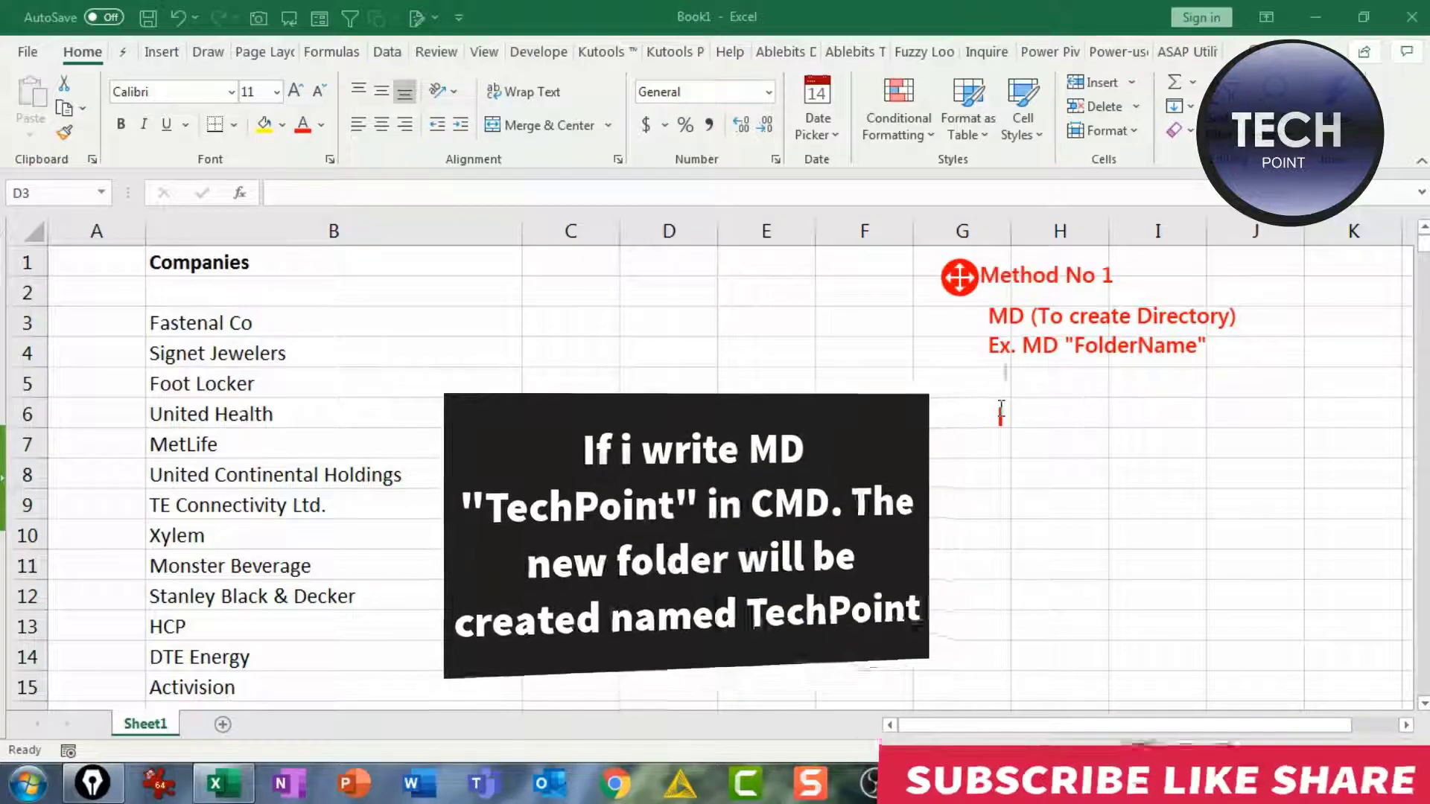
{"action": "key", "text": "Return"}
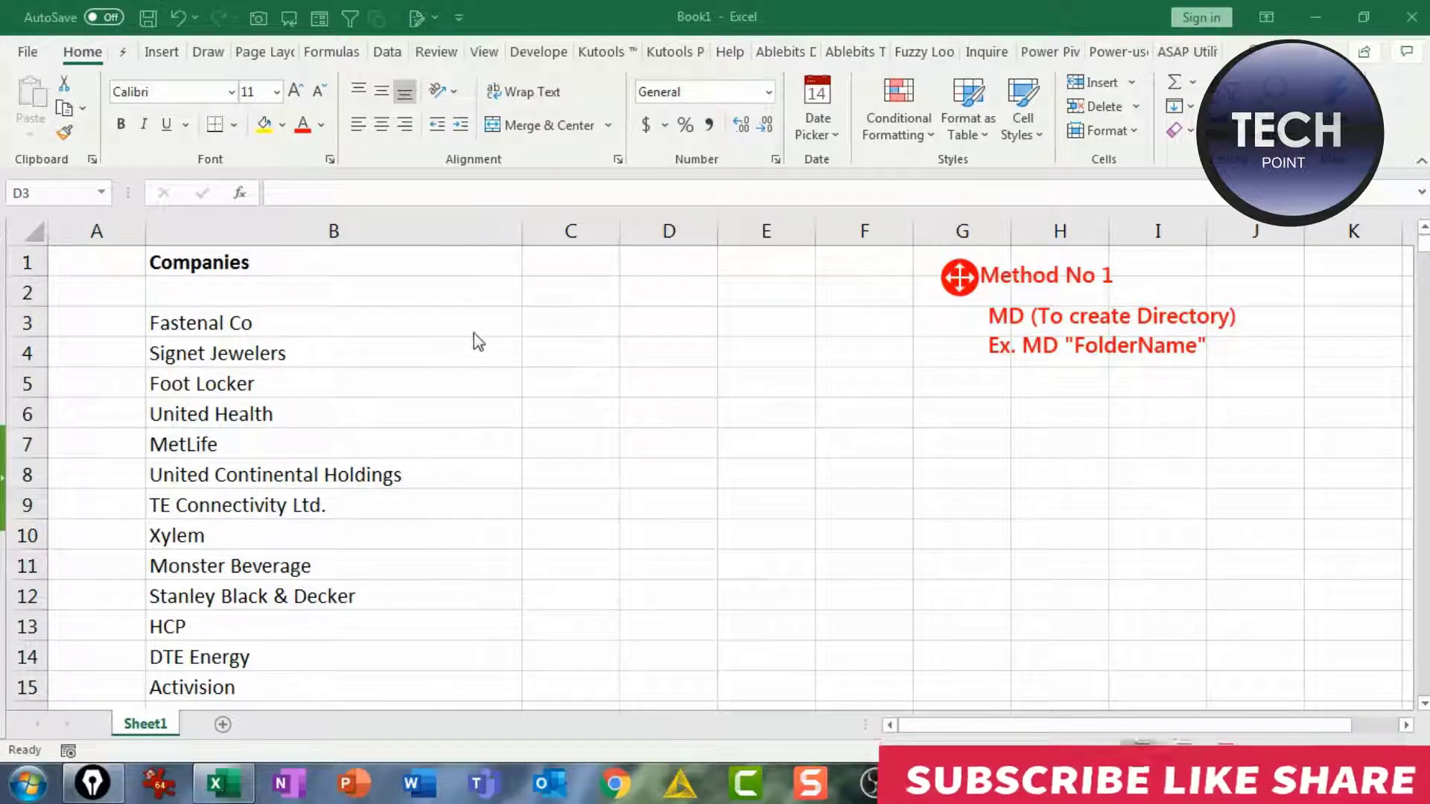
Step: Draw a red arrow pointing at Fastenal Co in B3 and add the note line MD "Fastenal Co"
{"action": "left_click_drag", "start_coordinate": [474, 332], "coordinate": [265, 322]}
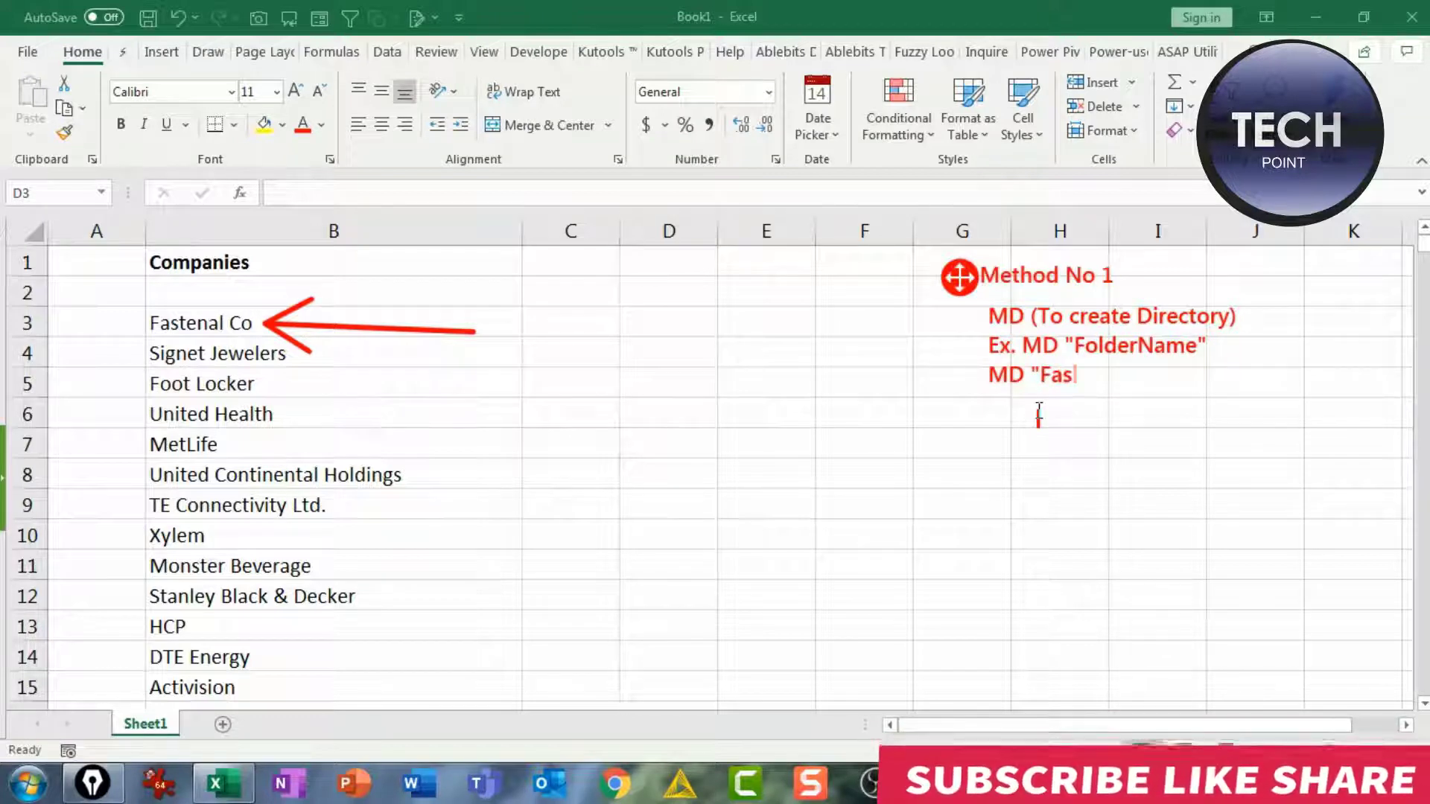
{"action": "type", "text": "ern"}
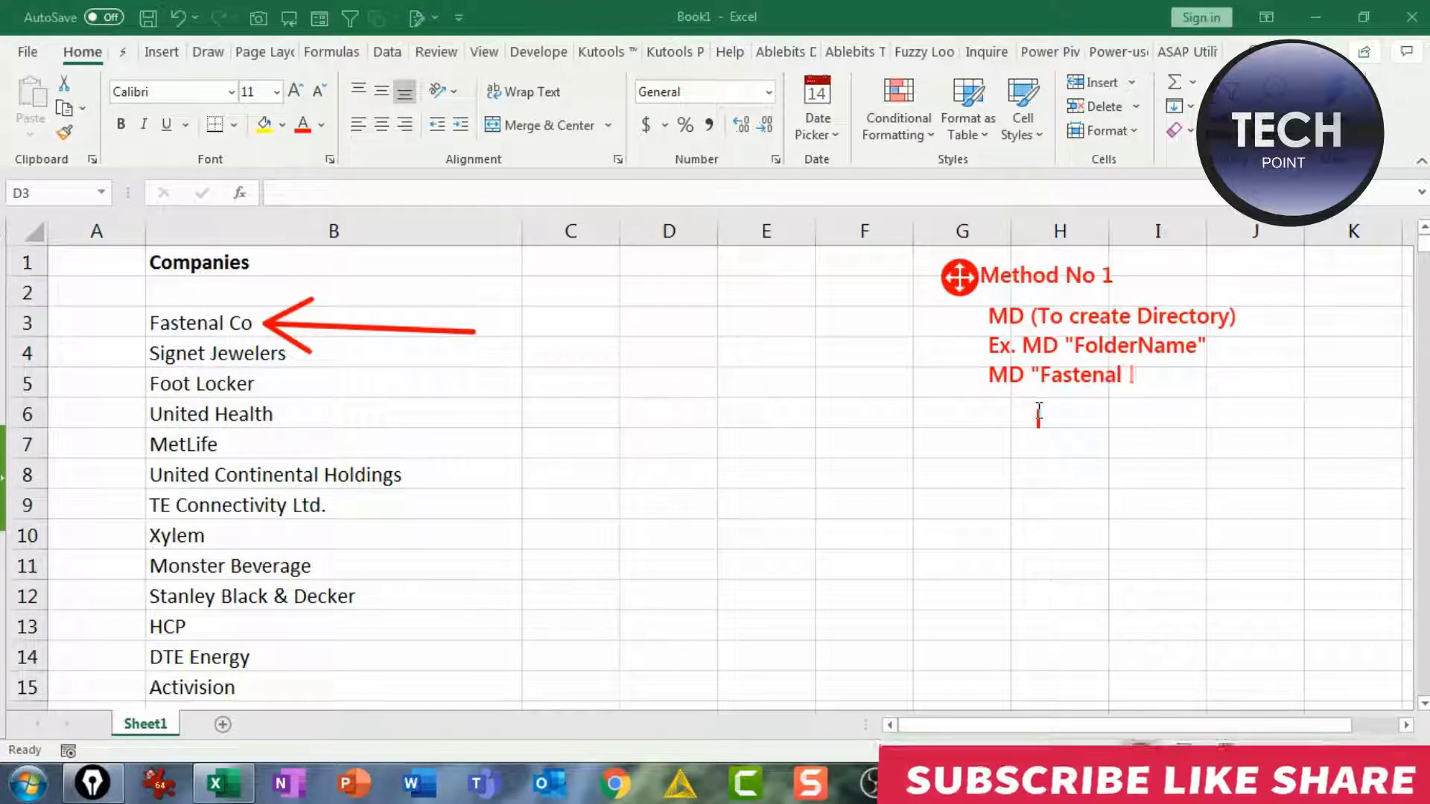
{"action": "type", "text": "Co"}
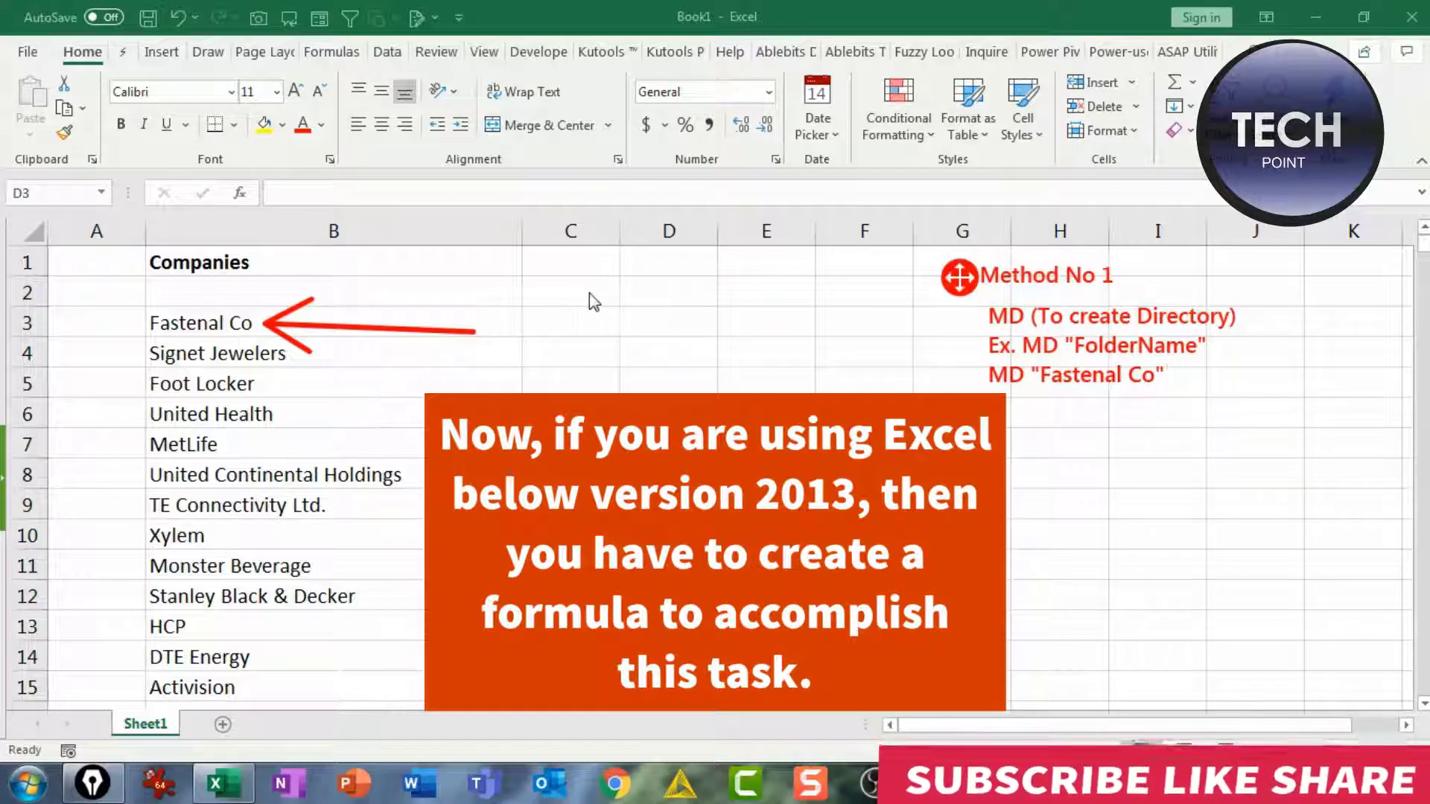
{"action": "left_click", "coordinate": [558, 317]}
{"action": "left_click", "coordinate": [551, 334]}
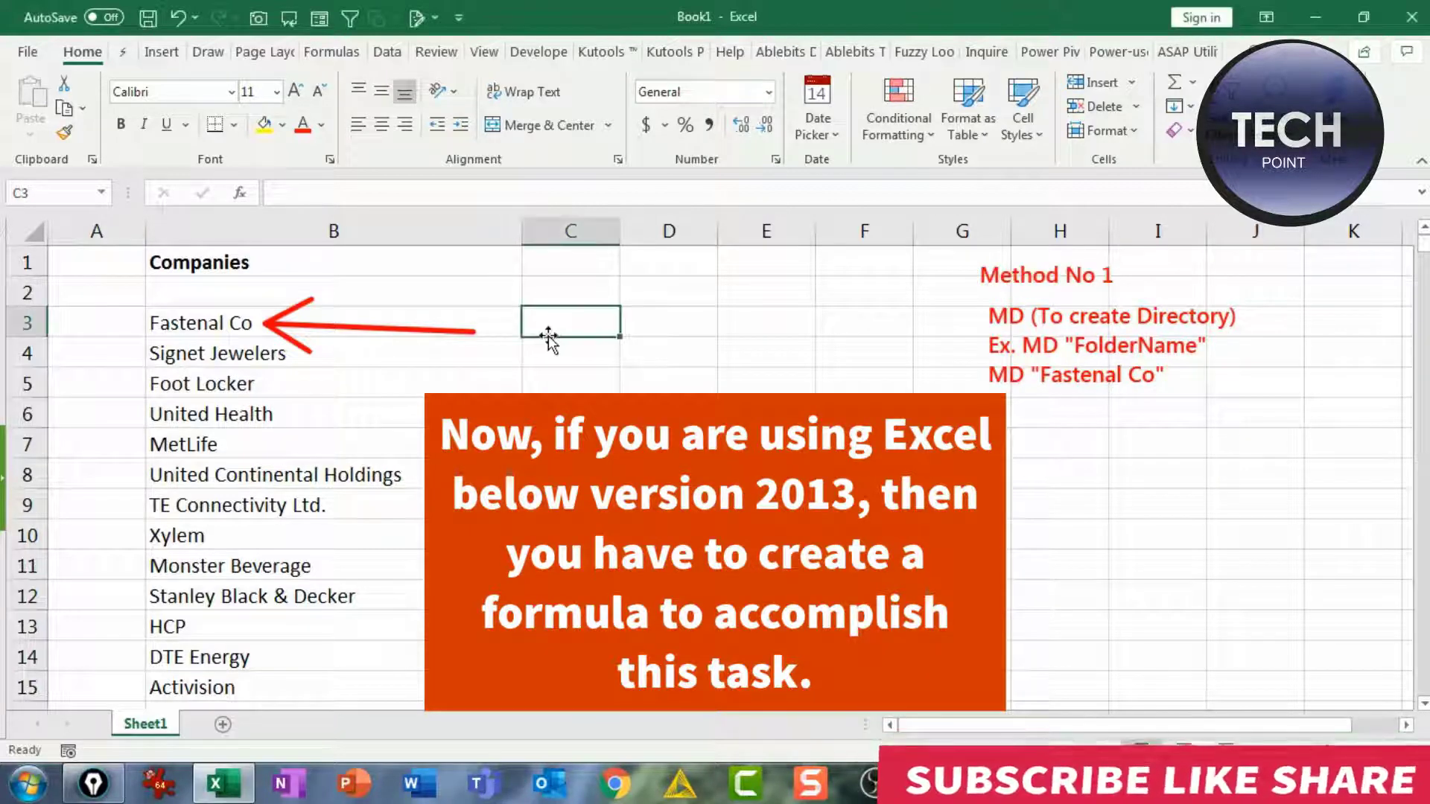
{"action": "left_click", "coordinate": [415, 329]}
{"action": "left_click", "coordinate": [607, 317]}
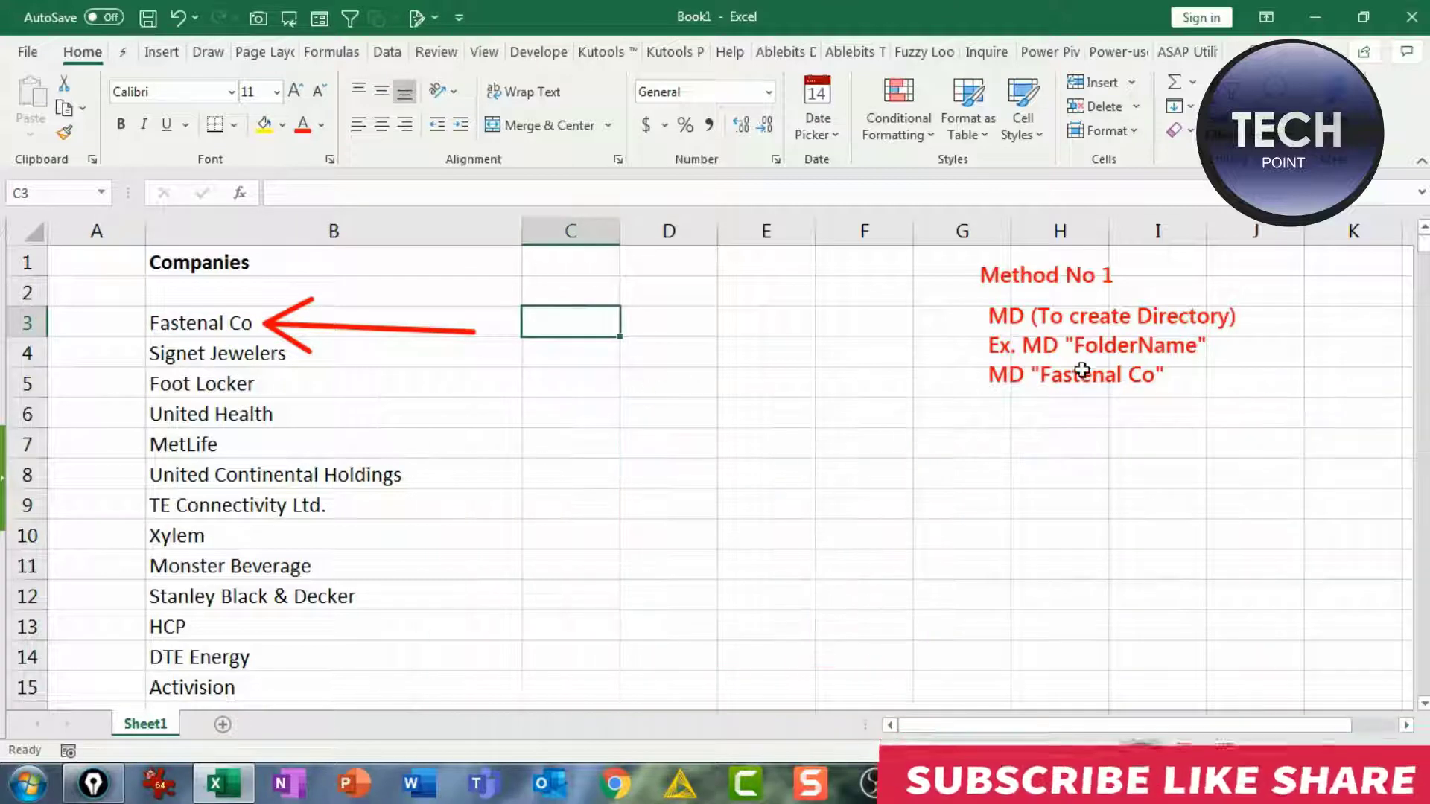
{"action": "left_click", "coordinate": [1081, 329]}
{"action": "left_click", "coordinate": [1079, 348]}
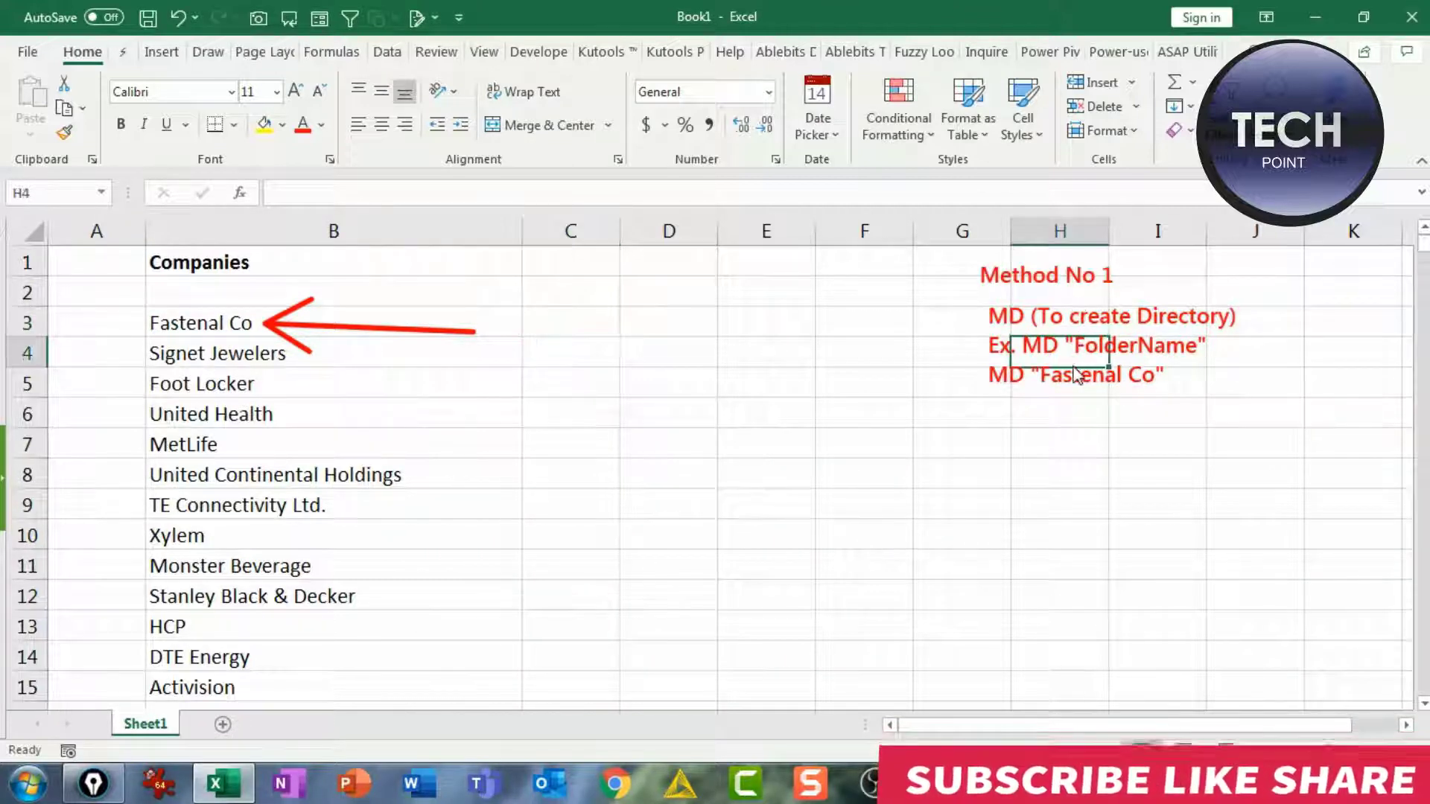
{"action": "left_click", "coordinate": [1225, 409]}
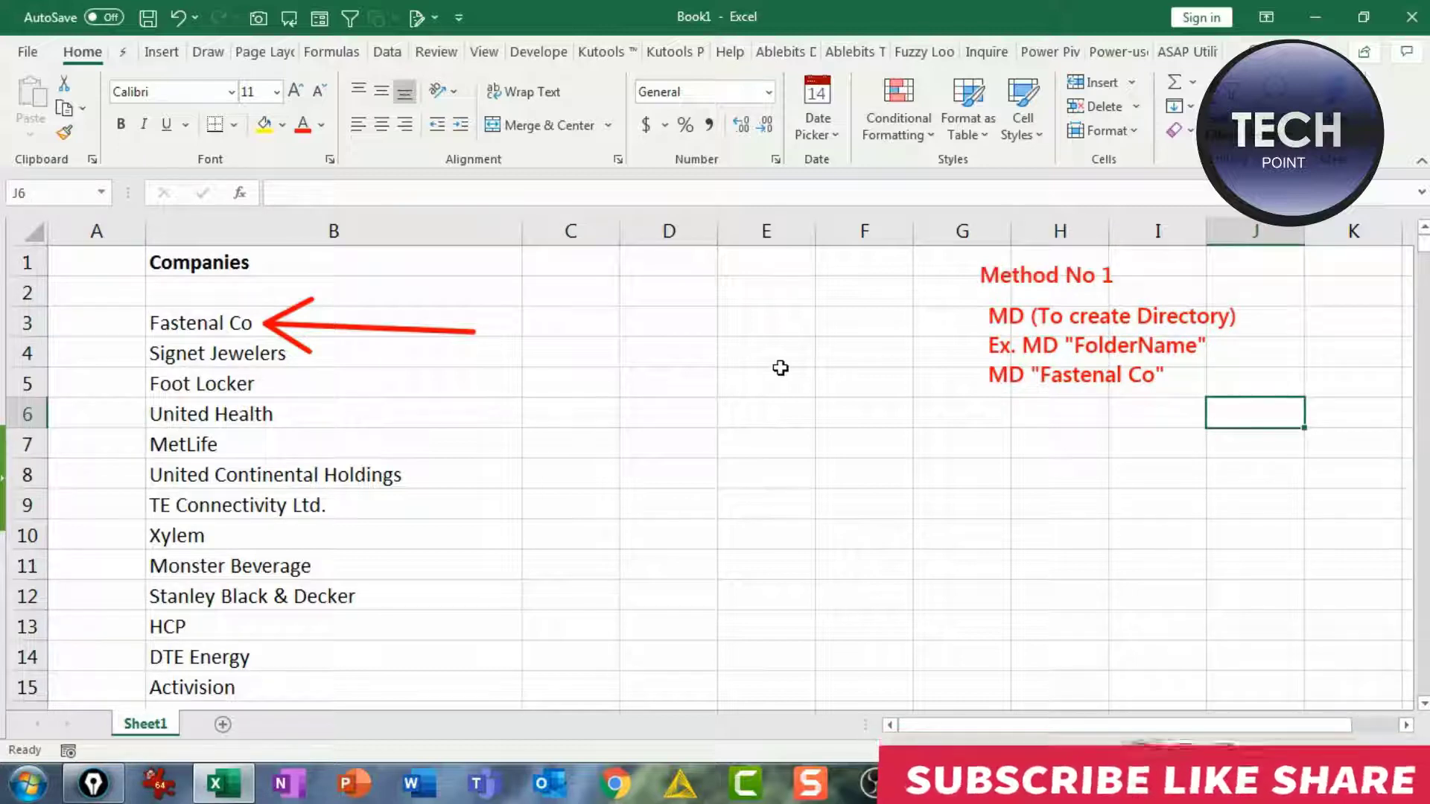
{"action": "left_click", "coordinate": [539, 325]}
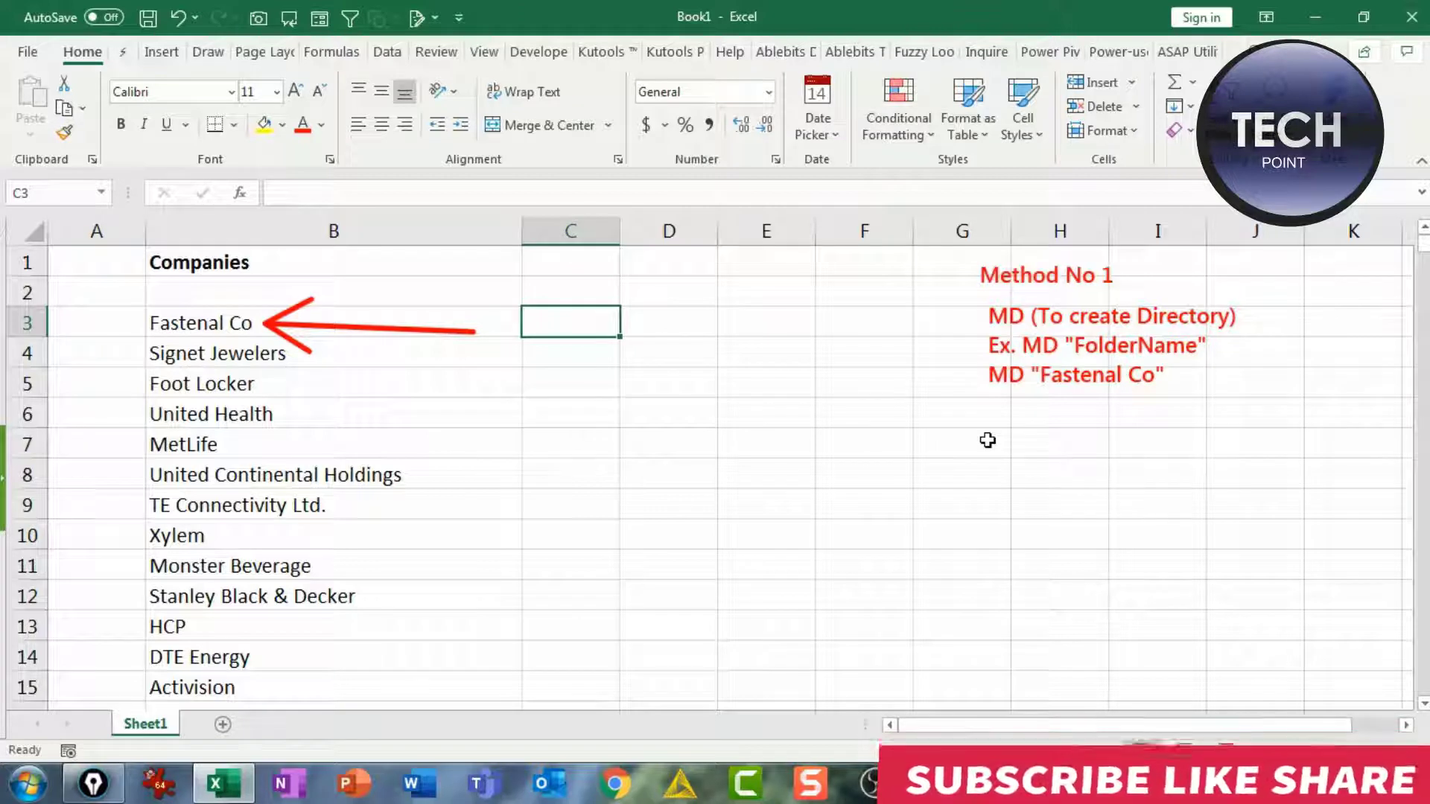
Step: Draw a red arrow pointing at the MD "Fastenal Co" note line and enter the formula ="MD" in cell C3
{"action": "left_click_drag", "start_coordinate": [907, 382], "coordinate": [980, 377]}
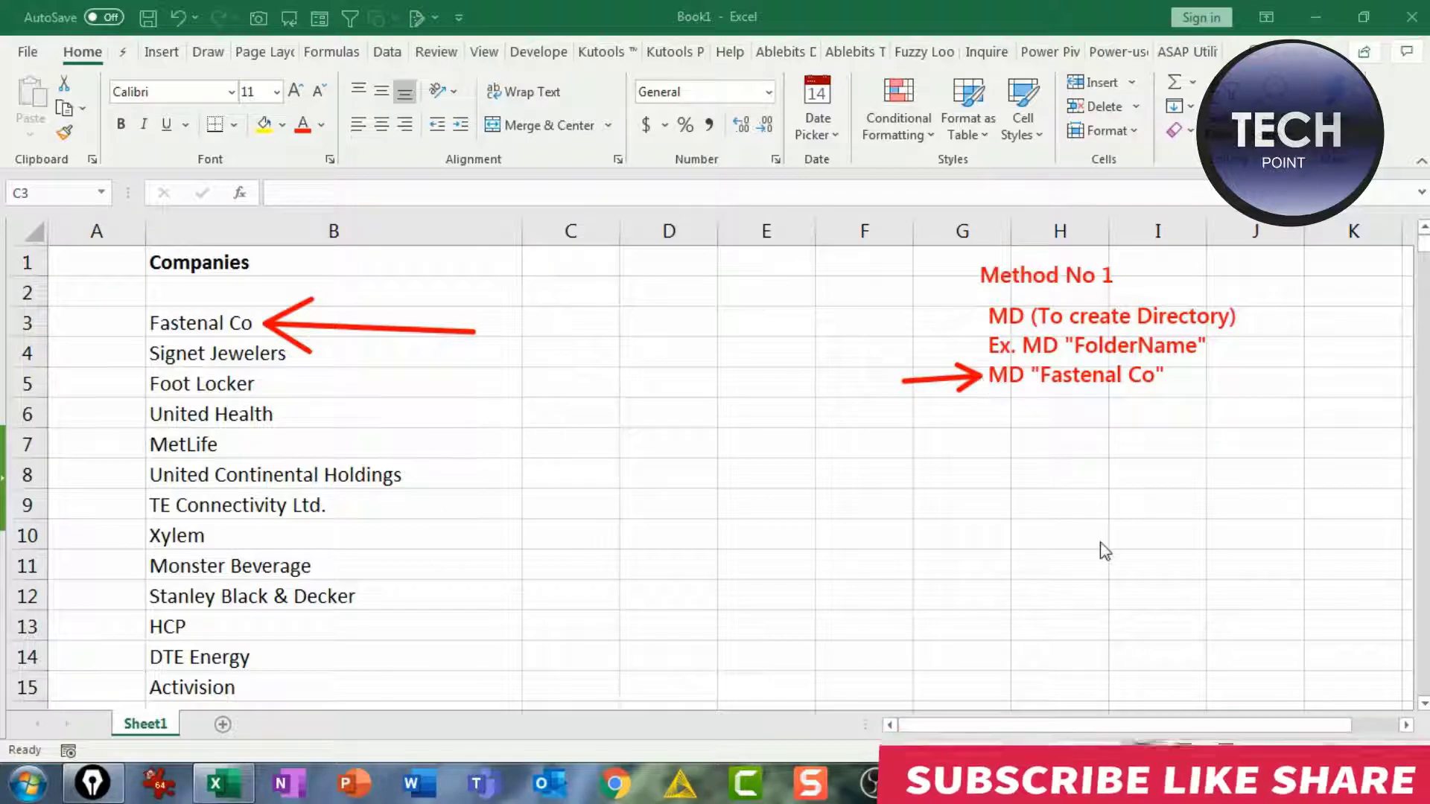
{"action": "left_click", "coordinate": [597, 336]}
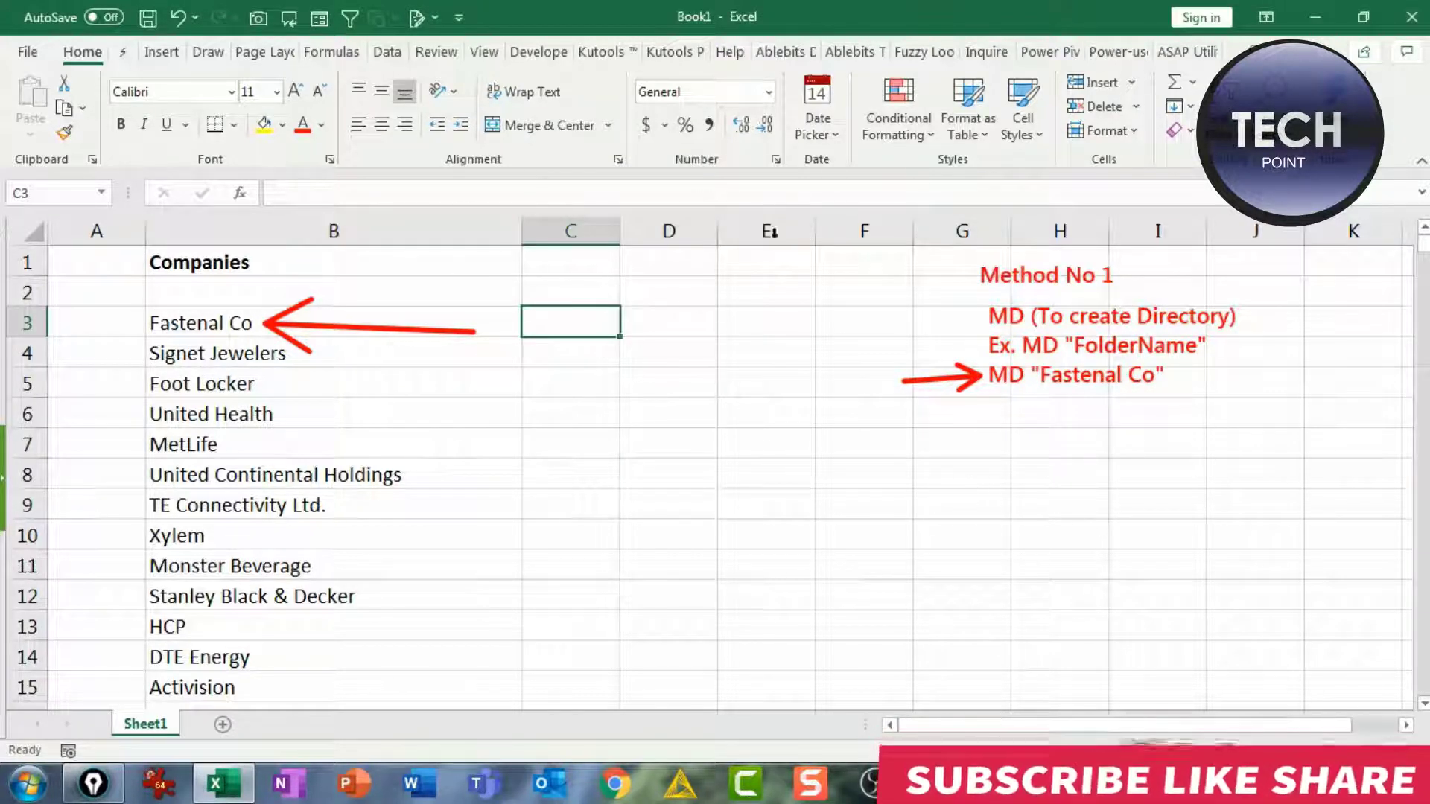
{"action": "type", "text": "="}
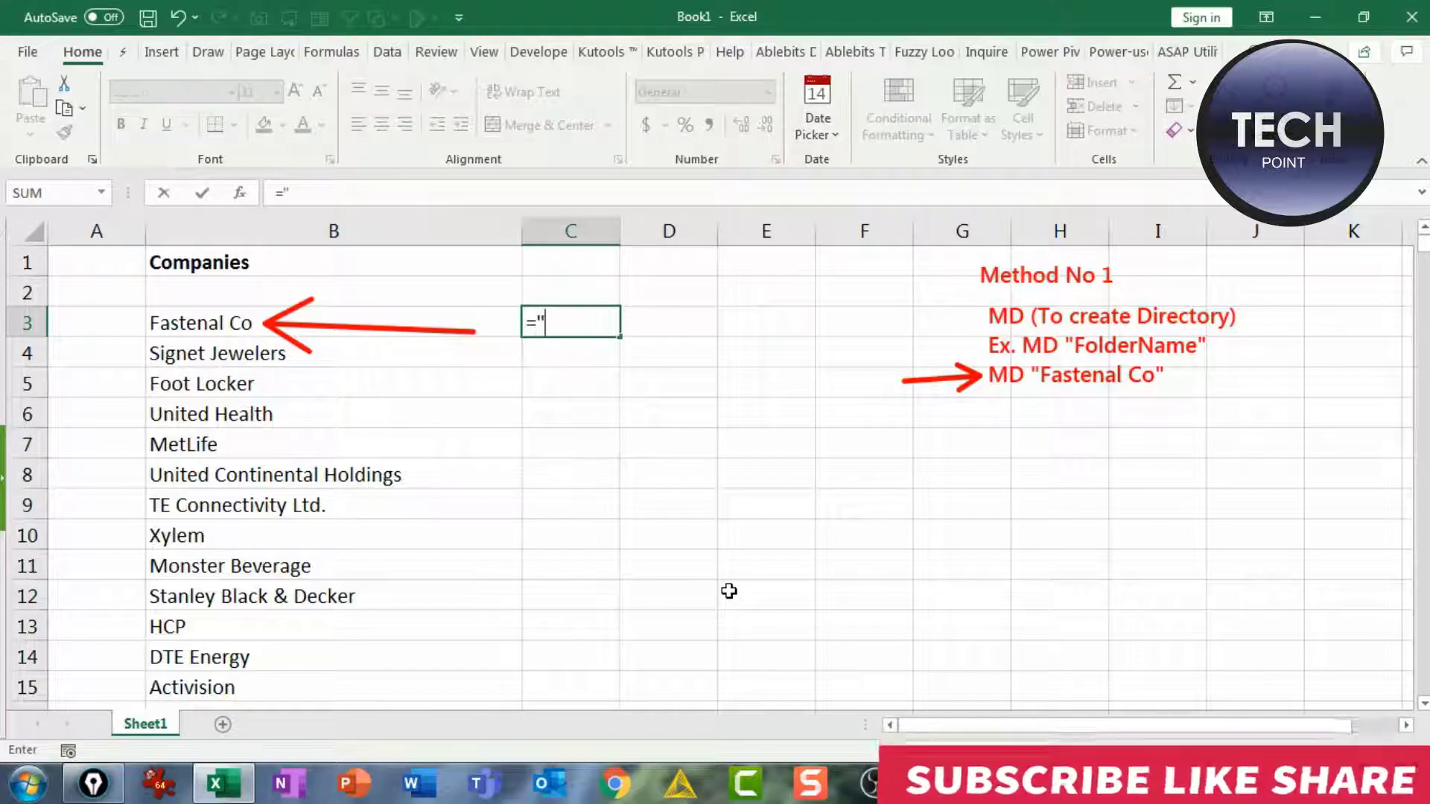
{"action": "type", "text": "\"M"}
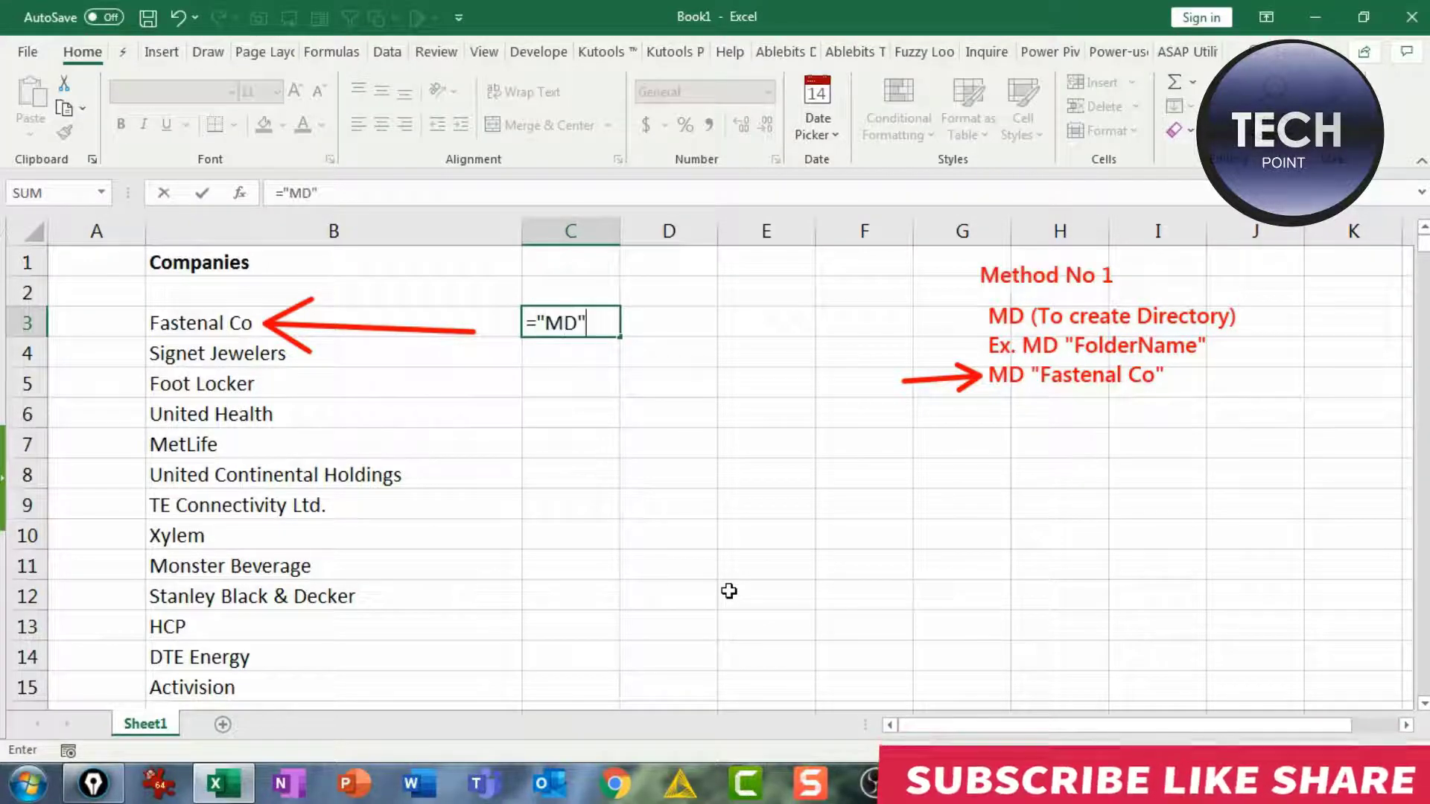
{"action": "type", "text": "D\""}
{"action": "key", "text": "Return"}
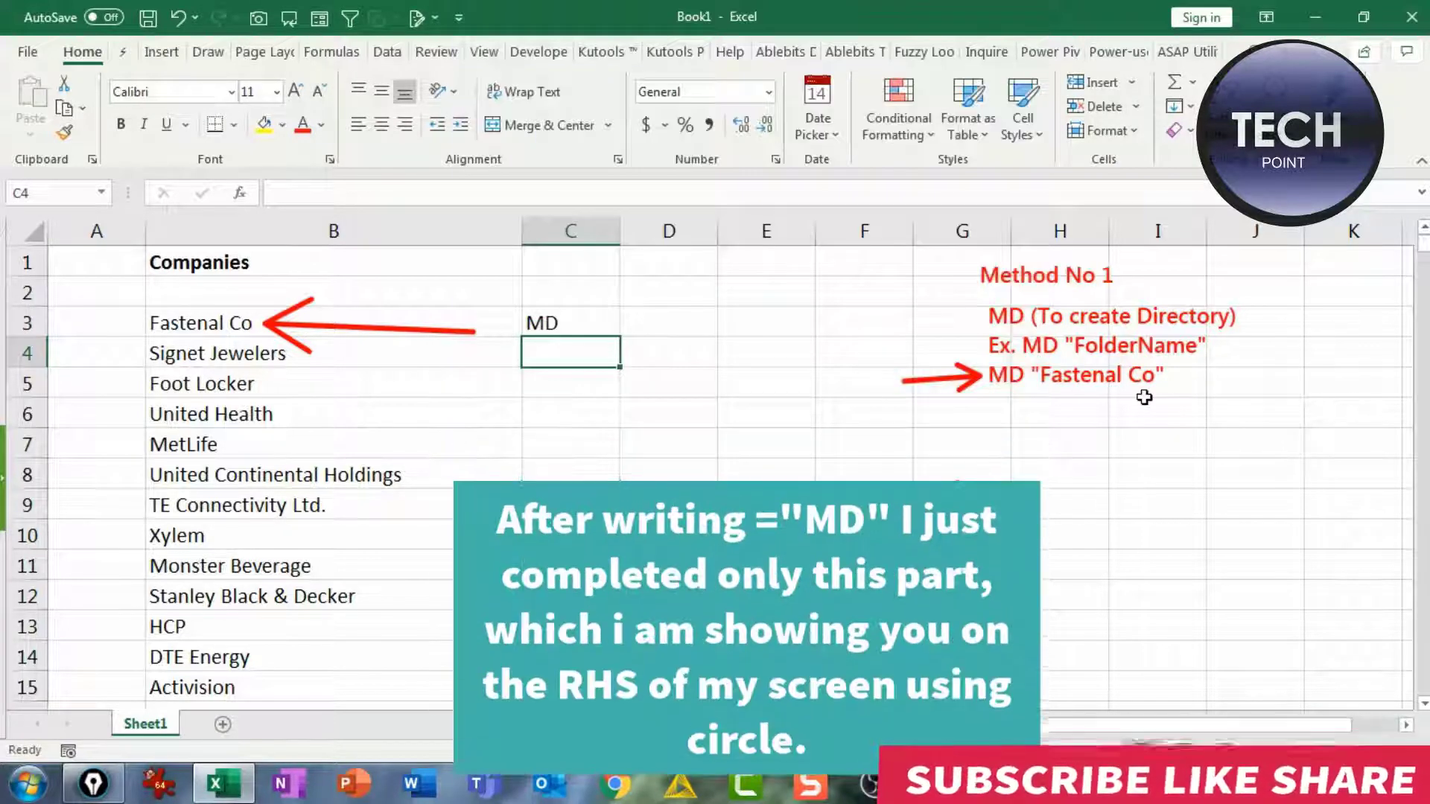
Step: Draw a red circle around the word MD in the MD "Fastenal Co" note line
{"action": "key", "text": "ctrl+shift+o"}
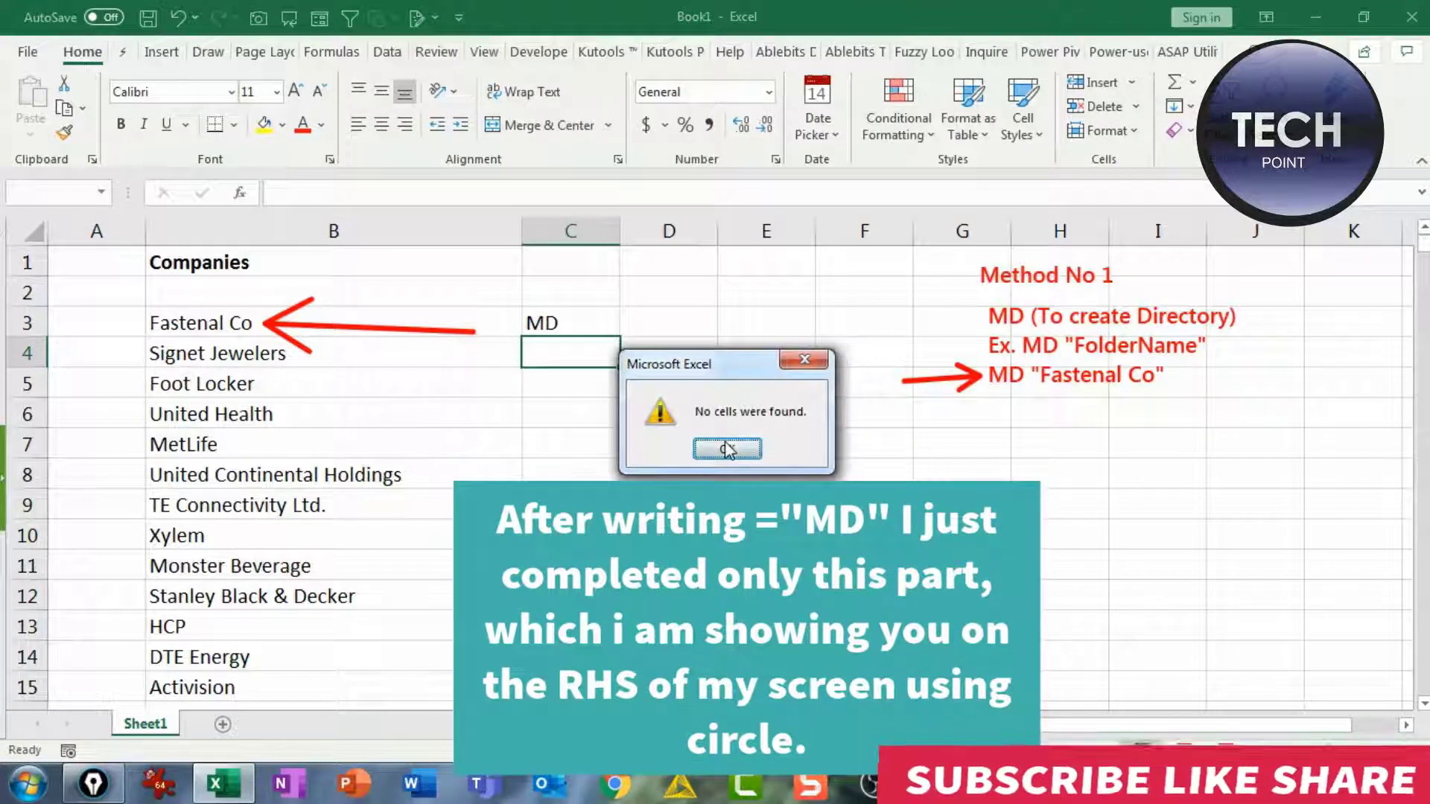
{"action": "left_click", "coordinate": [726, 447]}
{"action": "left_click", "coordinate": [552, 325]}
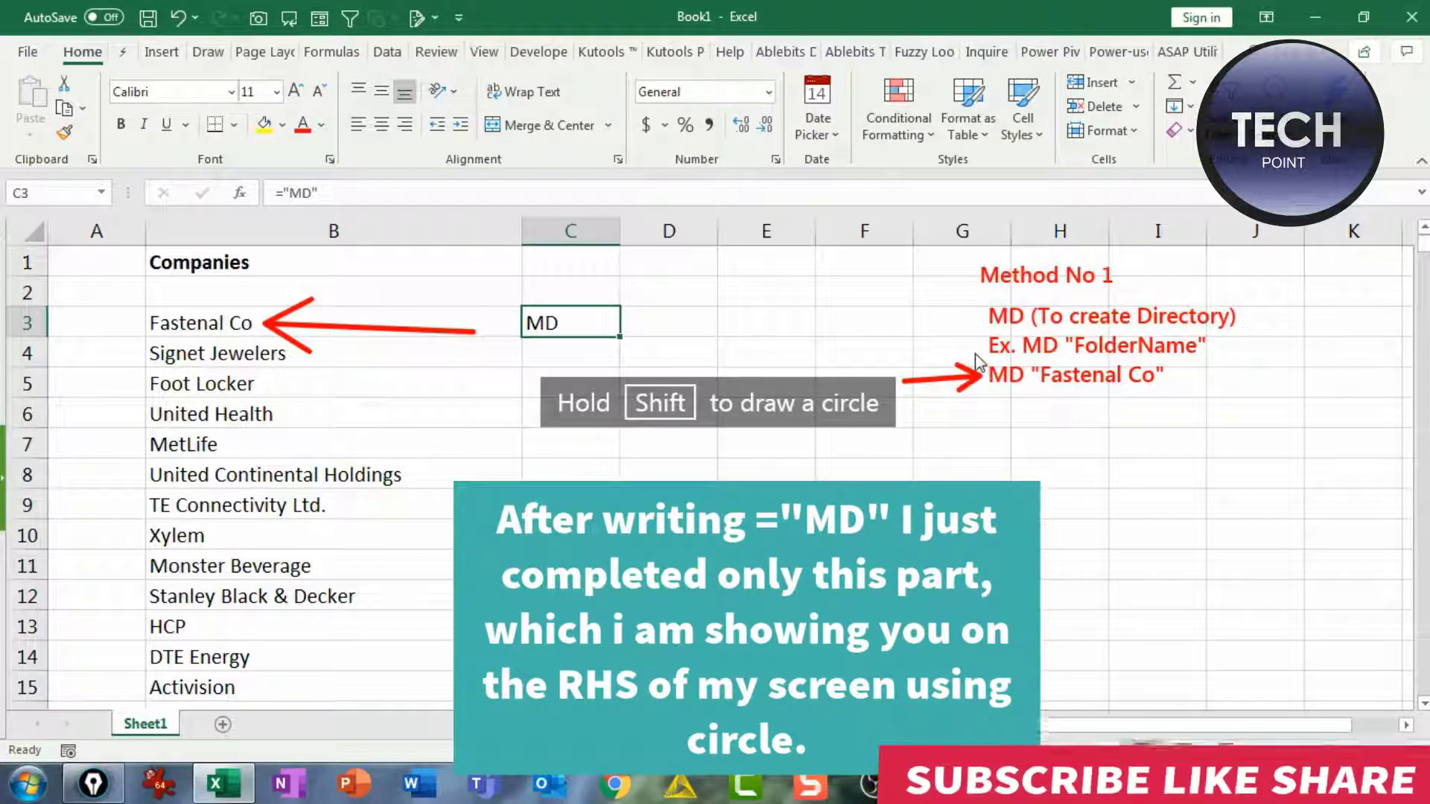
{"action": "left_click_drag", "start_coordinate": [974, 353], "coordinate": [1033, 398]}
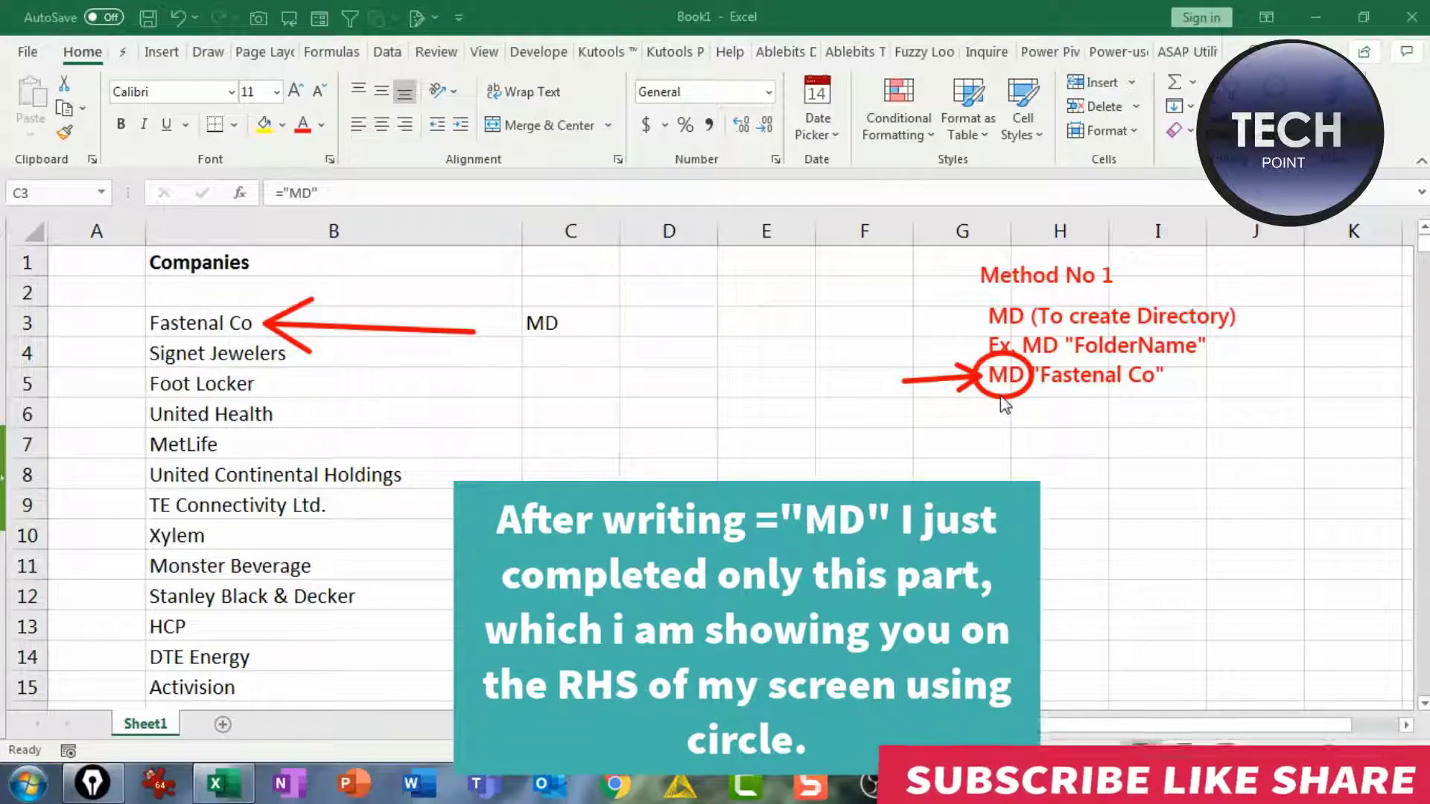
Step: Extend the formula in C3 to ="MD"&" "&B3 and widen column C to fit the full command text
{"action": "left_click", "coordinate": [578, 325]}
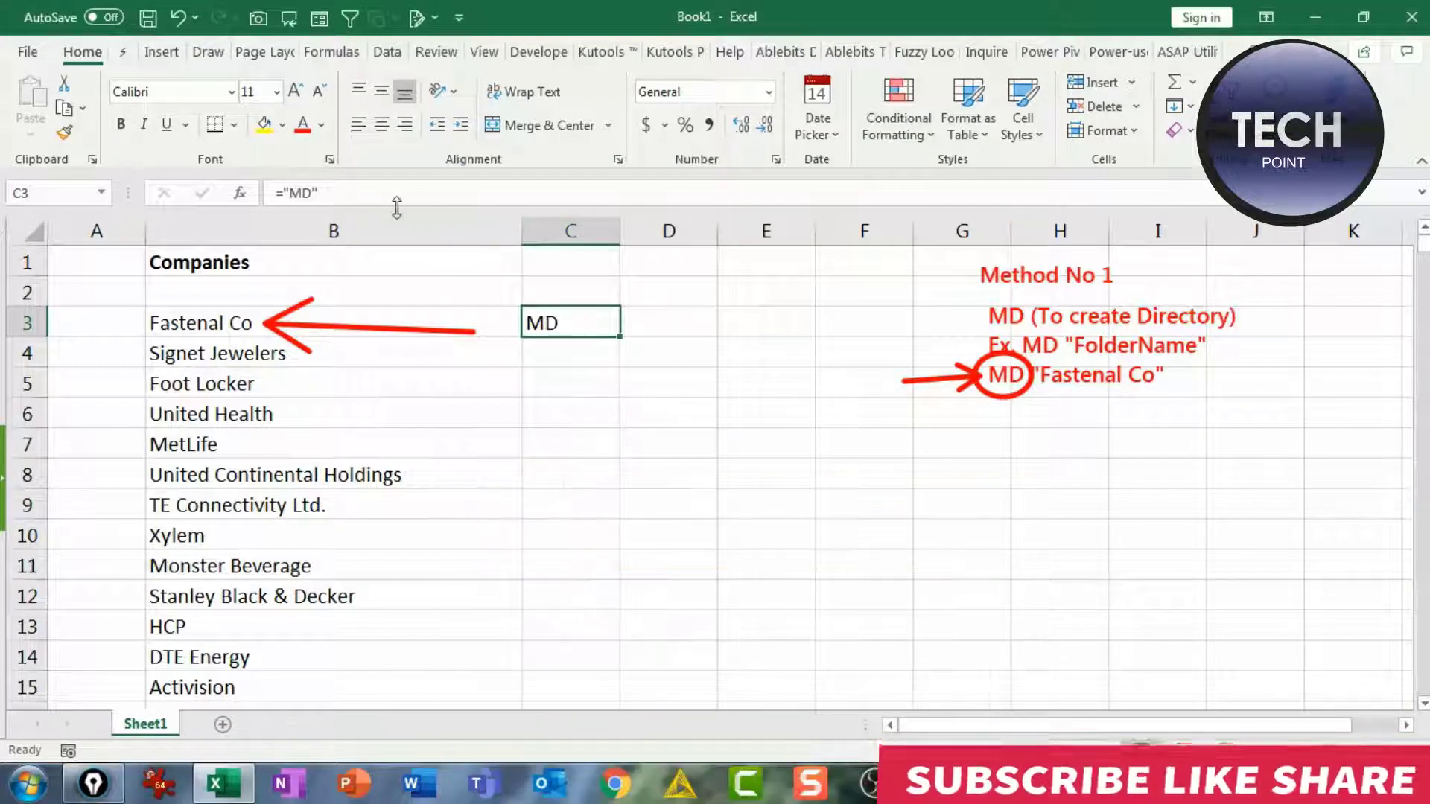
{"action": "left_click", "coordinate": [390, 198]}
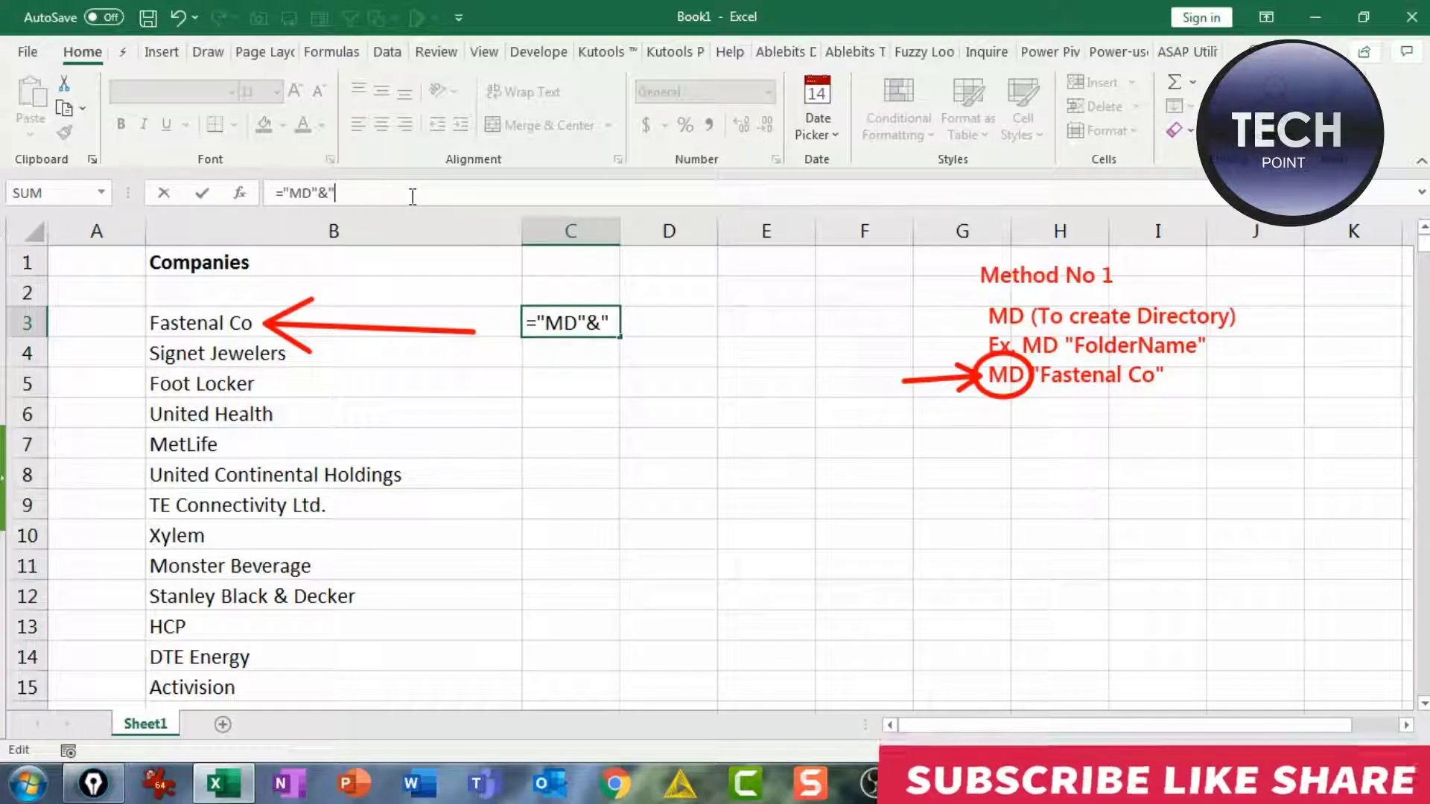
{"action": "type", "text": "\"&"}
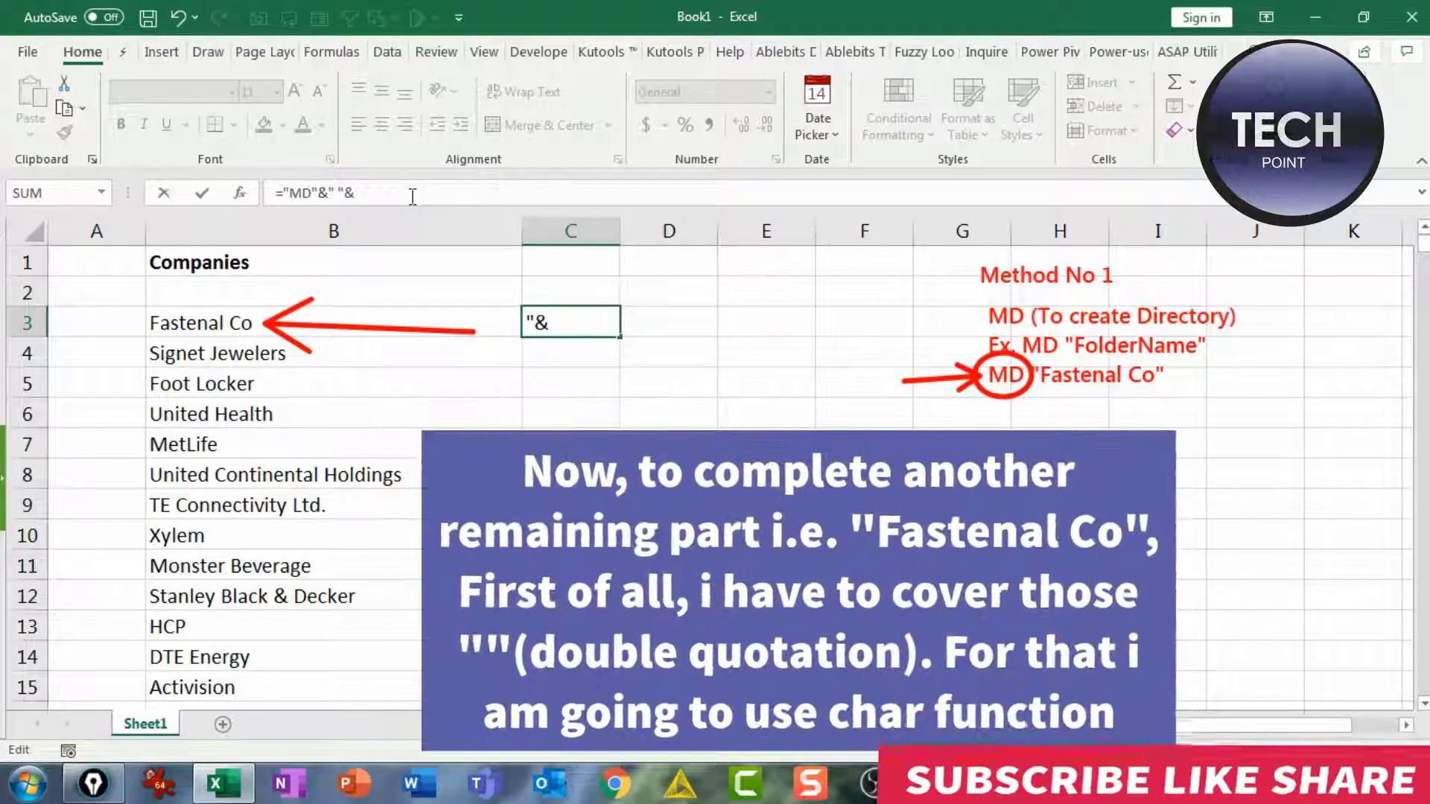
{"action": "left_click", "coordinate": [234, 307]}
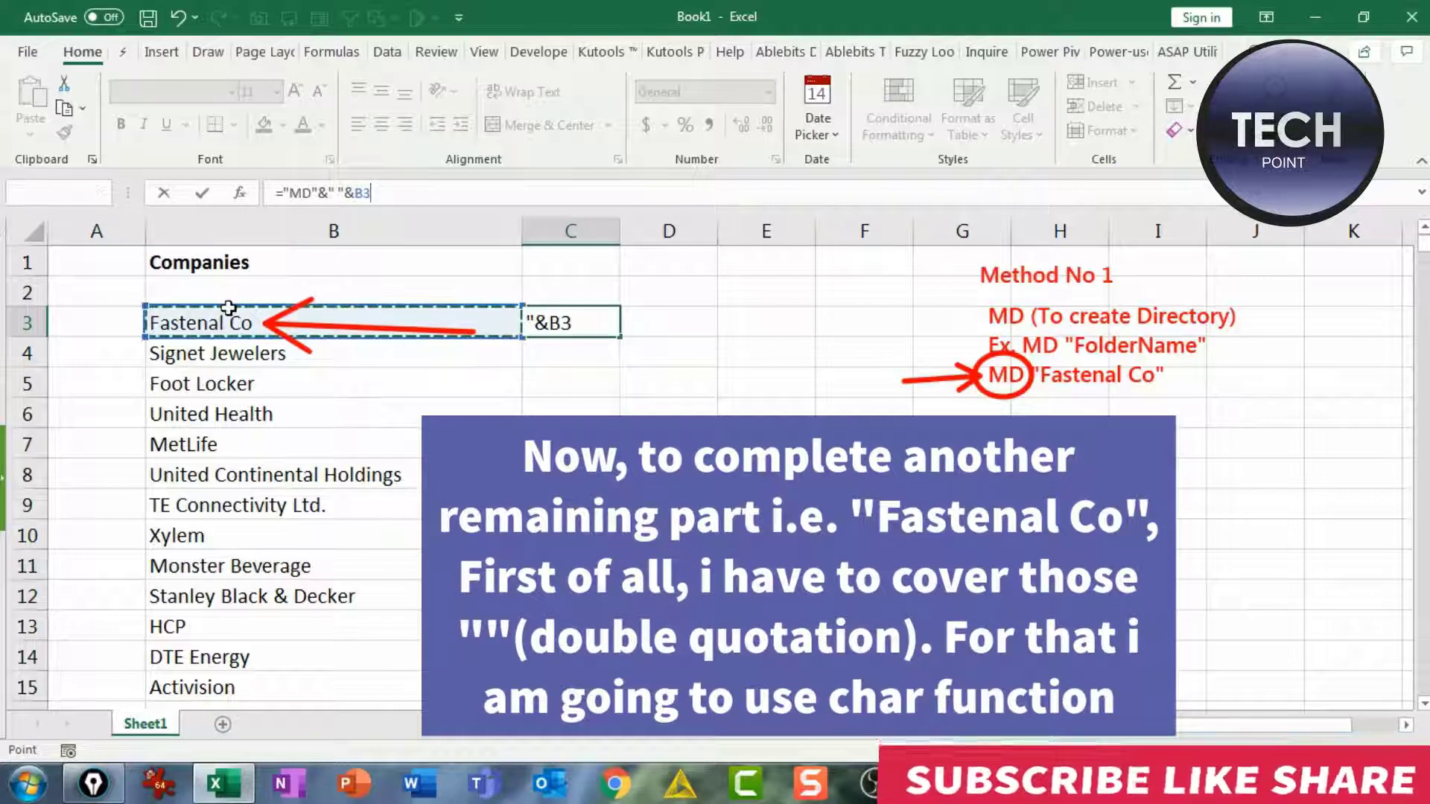
{"action": "key", "text": "Return"}
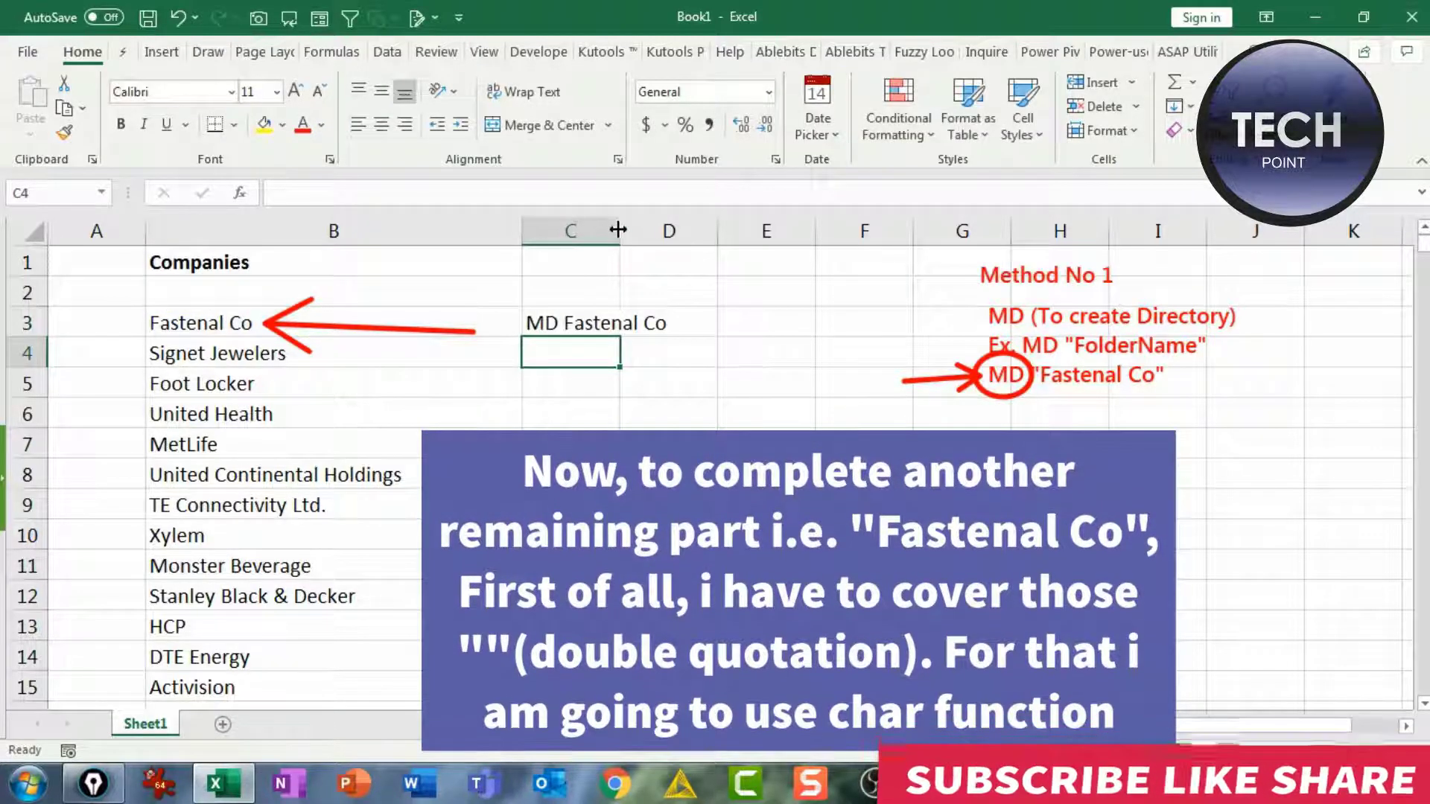
{"action": "left_click_drag", "start_coordinate": [618, 230], "coordinate": [679, 231]}
Step: Circle the closing and opening quotation marks around Fastenal Co in the last note line
{"action": "left_click", "coordinate": [618, 322]}
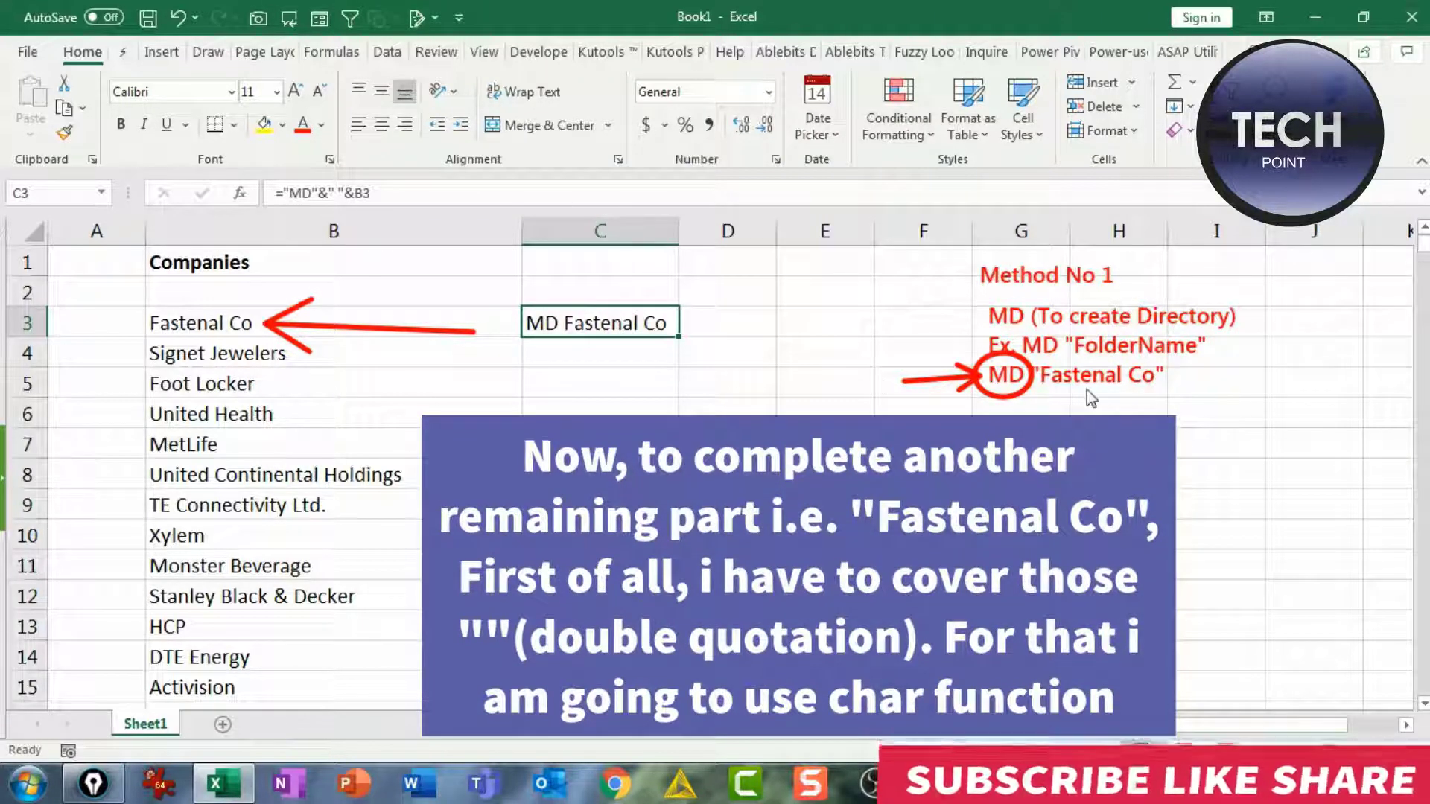
{"action": "left_click_drag", "start_coordinate": [1160, 352], "coordinate": [1177, 385]}
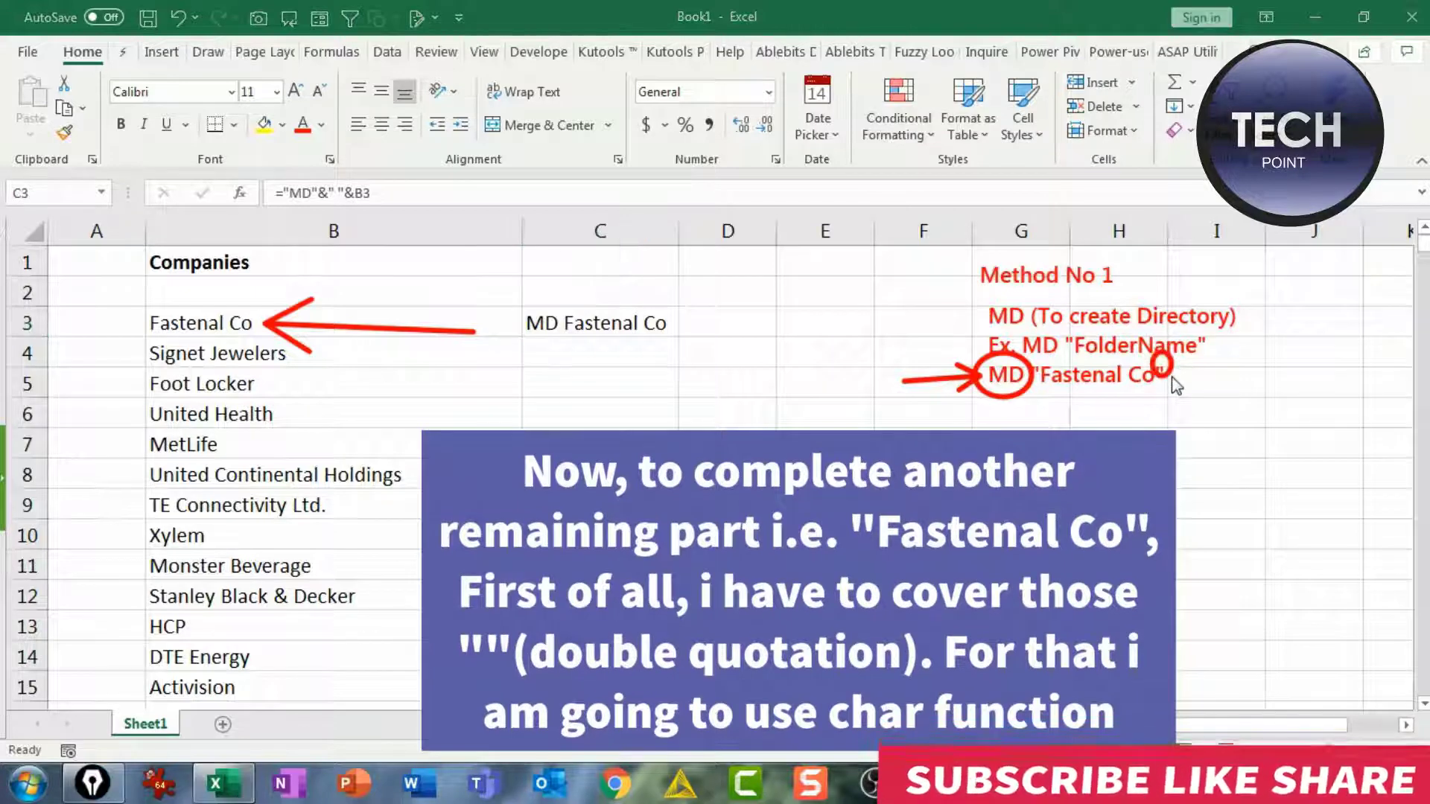
{"action": "left_click_drag", "start_coordinate": [1044, 352], "coordinate": [1037, 389]}
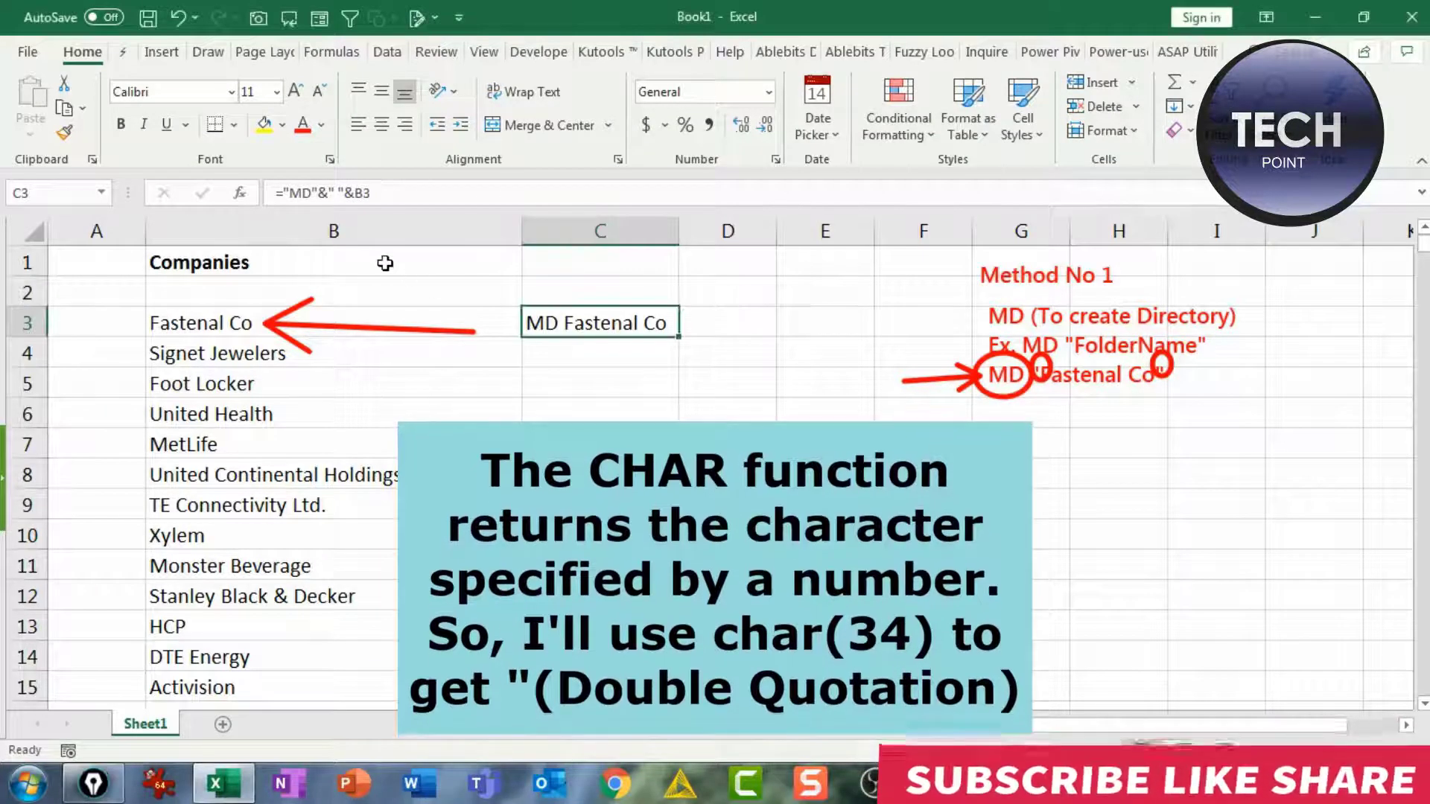
Step: Insert char(34)& before the B3 reference in the C3 formula to add the opening quotation mark
{"action": "left_click", "coordinate": [369, 195]}
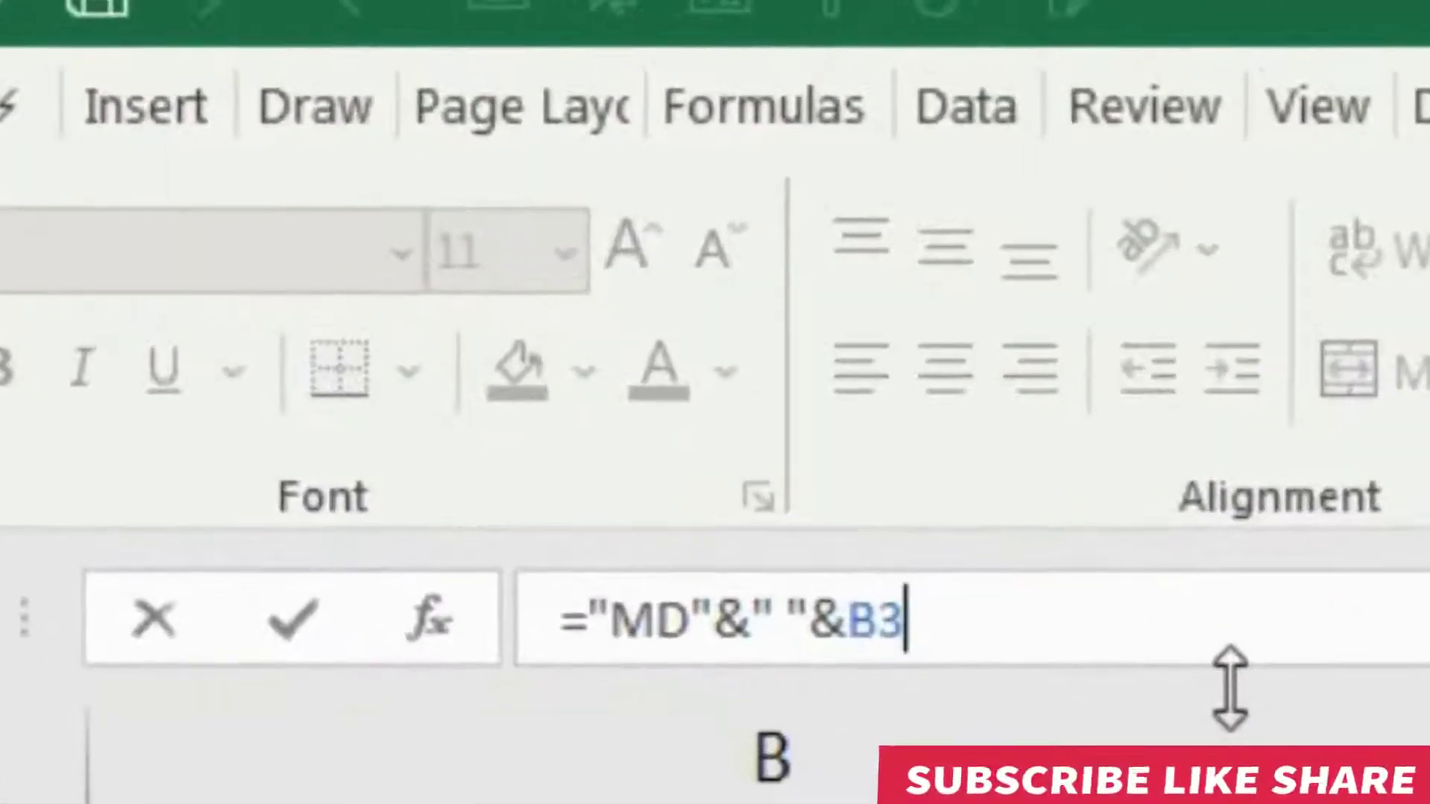
{"action": "key", "text": "Left"}
{"action": "key", "text": "Left"}
{"action": "type", "text": "char("}
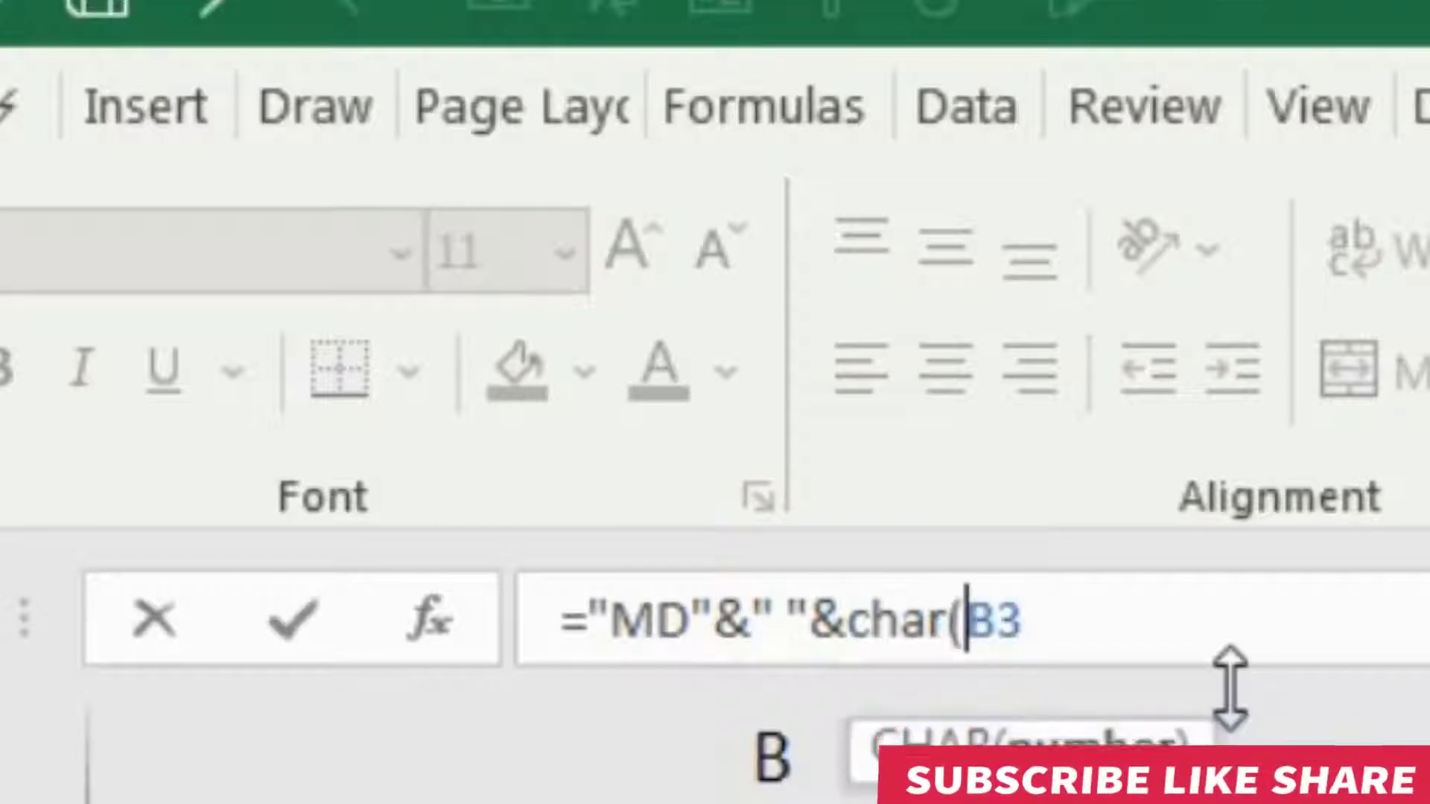
{"action": "type", "text": "34)"}
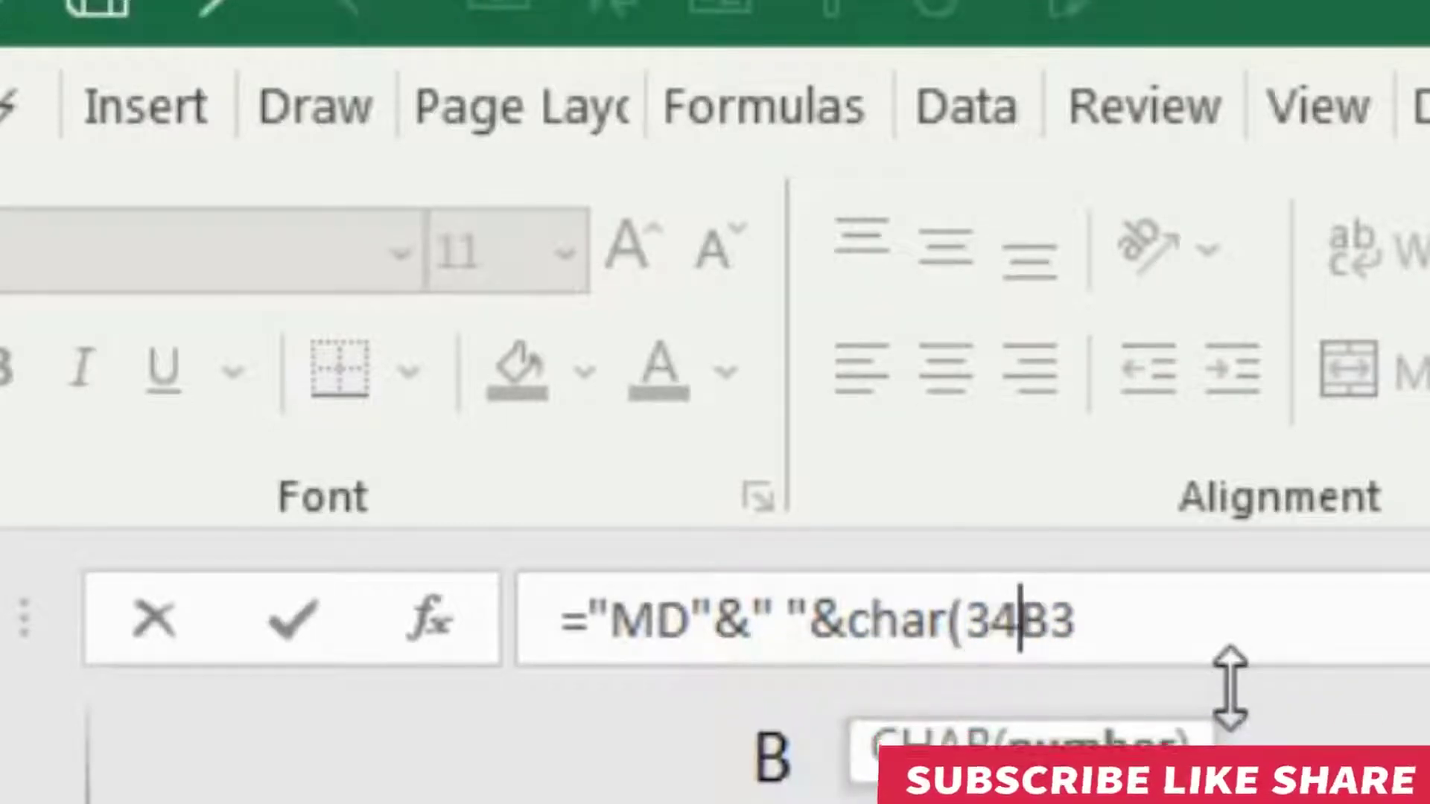
{"action": "type", "text": "&"}
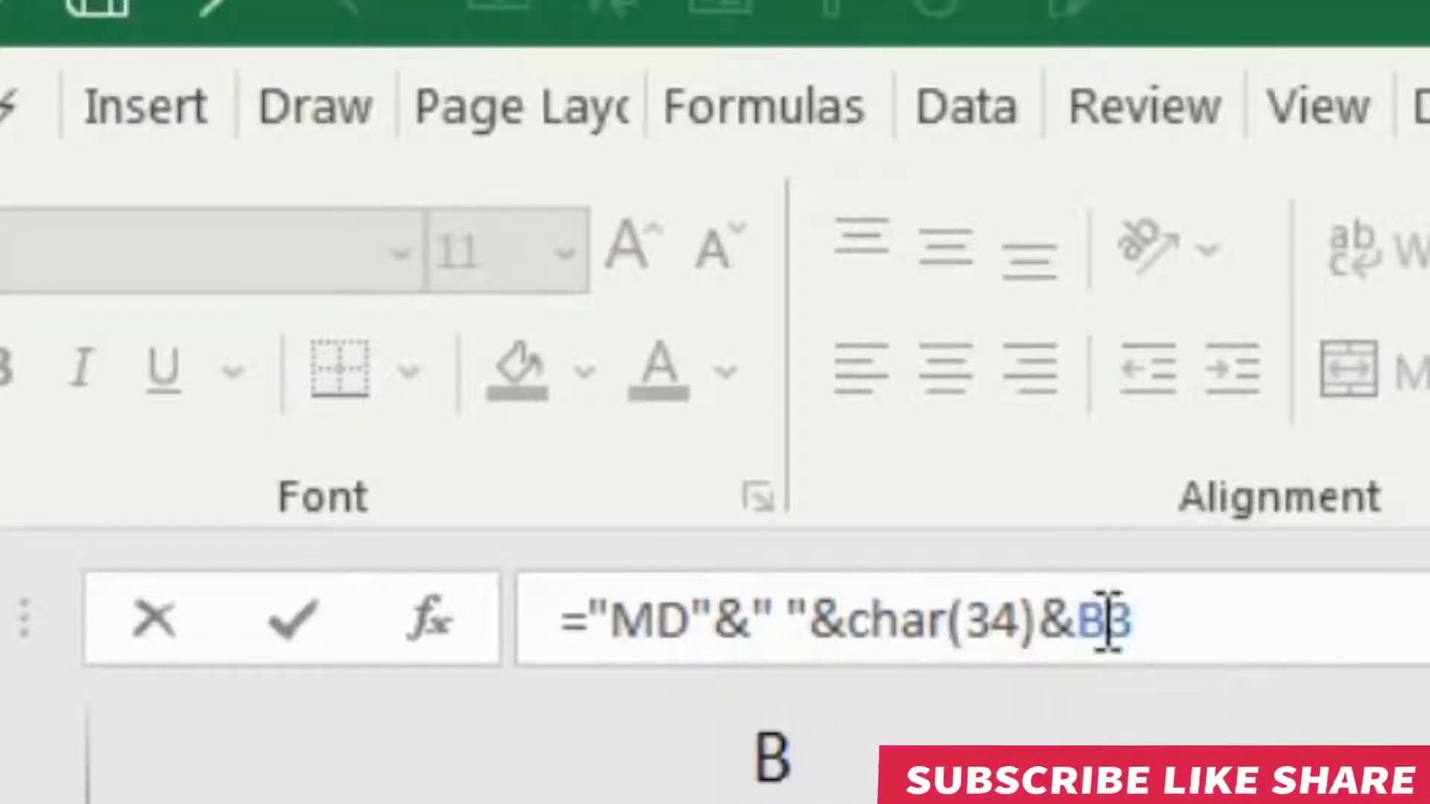
Step: Append &char(34) to the end of the C3 formula and autofit column C to the full command text
{"action": "left_click", "coordinate": [1275, 628]}
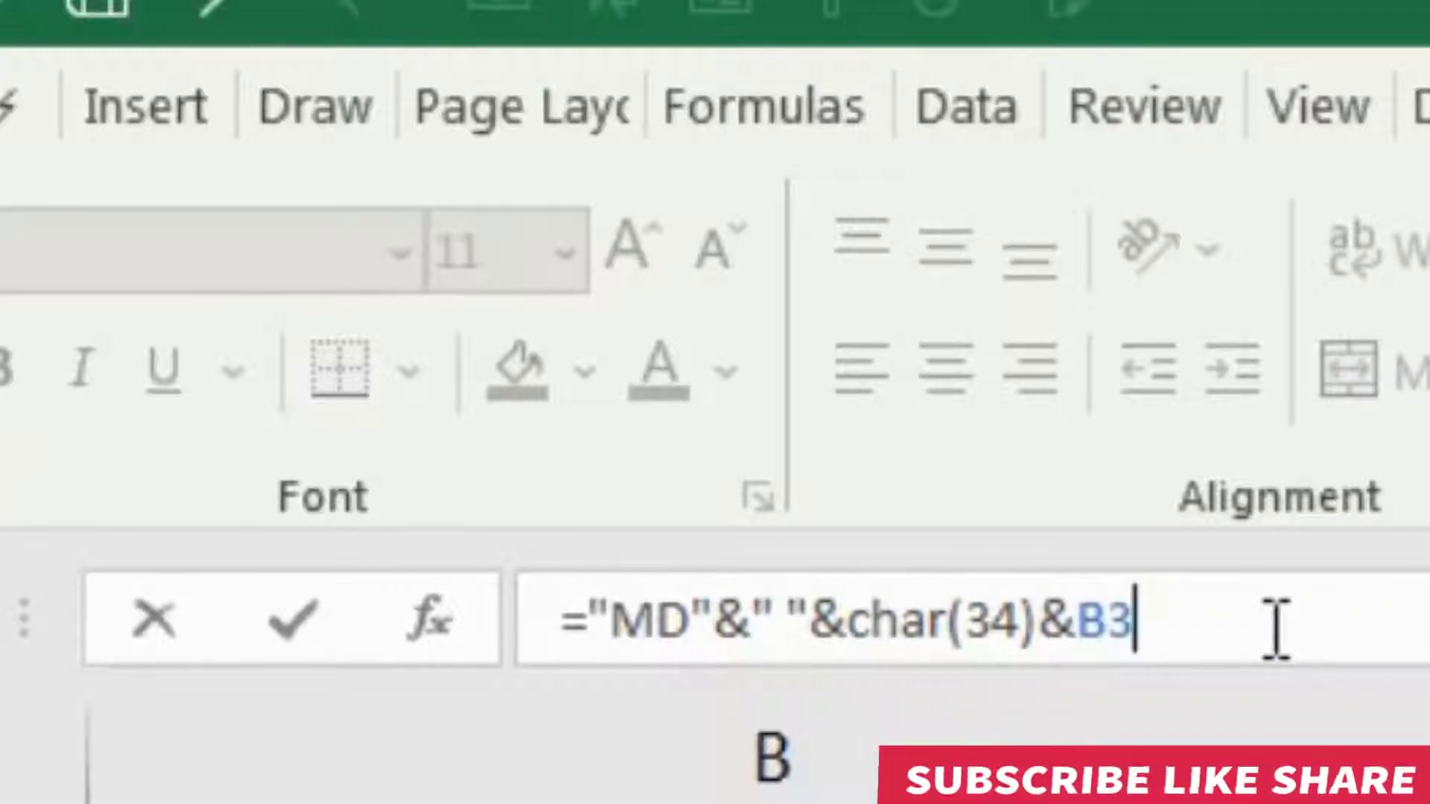
{"action": "type", "text": "&char(34"}
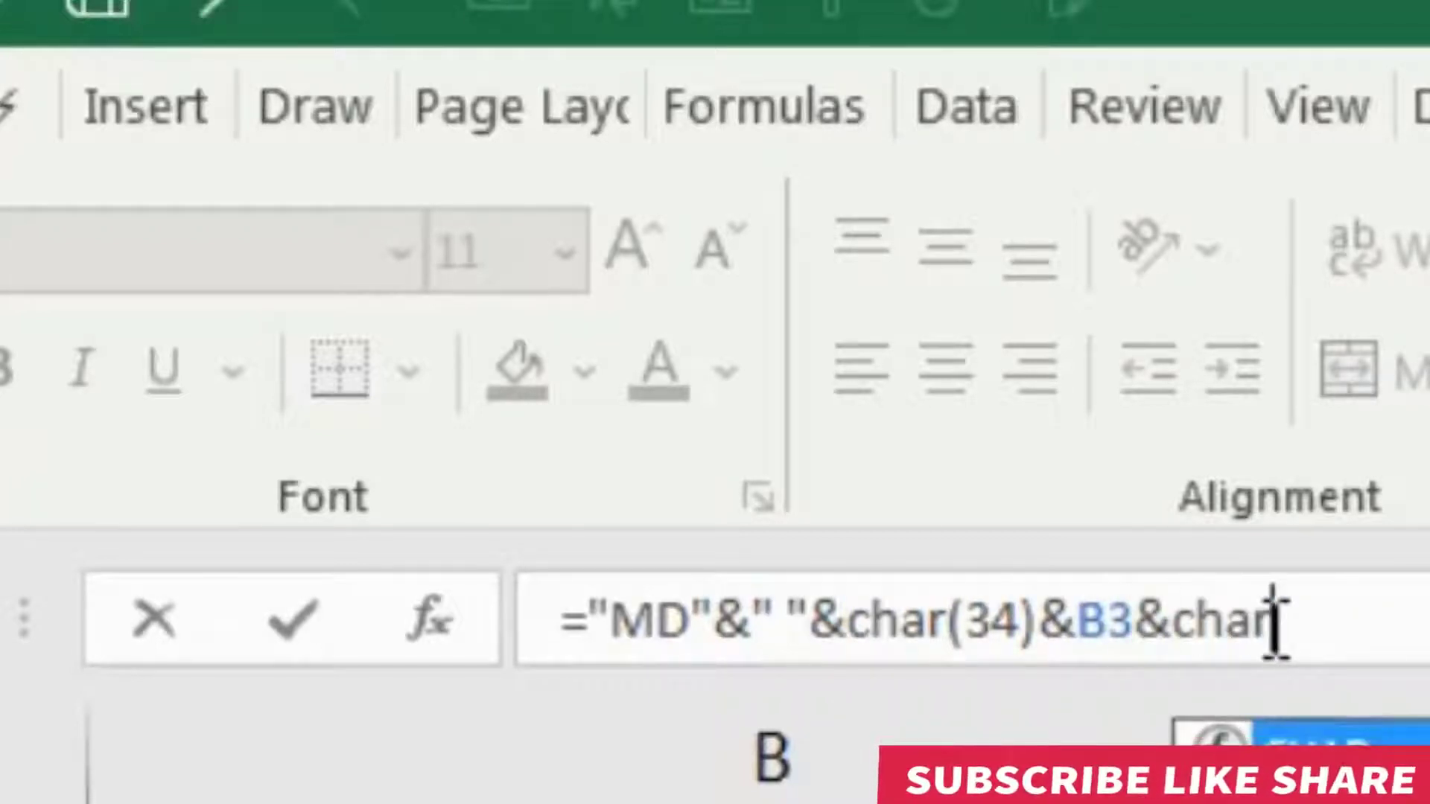
{"action": "type", "text": ")"}
{"action": "key", "text": "Return"}
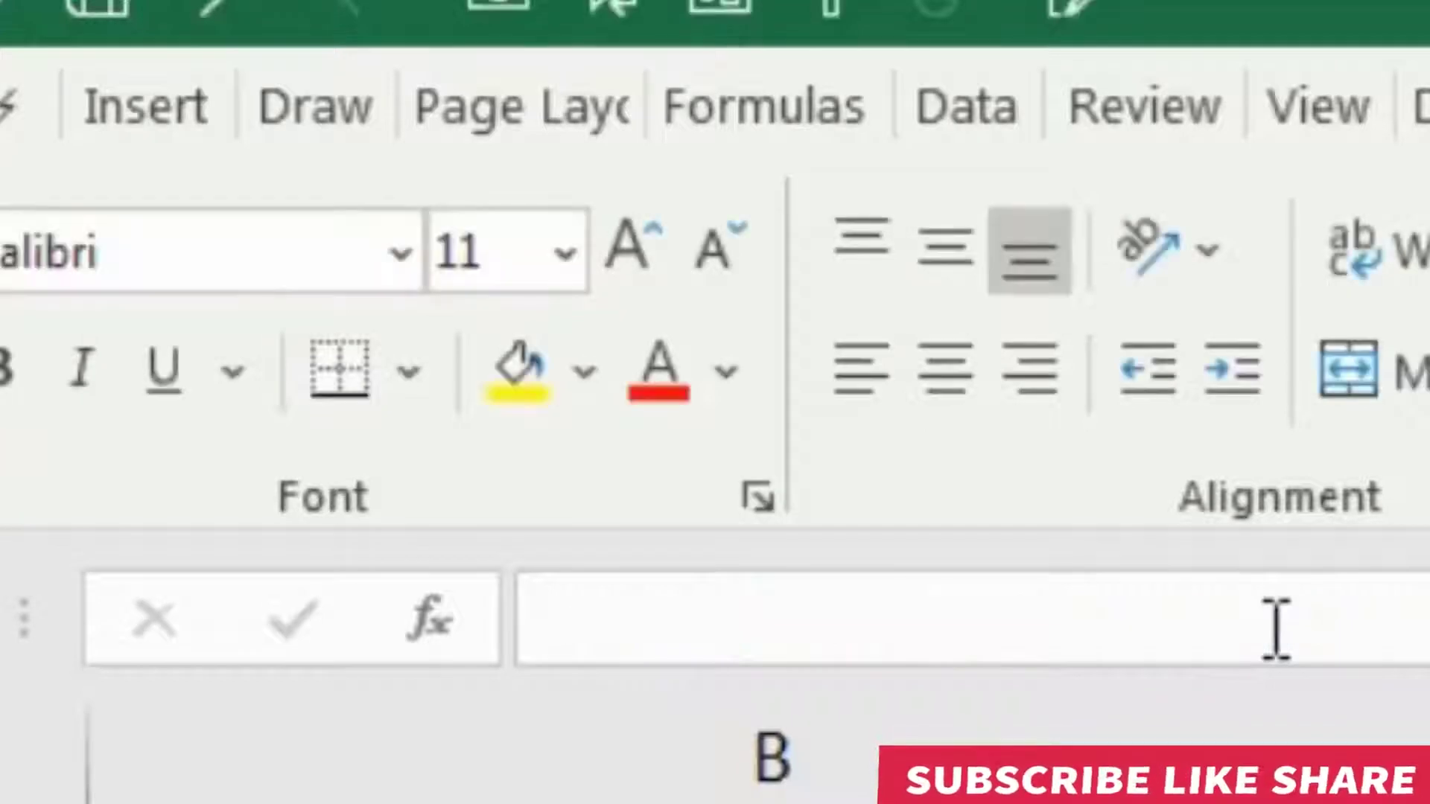
{"action": "key", "text": "Up"}
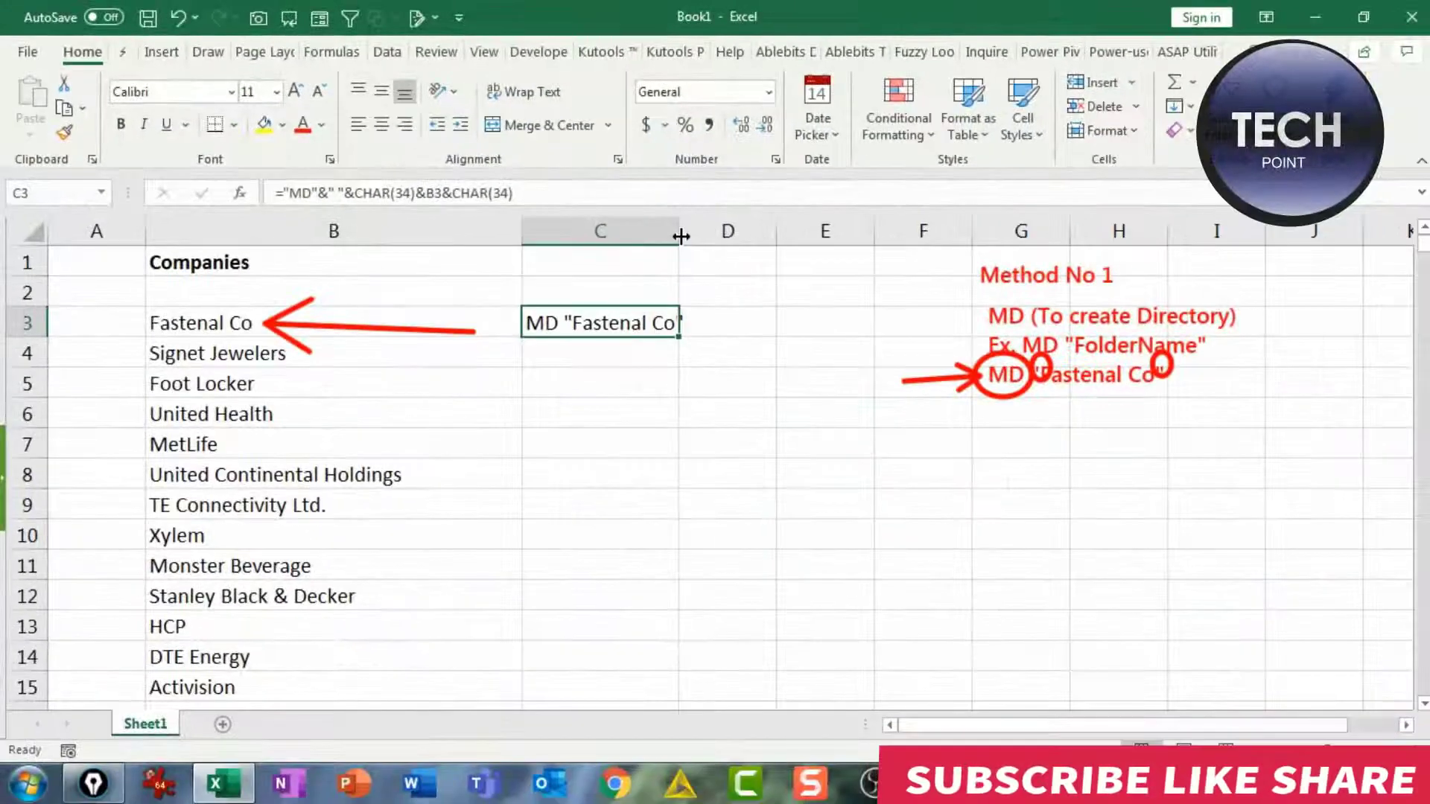
{"action": "double_click", "coordinate": [680, 233]}
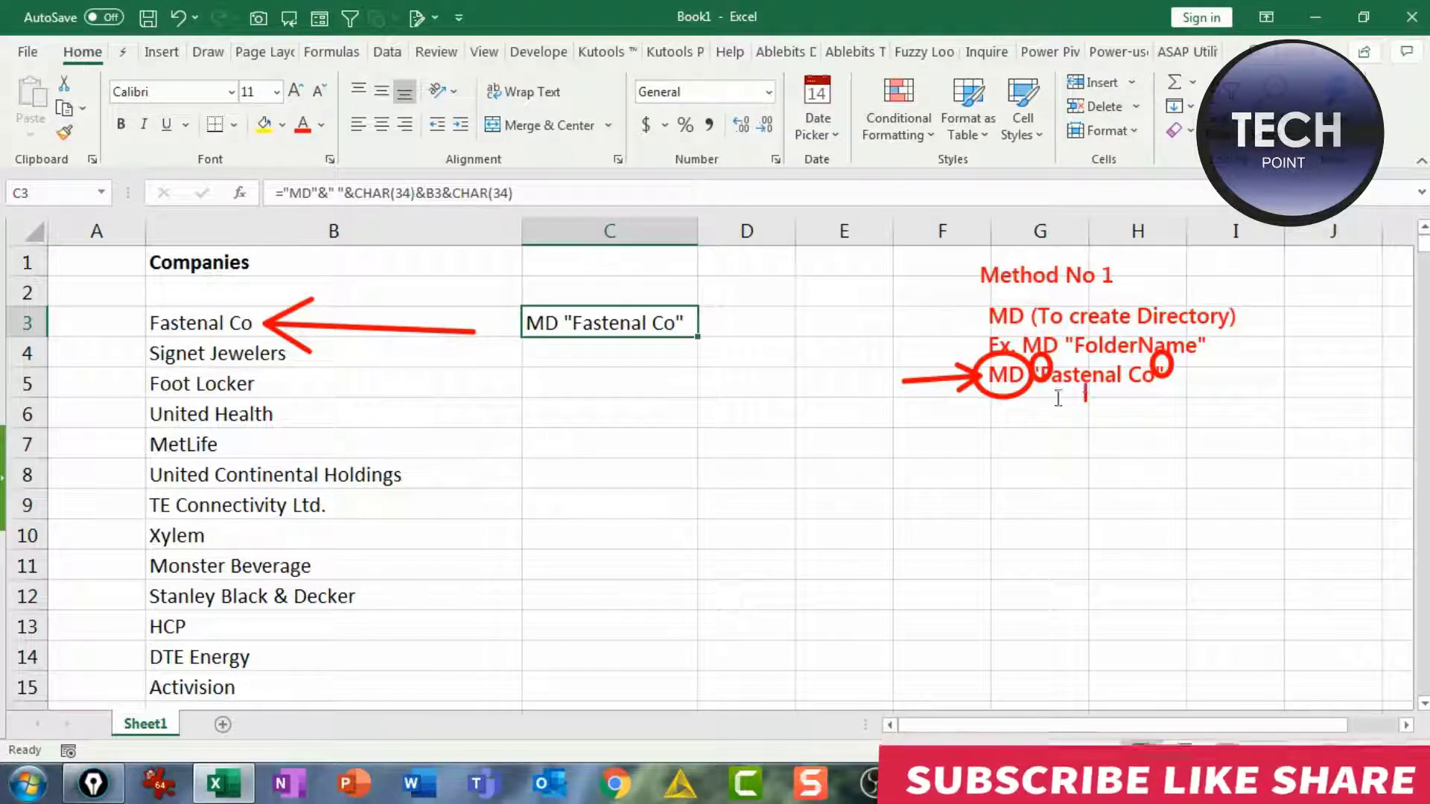
Step: Annotate below the MD "Fastenal Co" note with char(34), a red arrow and a double quotation mark
{"action": "left_click", "coordinate": [1015, 428]}
{"action": "type", "text": "char(34"}
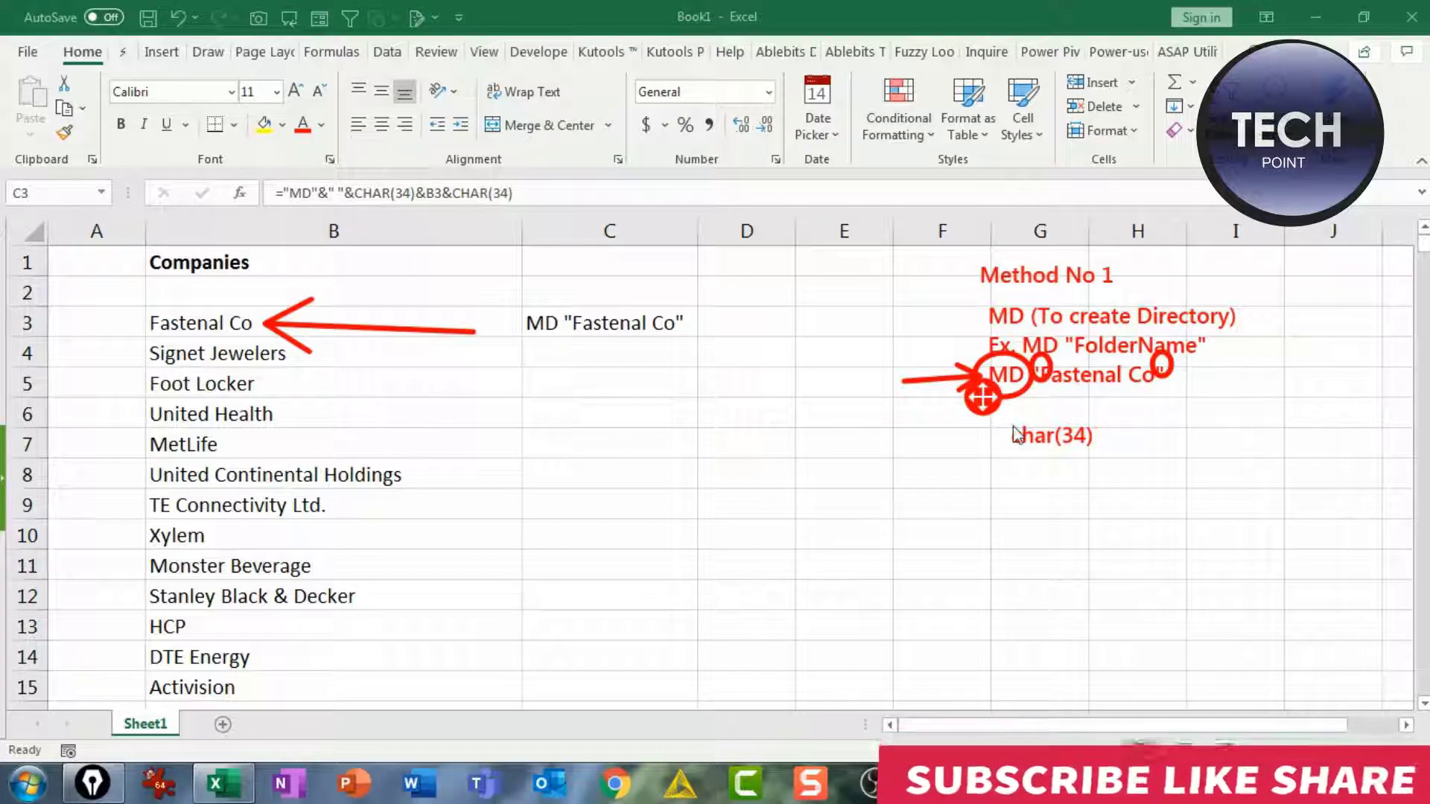
{"action": "left_click_drag", "start_coordinate": [1107, 435], "coordinate": [1195, 437]}
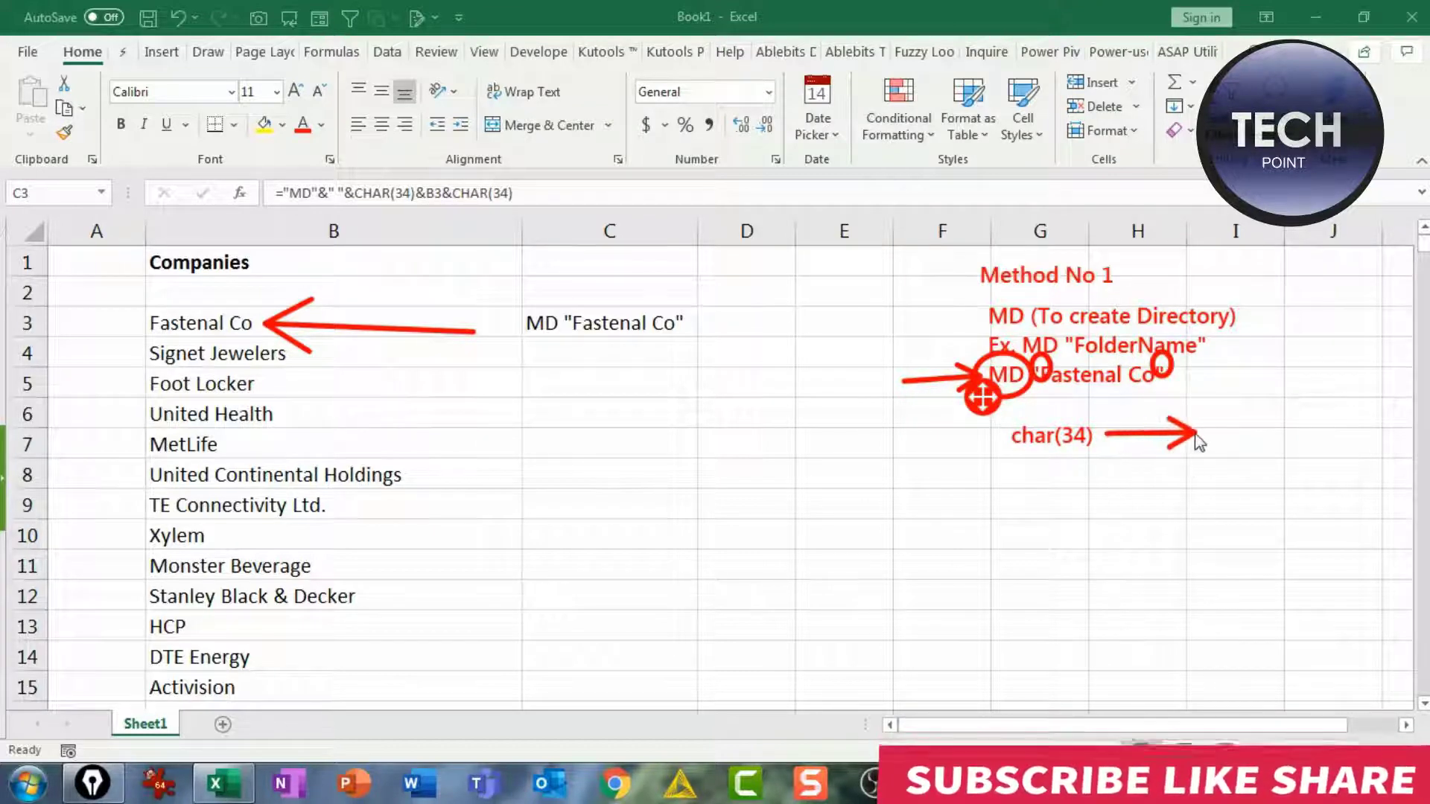
{"action": "left_click", "coordinate": [1228, 433]}
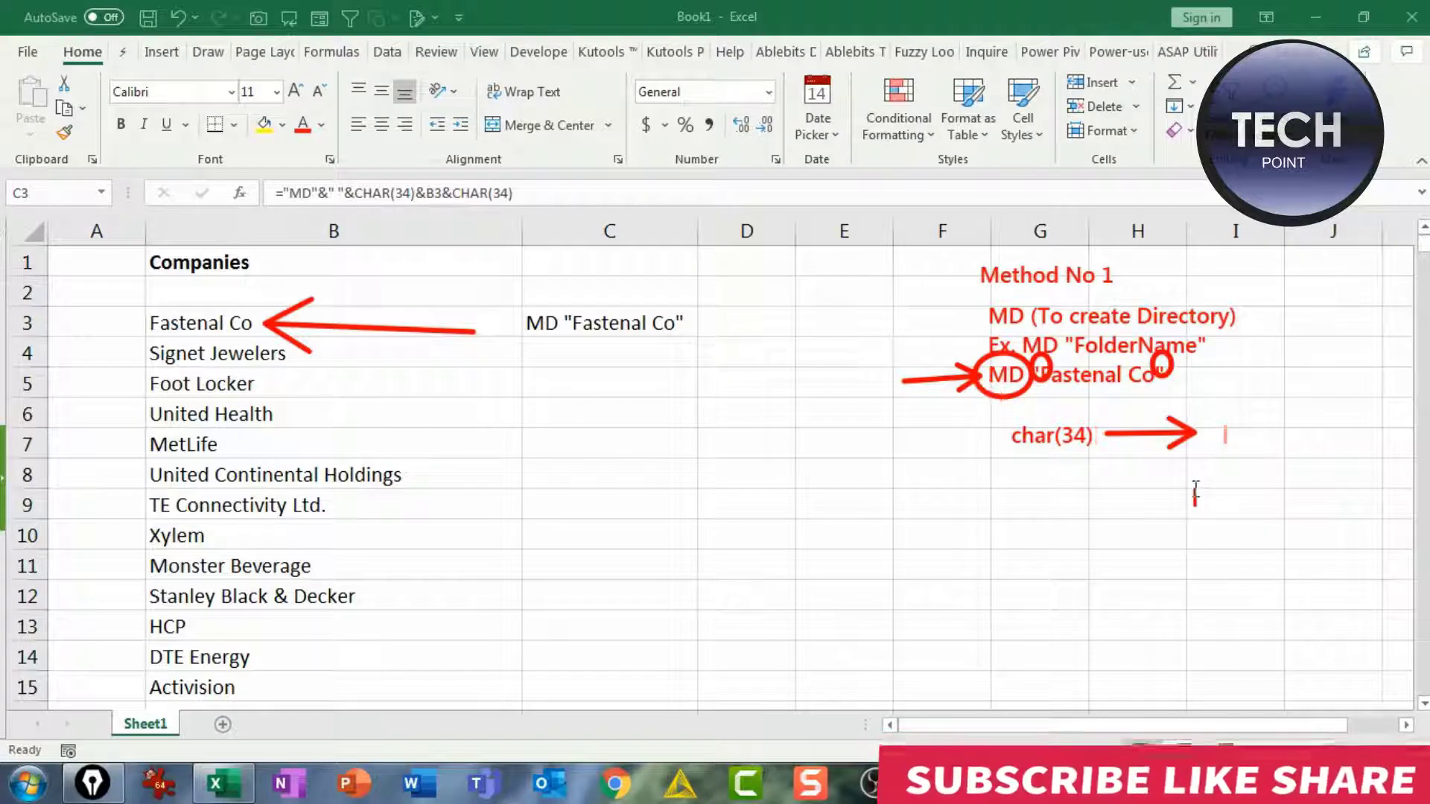
{"action": "type", "text": "\""}
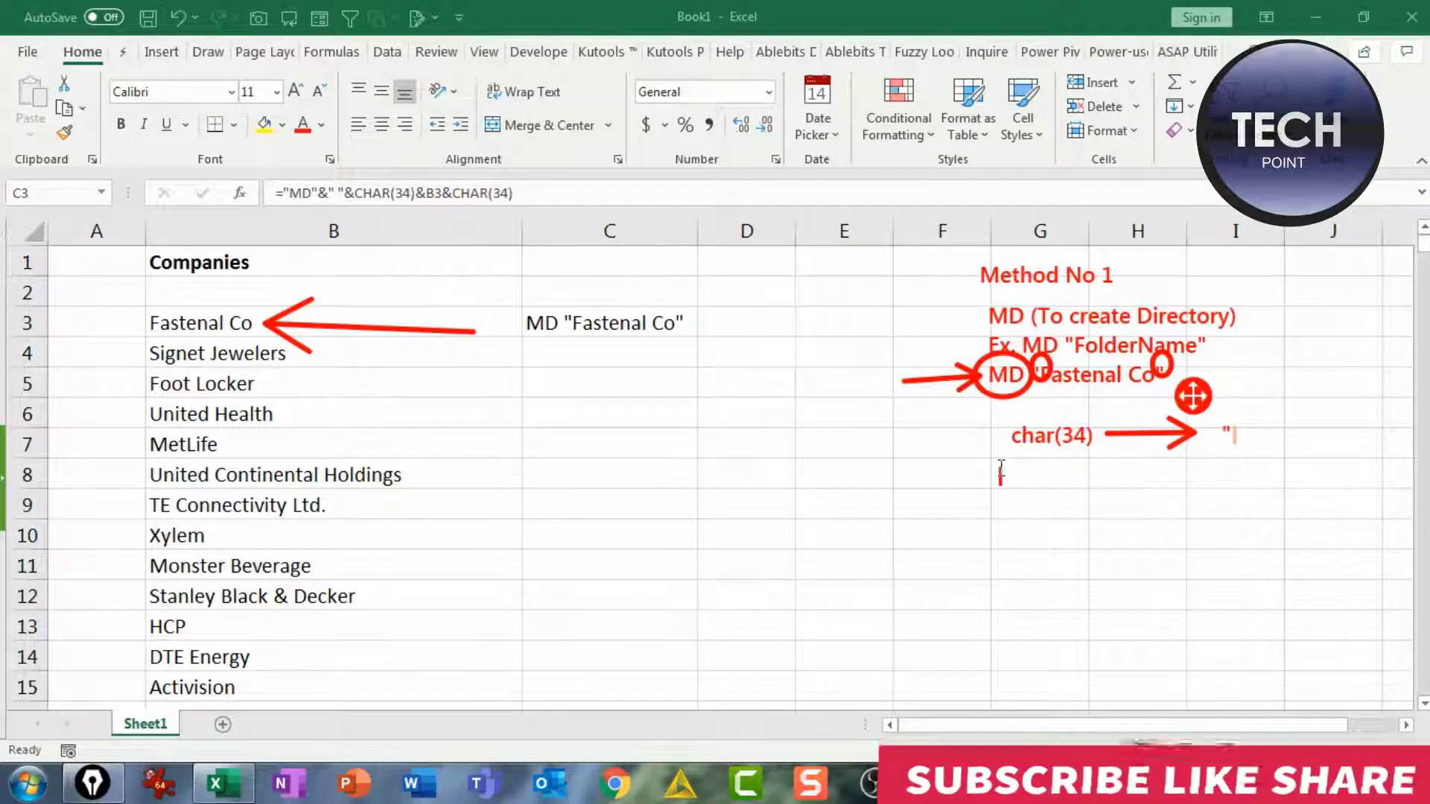
Step: Fill the C3 formula down beside all company names, adjust column C's width to fit the commands, and check the list's last row
{"action": "left_click", "coordinate": [790, 417]}
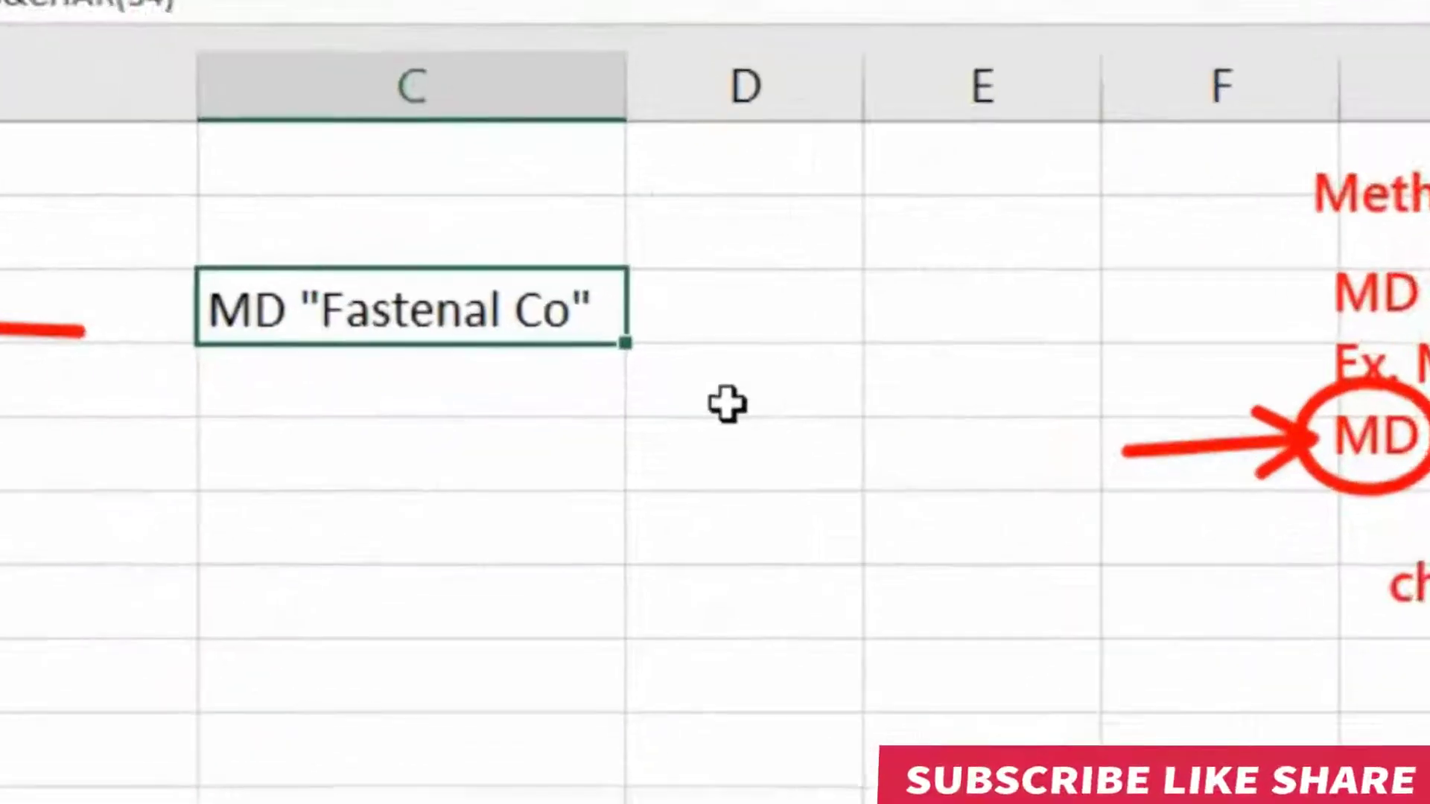
{"action": "double_click", "coordinate": [611, 355]}
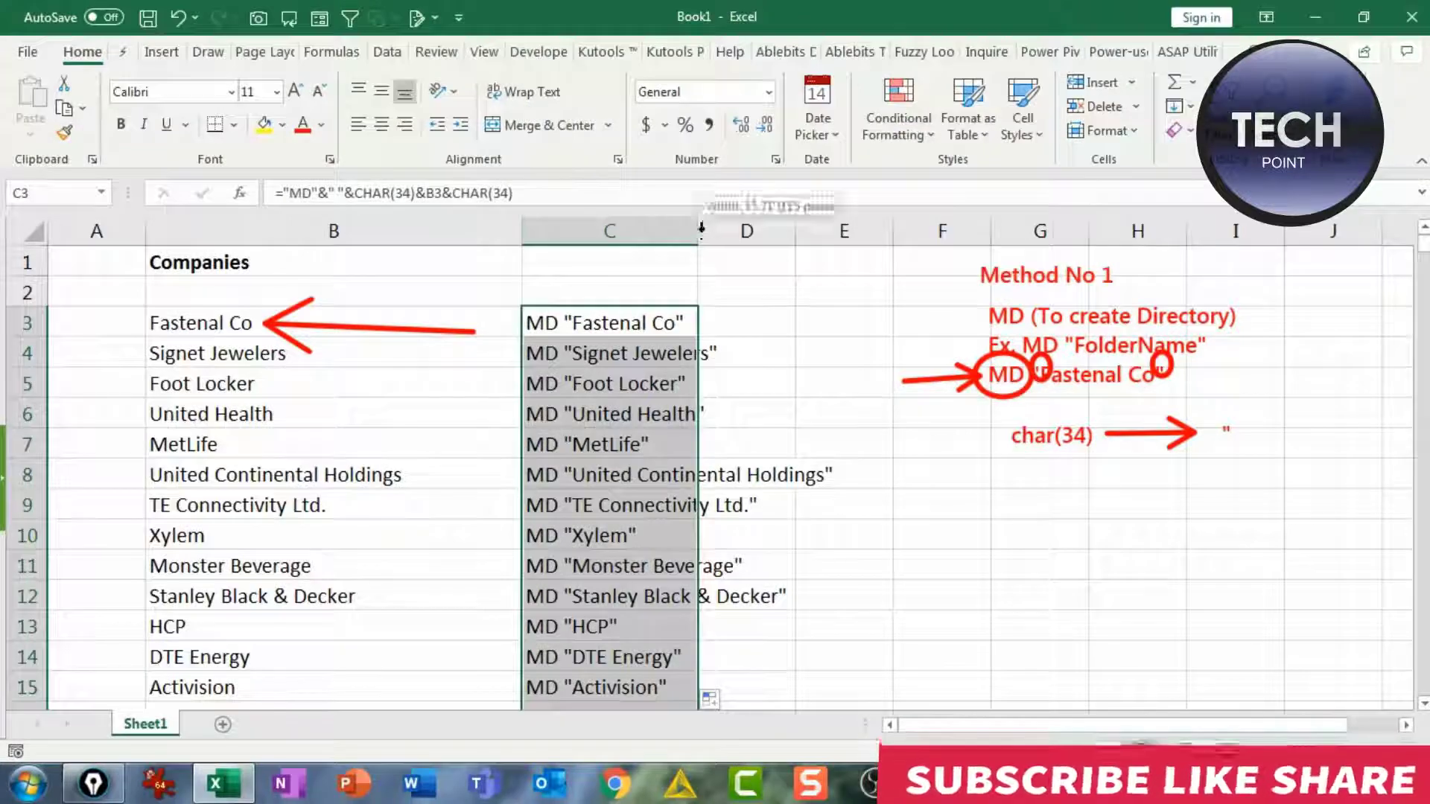
{"action": "double_click", "coordinate": [701, 229]}
{"action": "left_click", "coordinate": [534, 356]}
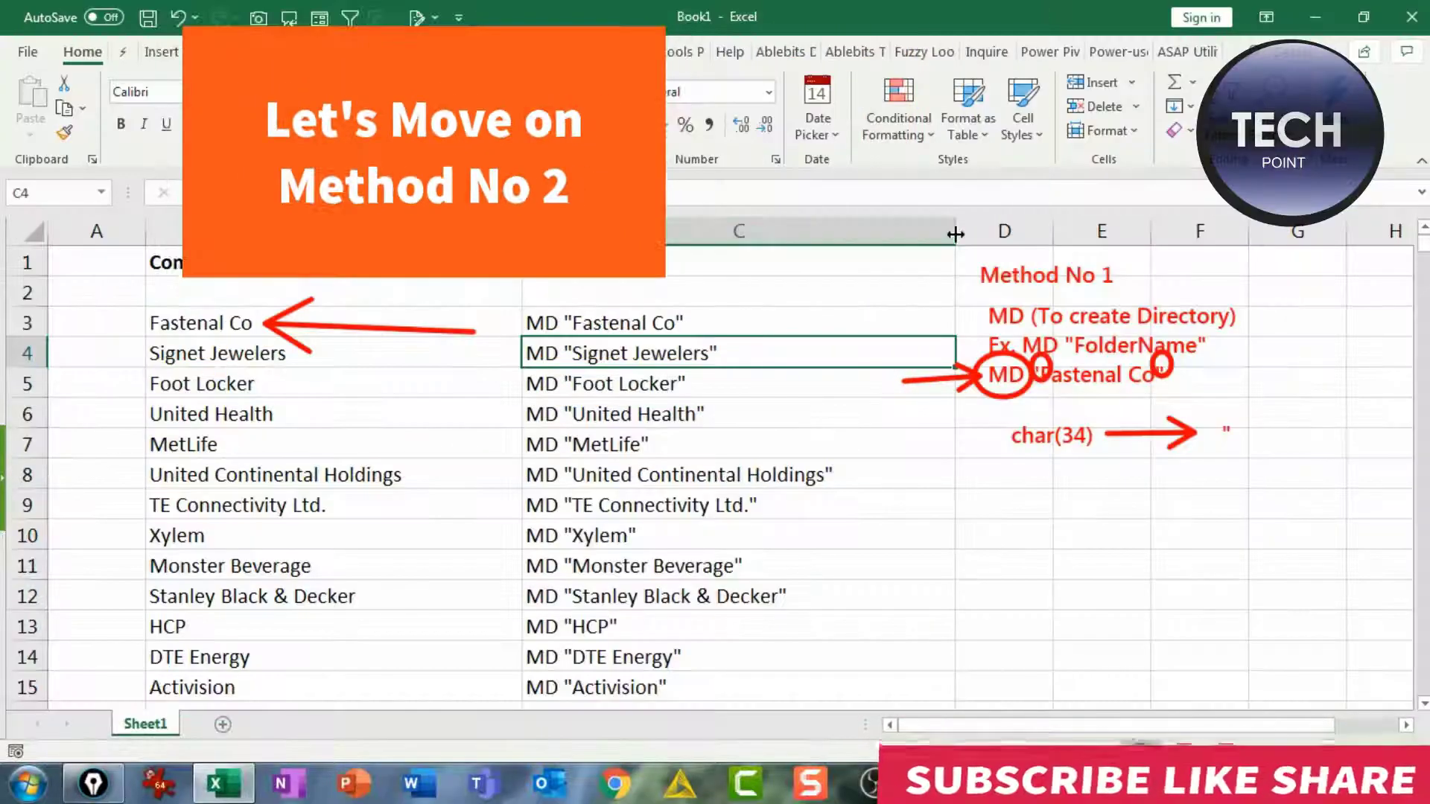
{"action": "left_click_drag", "start_coordinate": [955, 232], "coordinate": [853, 229]}
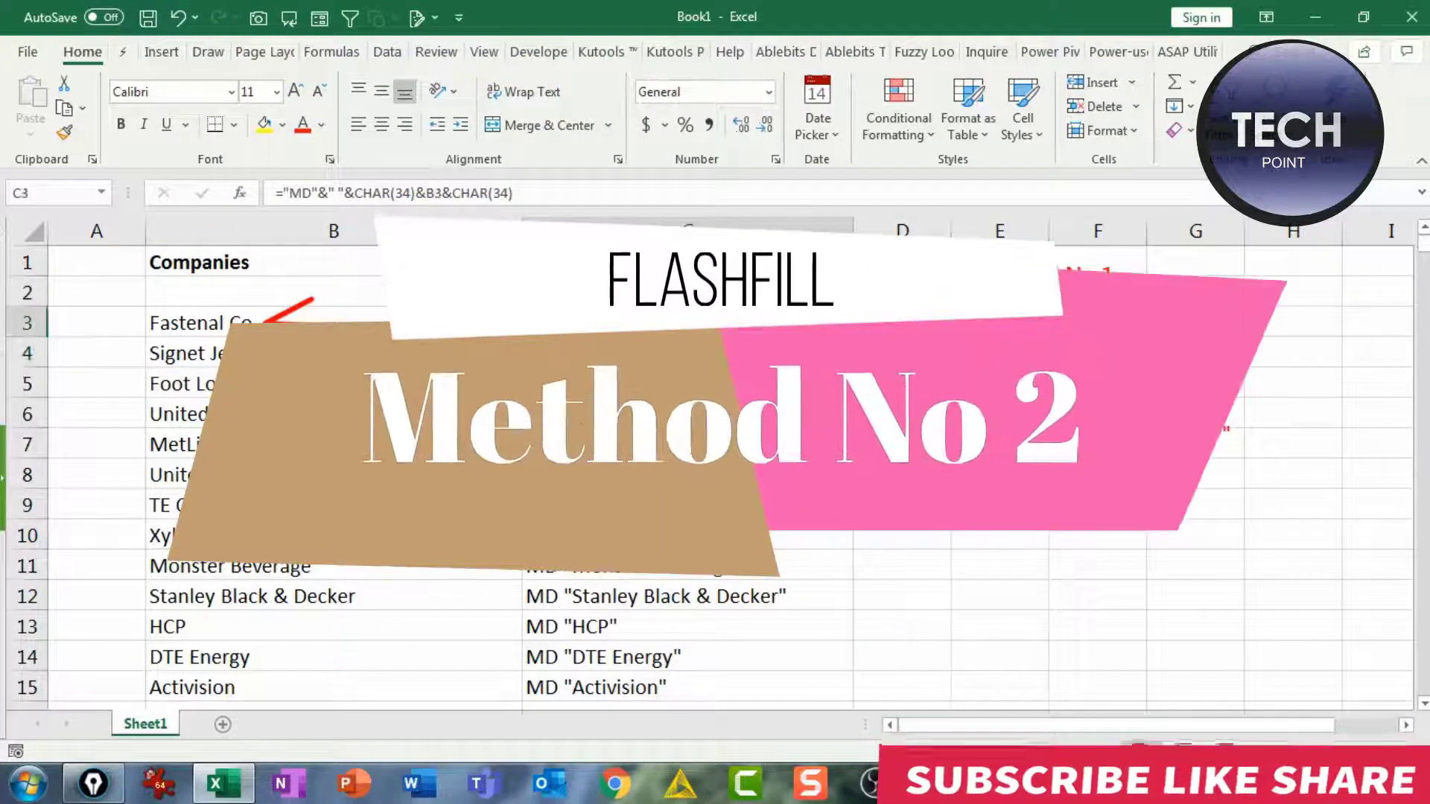
{"action": "key", "text": "ctrl+Down"}
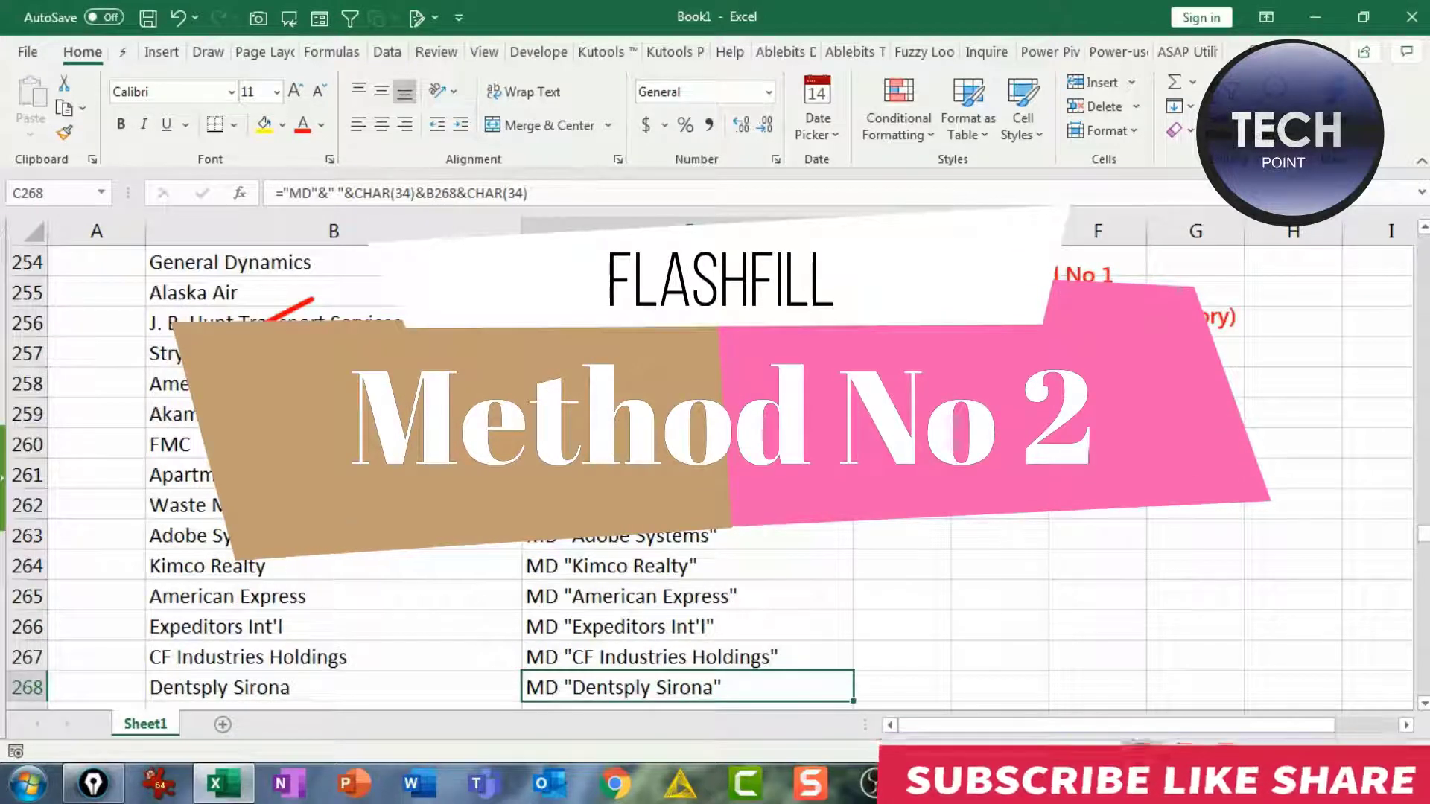
{"action": "key", "text": "ctrl+Up"}
{"action": "key", "text": "ctrl+Up"}
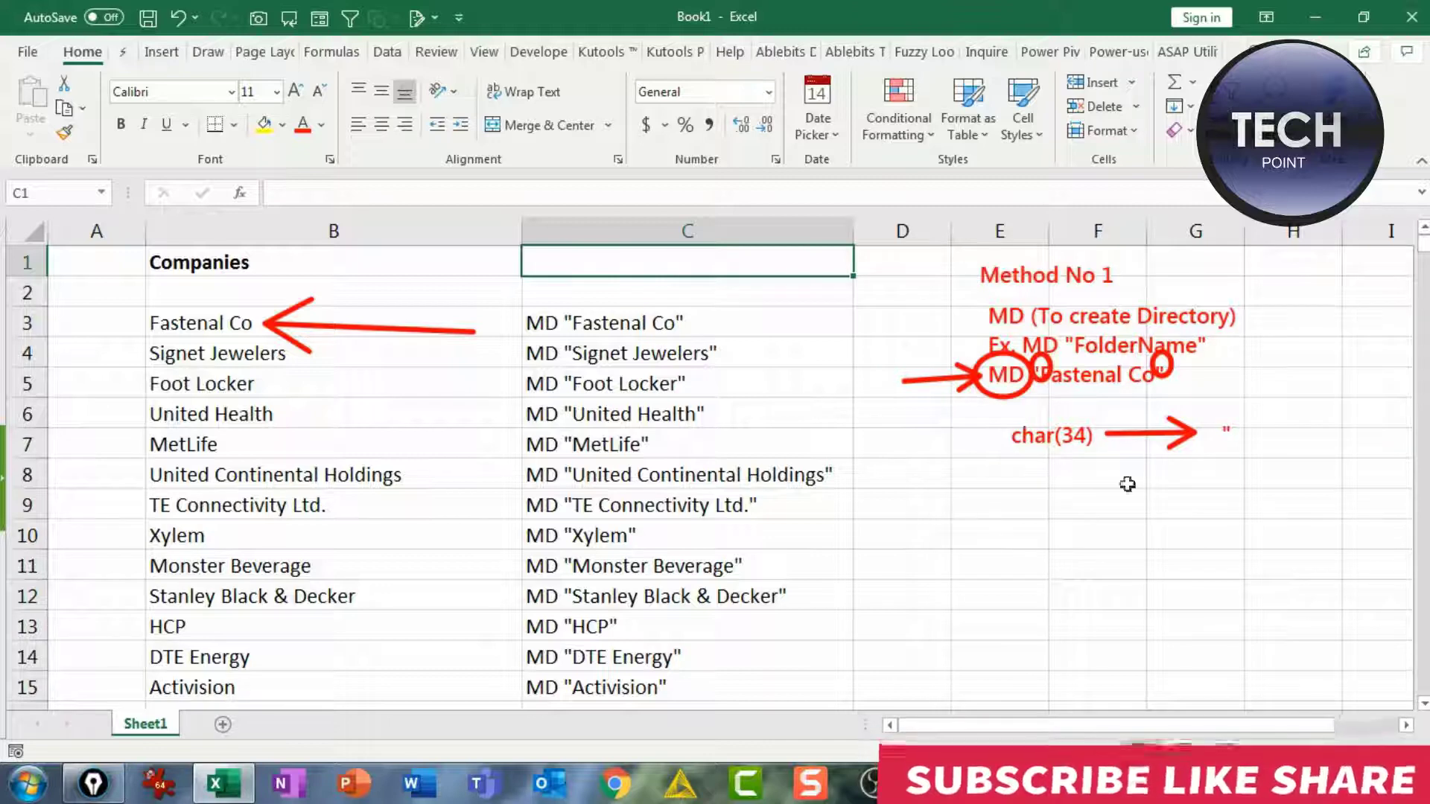
Step: Write the red heading "Method No 2" below the char(34) note
{"action": "left_click", "coordinate": [1021, 497]}
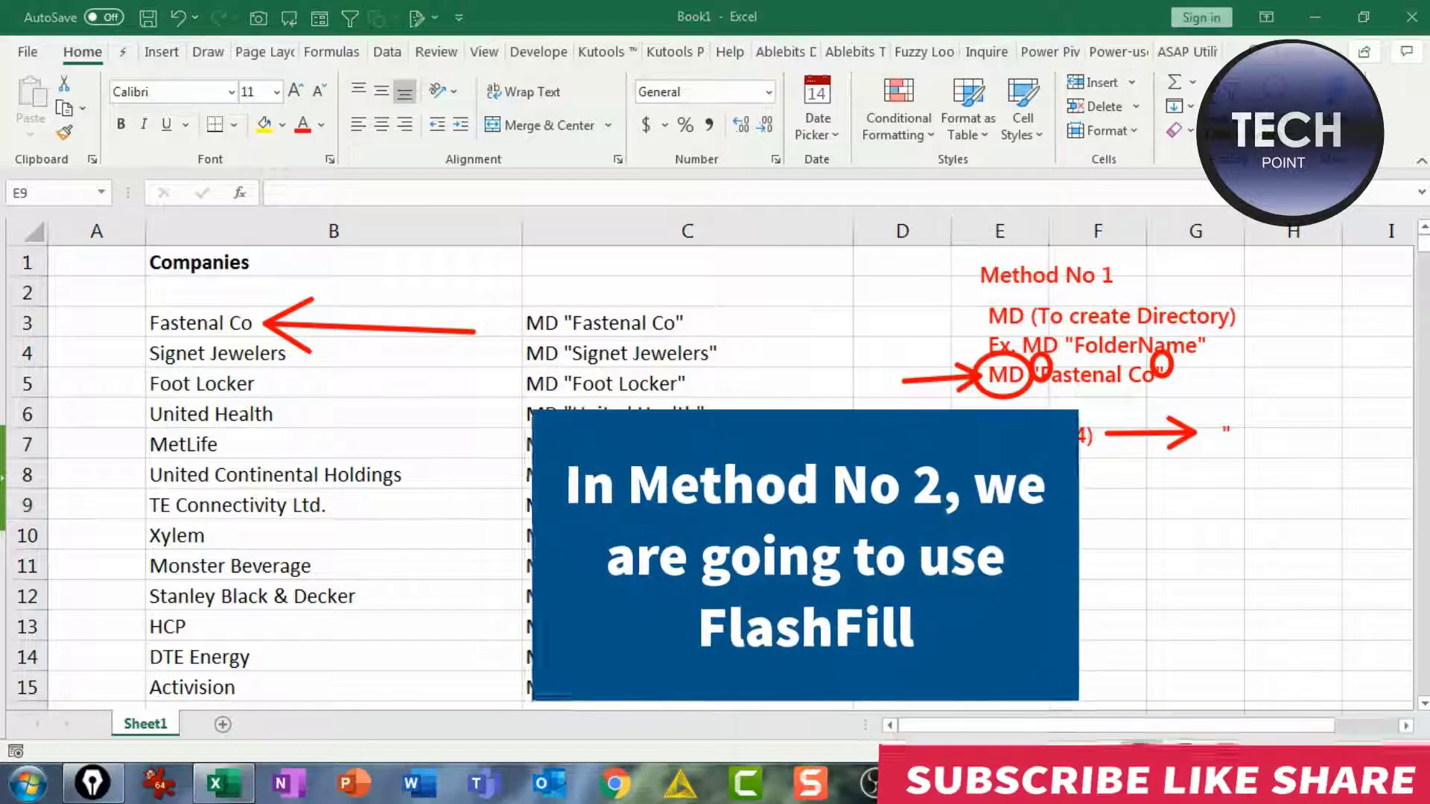
{"action": "type", "text": "Method"}
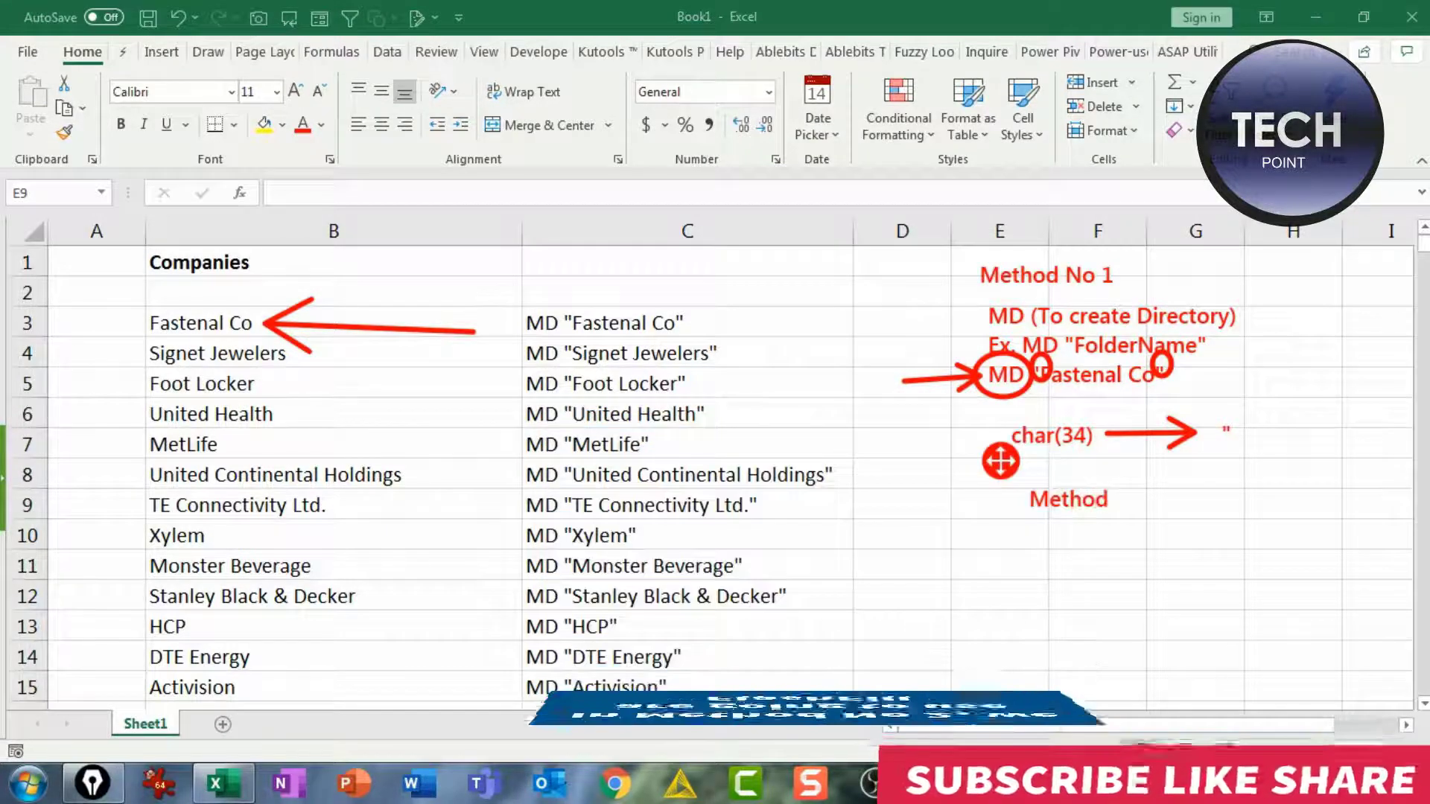
{"action": "type", "text": " No 2"}
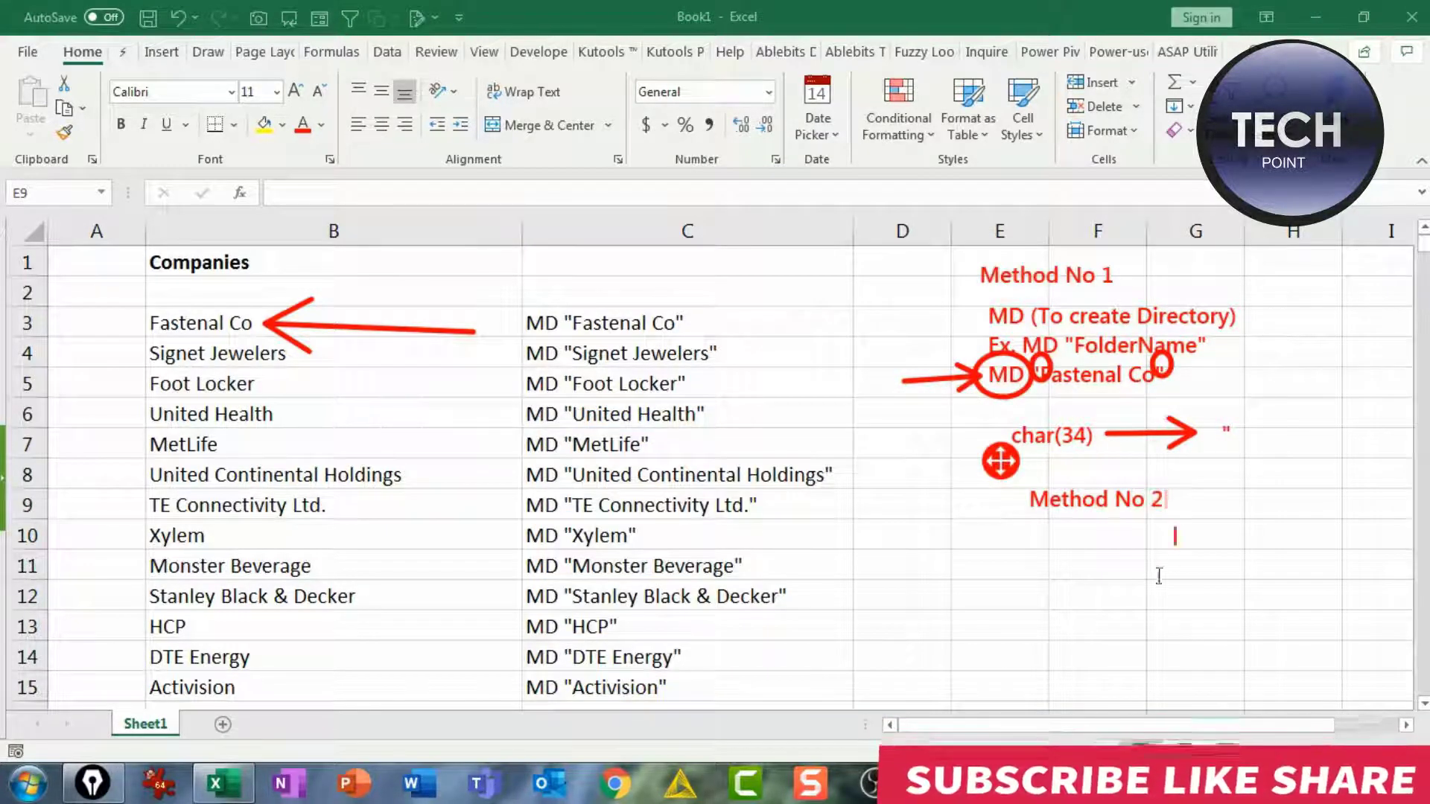
Step: Write the note "Flash Fill (Available 2013 onwards)" under the Method No 2 heading
{"action": "left_click", "coordinate": [1056, 539]}
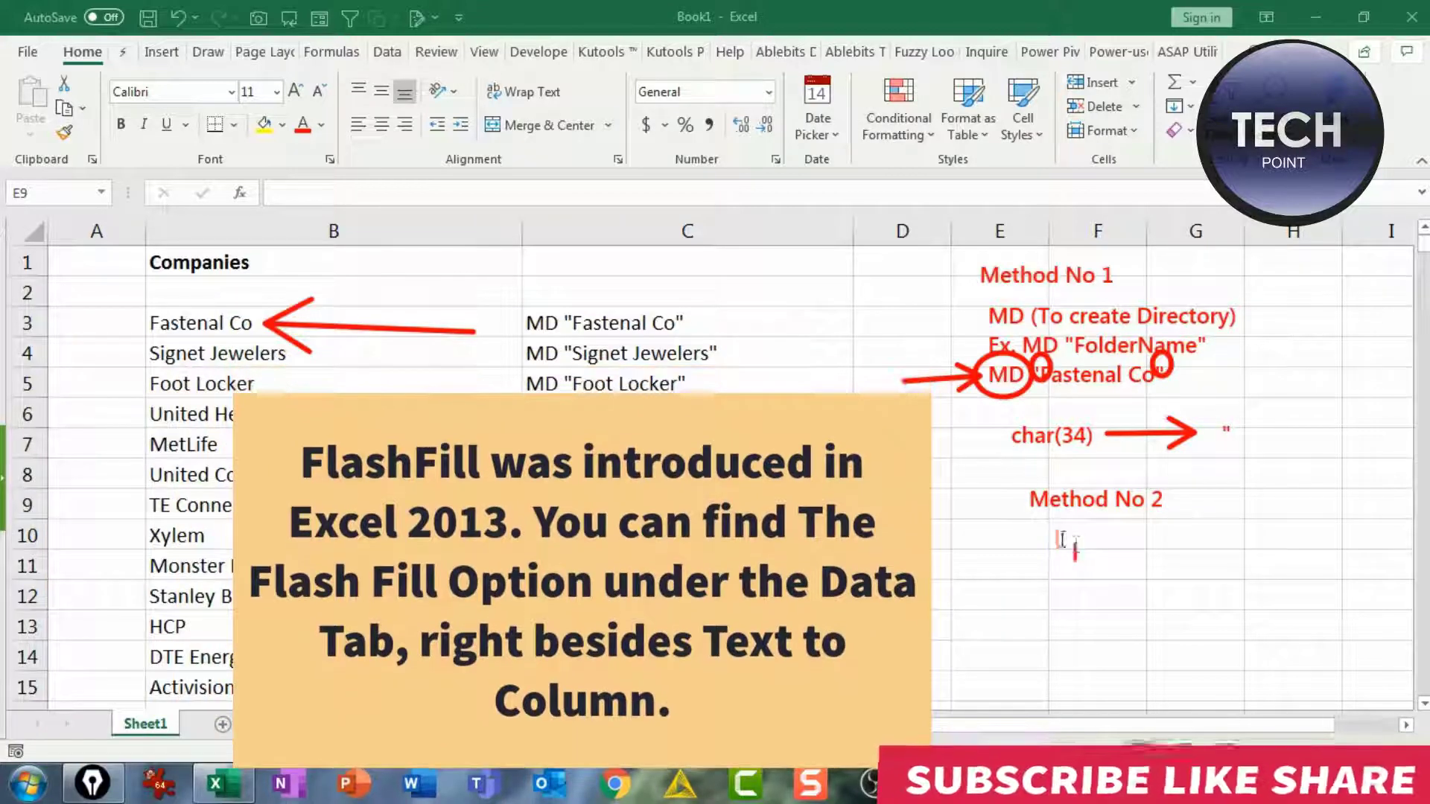
{"action": "type", "text": "Flash"}
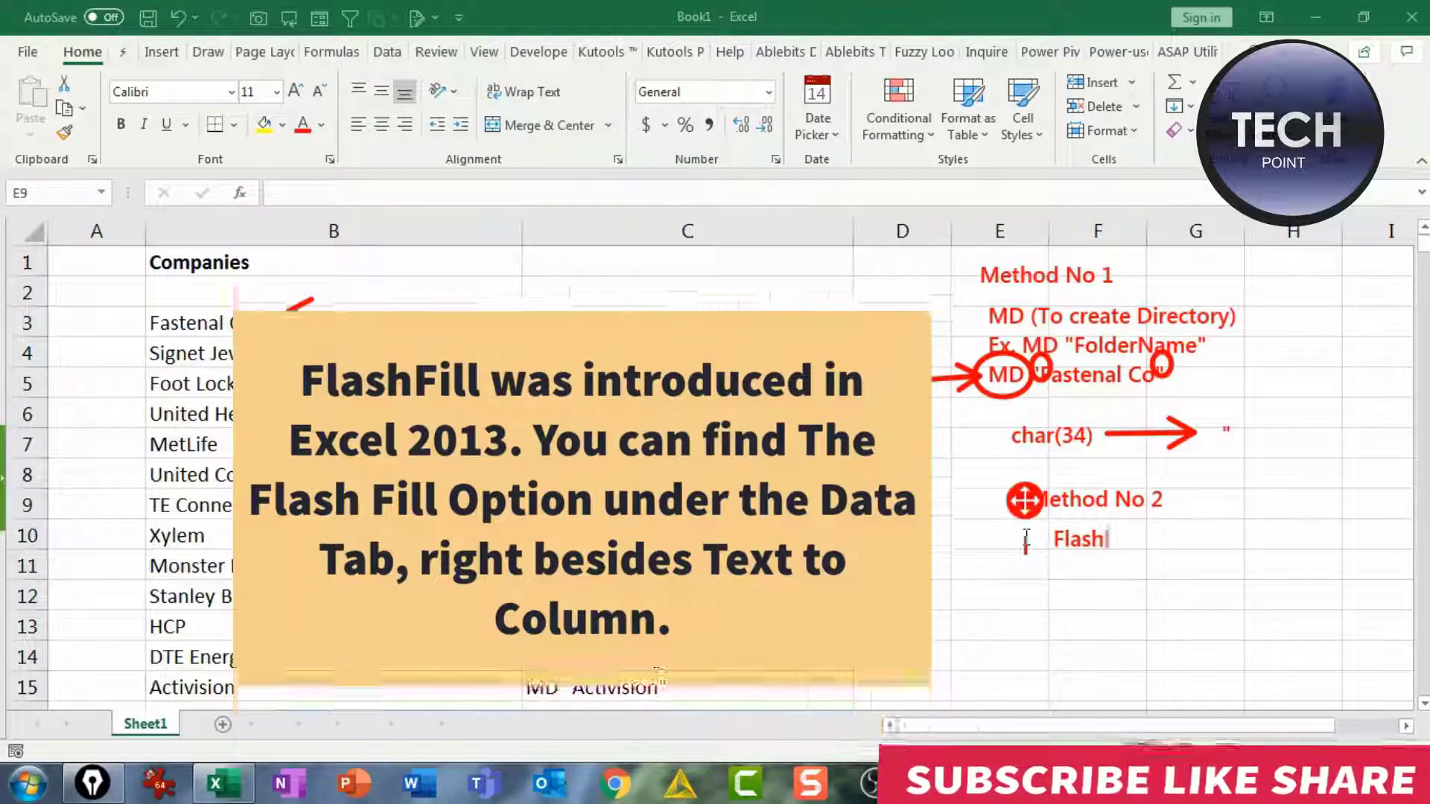
{"action": "type", "text": " Fill"}
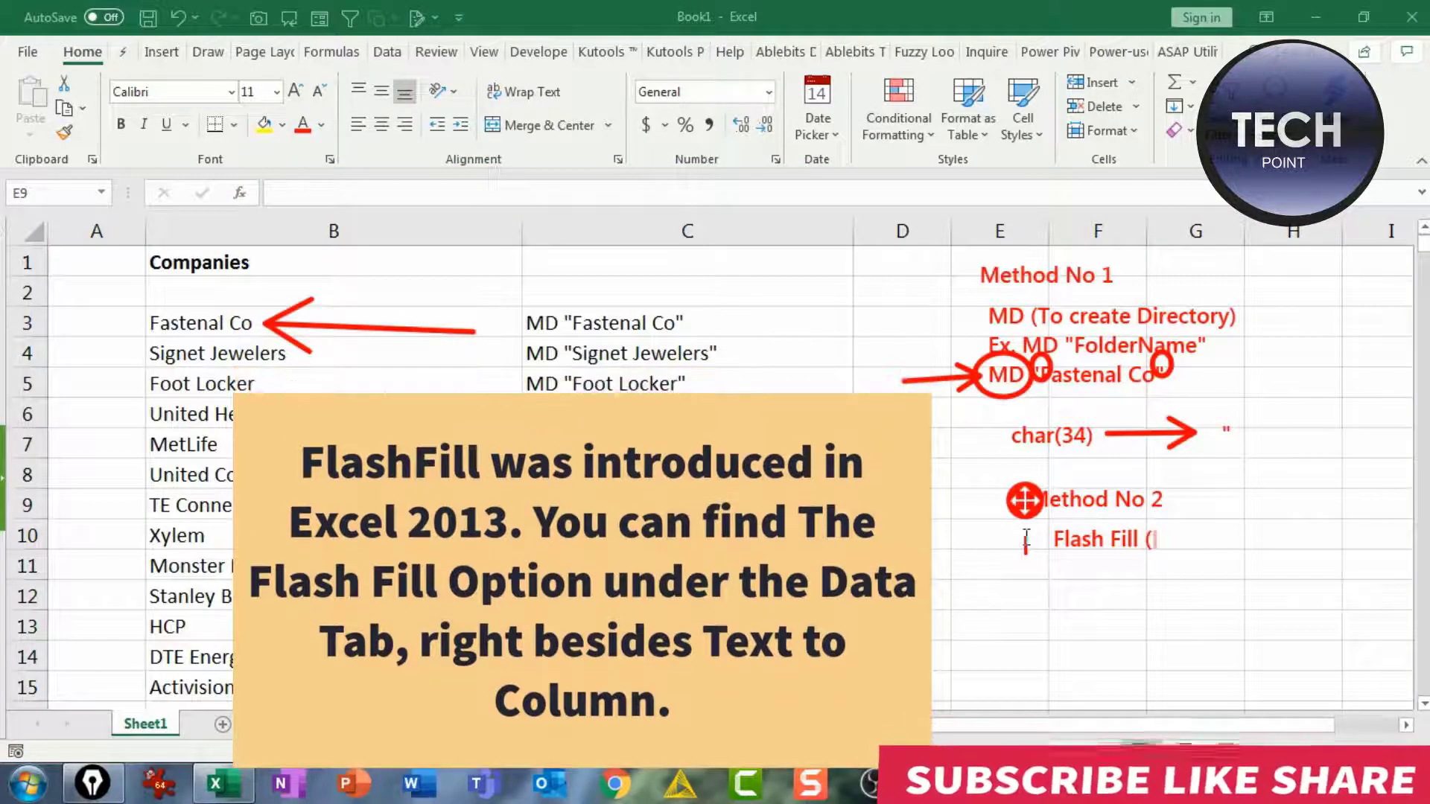
{"action": "type", "text": " (A"}
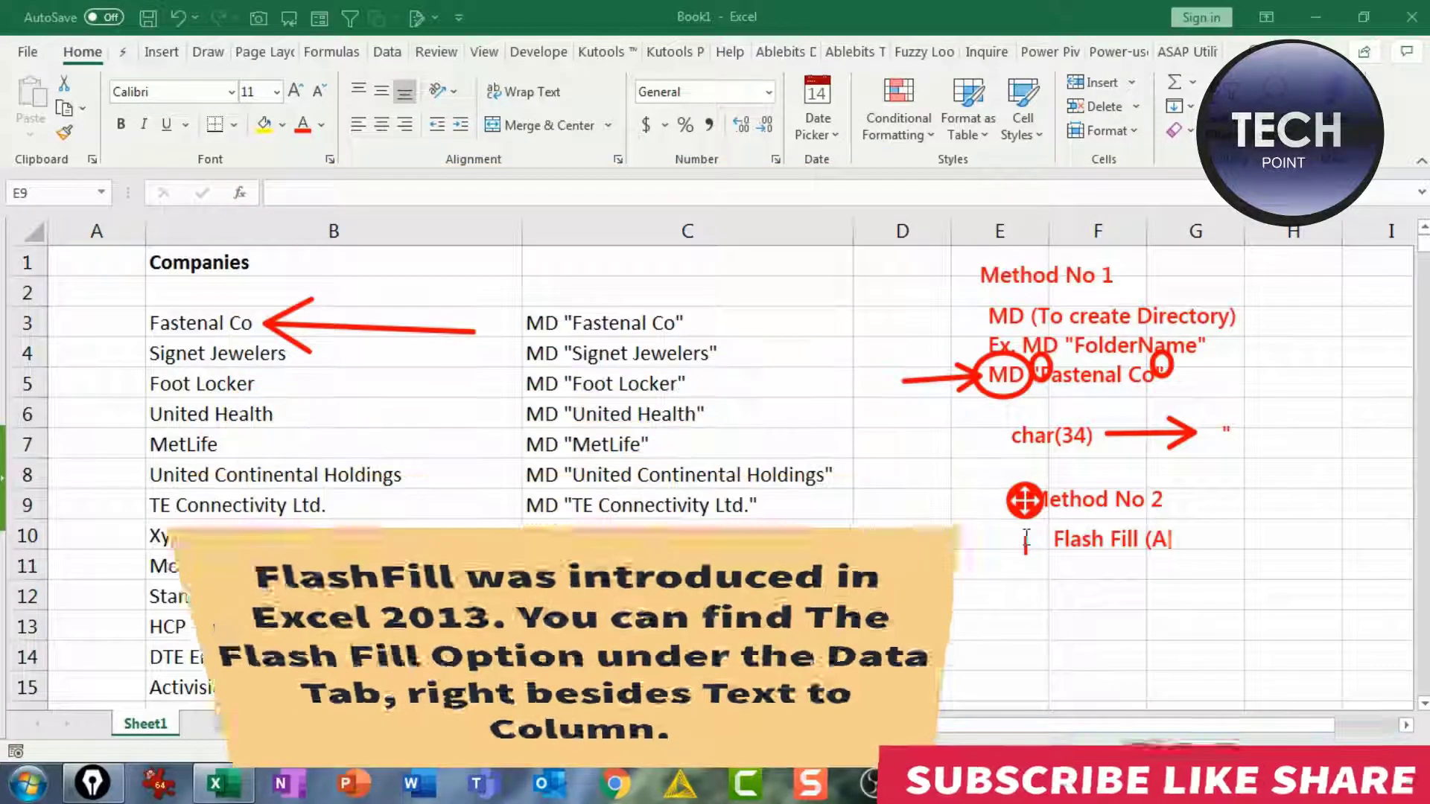
{"action": "type", "text": "vailanb"}
{"action": "type", "text": "l"}
{"action": "key", "text": "BackSpace"}
{"action": "key", "text": "BackSpace"}
{"action": "key", "text": "BackSpace"}
{"action": "key", "text": "BackSpace"}
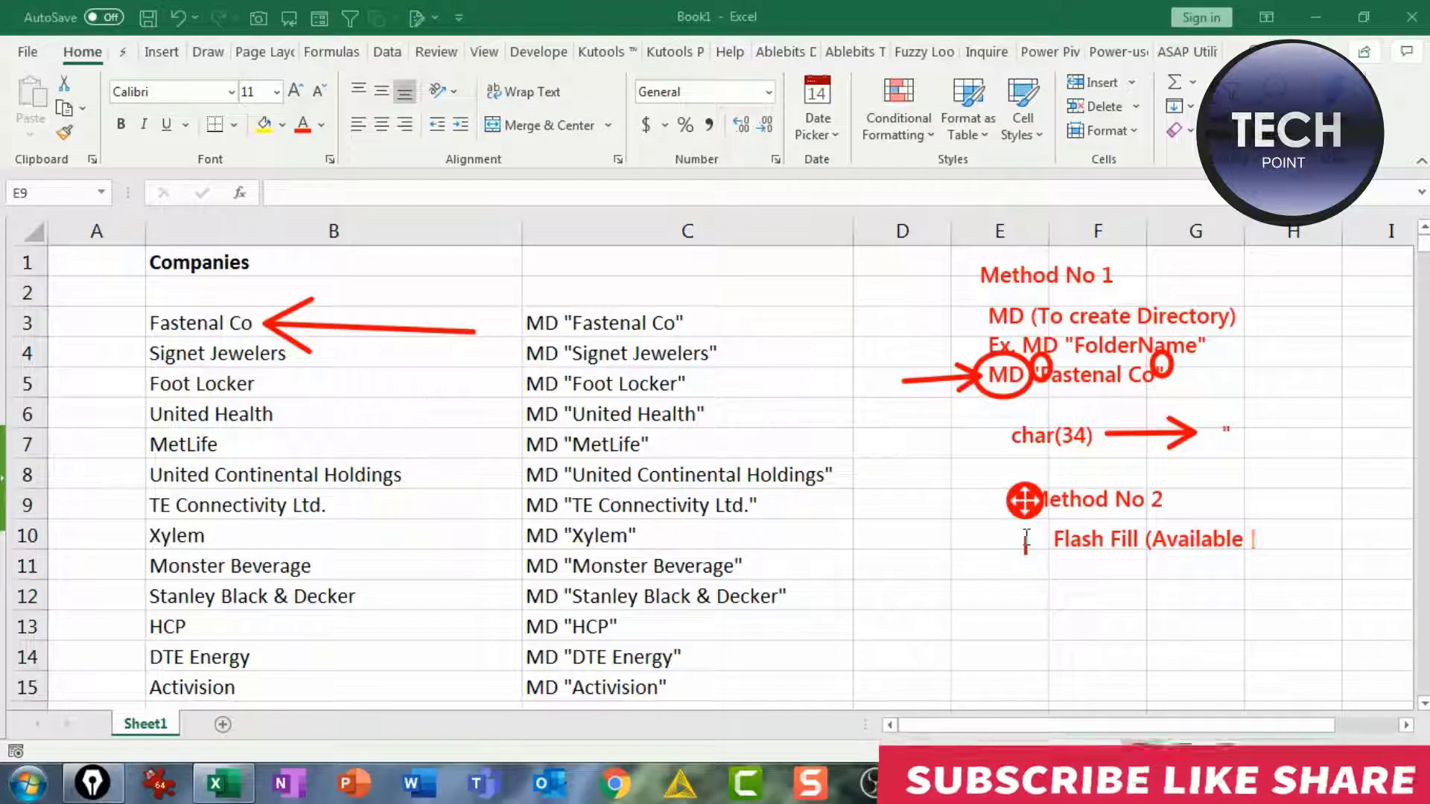
{"action": "type", "text": "able 2013"}
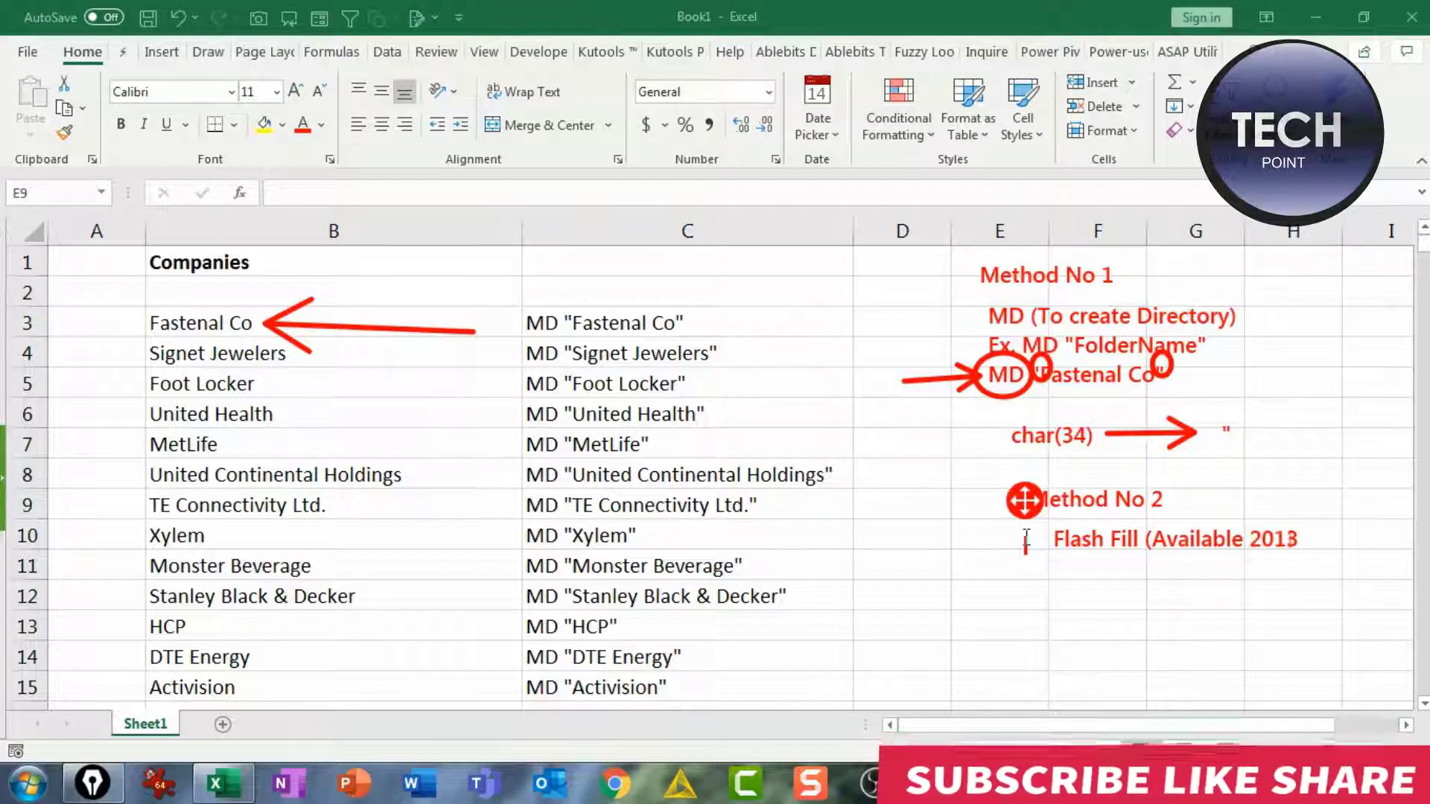
{"action": "type", "text": " onl"}
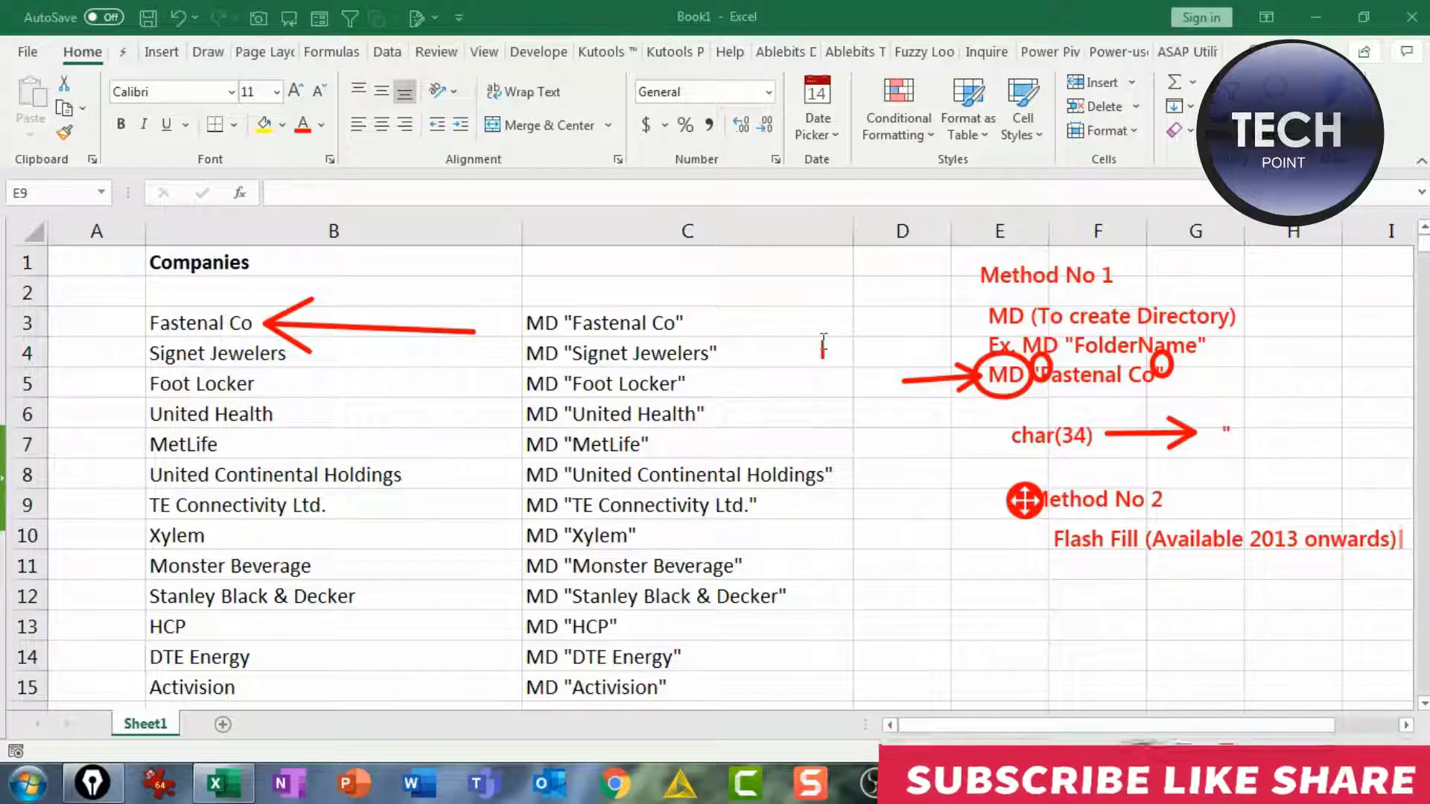
Step: Clear all the MD command formulas from column C, starting at C3, and return to cell C3
{"action": "key", "text": "ctrl+shift+2"}
{"action": "left_click", "coordinate": [693, 315]}
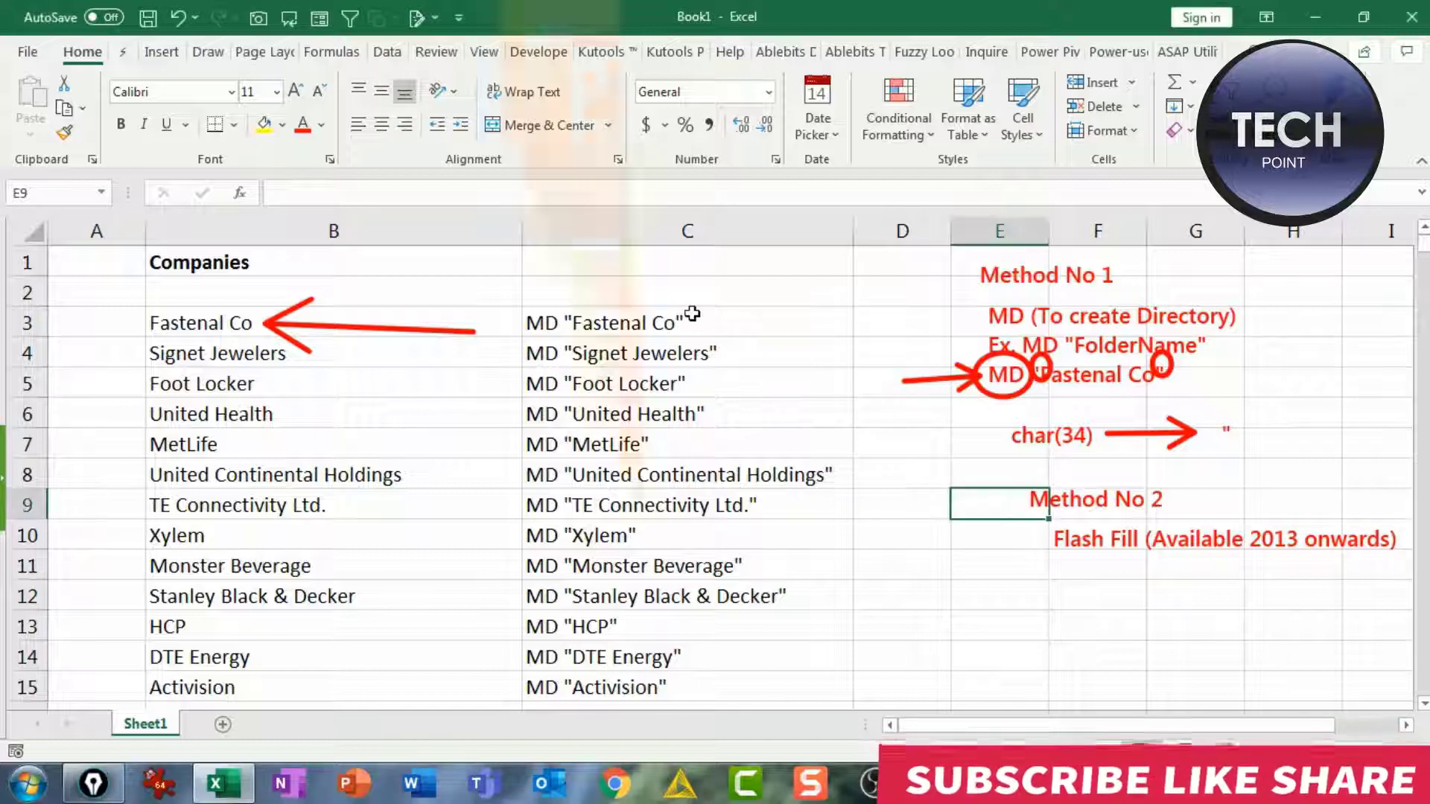
{"action": "left_click", "coordinate": [693, 314]}
{"action": "key", "text": "ctrl+shift+Down"}
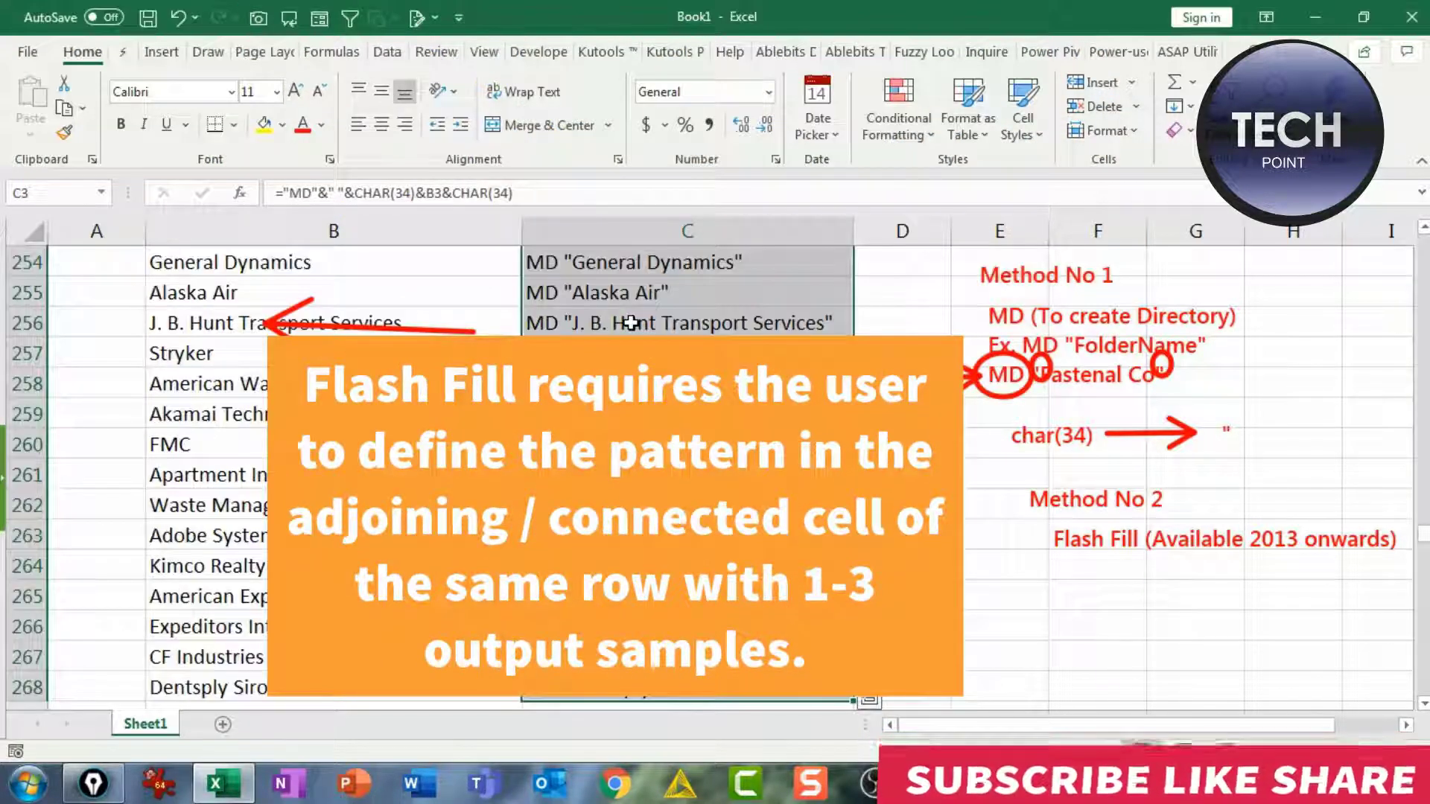
{"action": "key", "text": "Delete"}
{"action": "key", "text": "Up"}
{"action": "key", "text": "Down"}
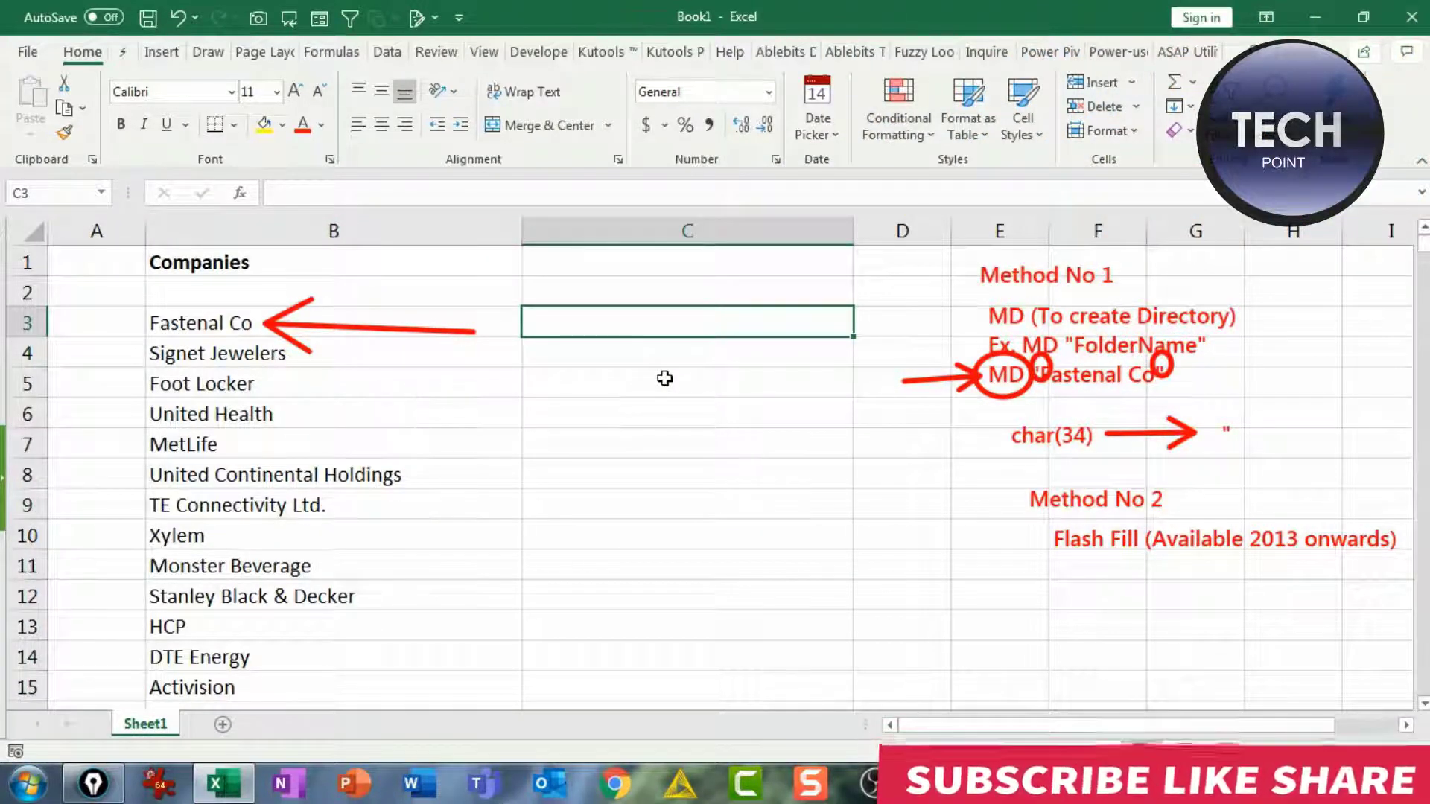
Step: Write the note "Give Samples to autofill" under the Flash Fill note
{"action": "left_click", "coordinate": [1058, 565]}
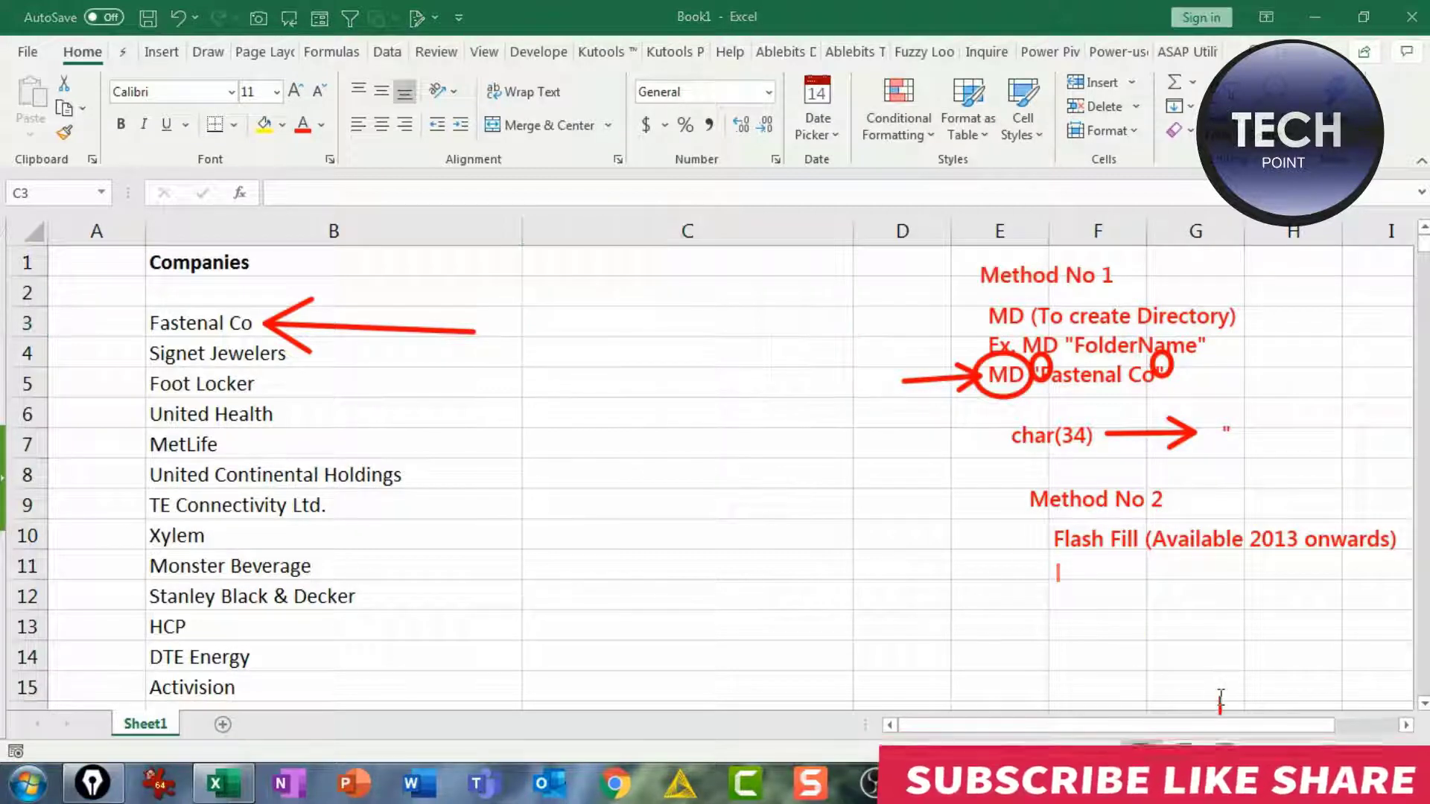
{"action": "type", "text": "Give Sa"}
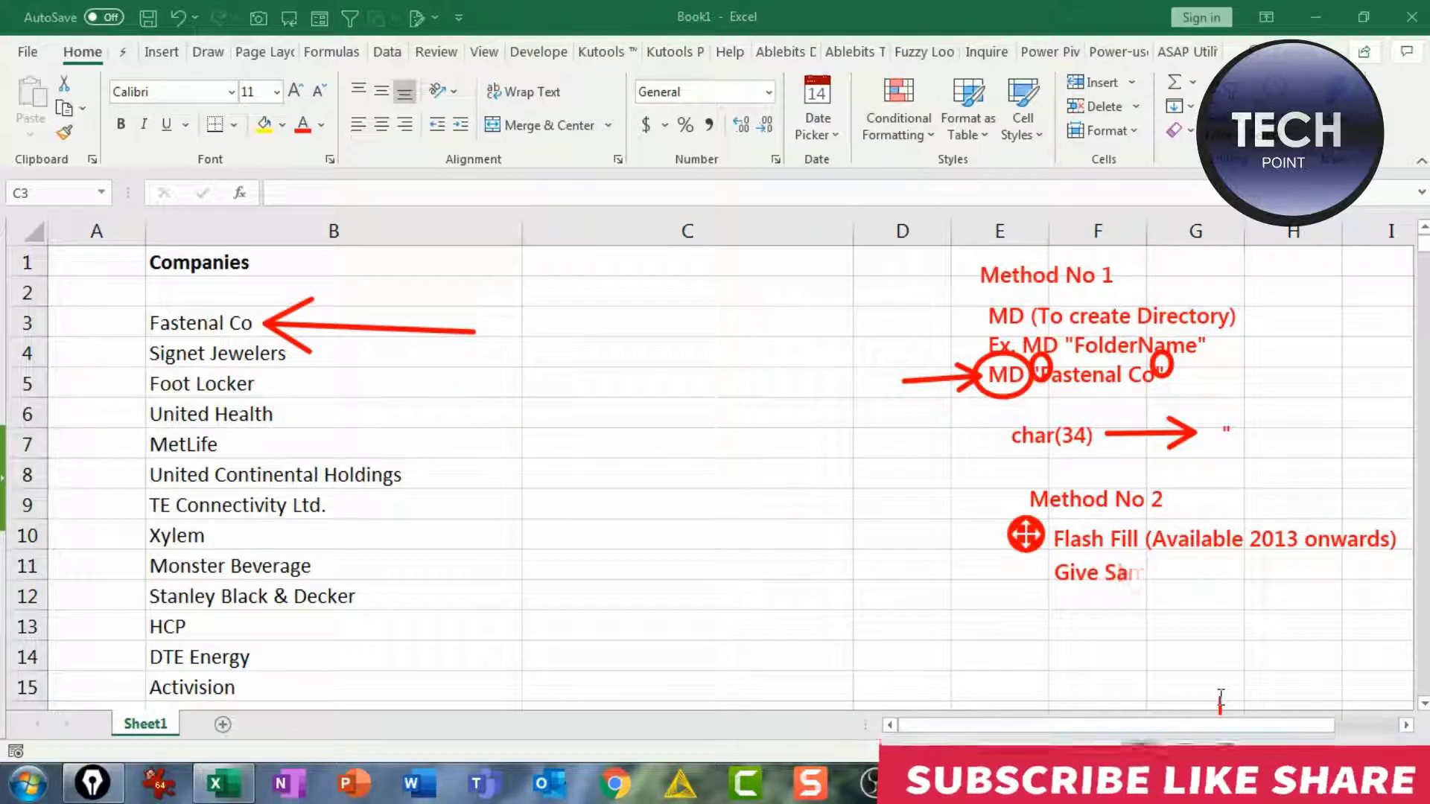
{"action": "type", "text": "mples to a"}
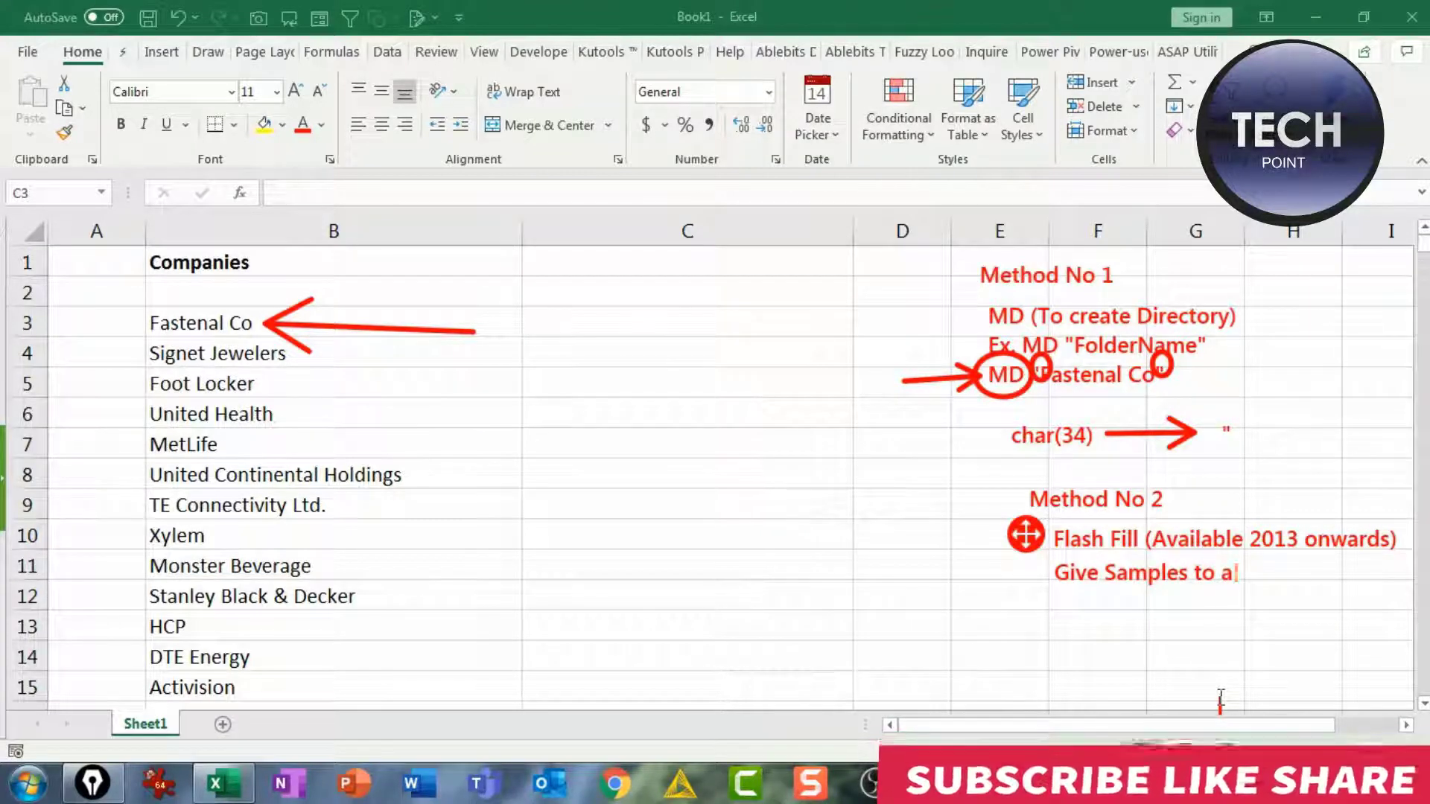
{"action": "type", "text": "utofill"}
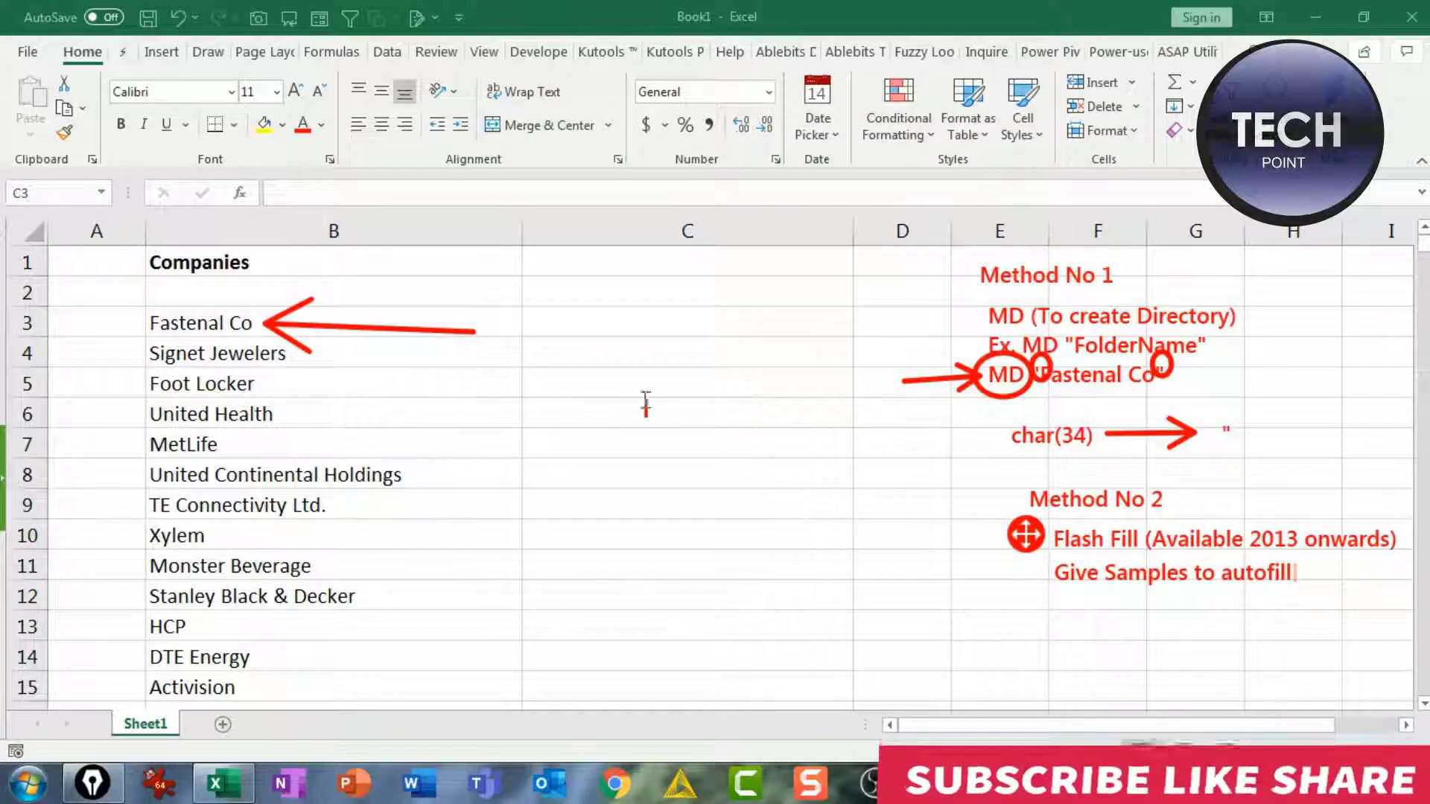
Step: Enter the sample MD "Fastenal Co" in C3, copying the company name from B3, and Flash Fill the rest of column C from it
{"action": "left_click", "coordinate": [597, 318]}
{"action": "type", "text": "MD"}
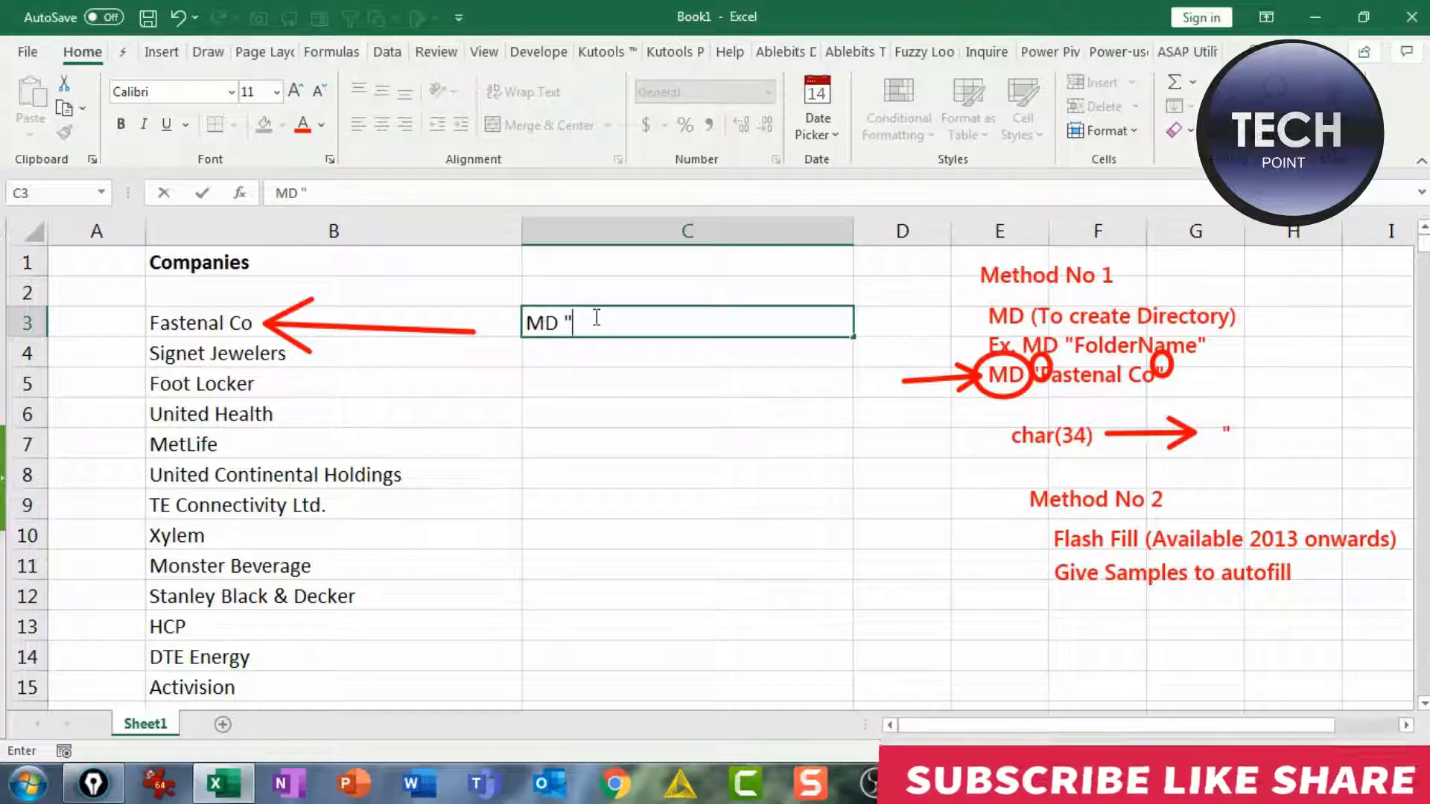
{"action": "left_click", "coordinate": [195, 319]}
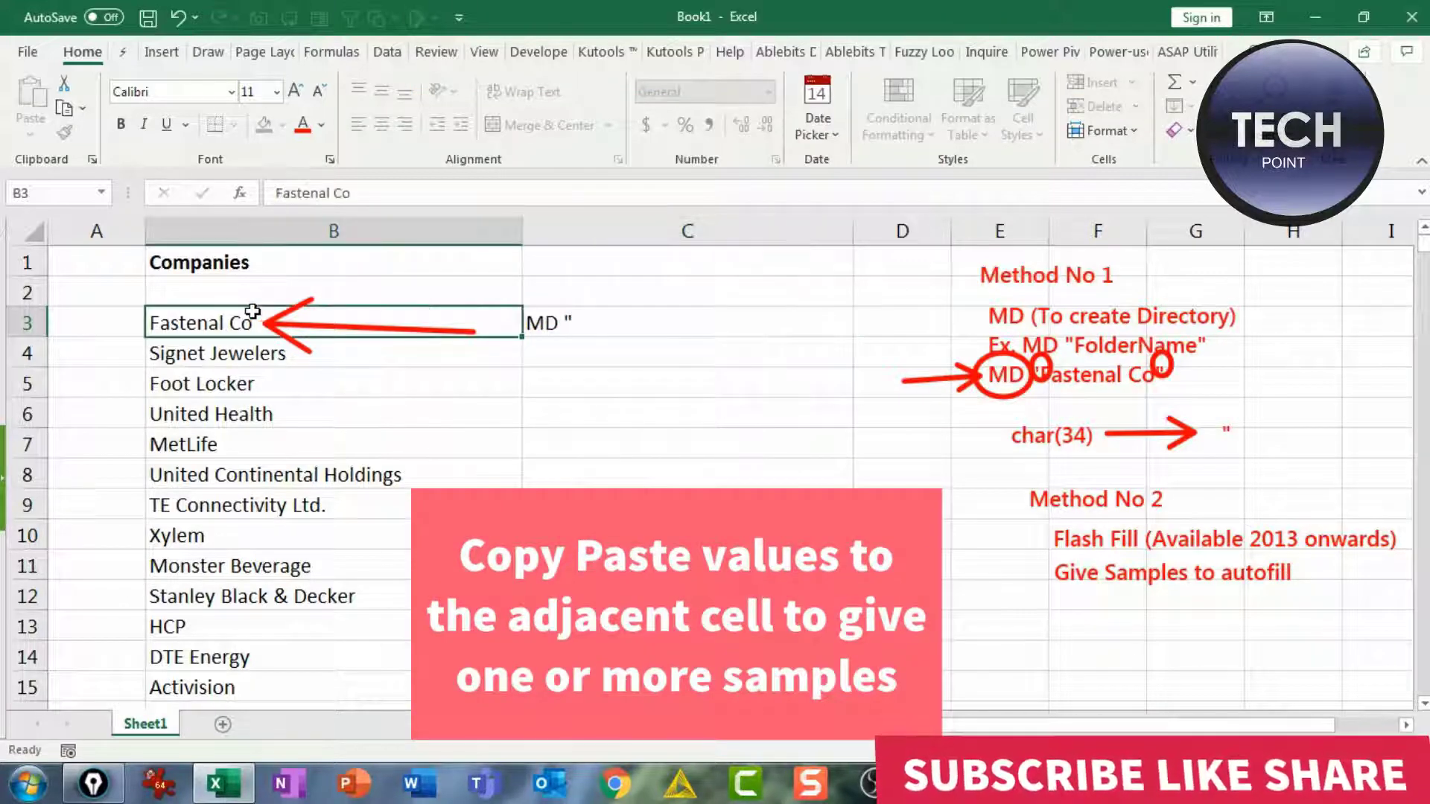
{"action": "left_click", "coordinate": [330, 191]}
{"action": "key", "text": "ctrl+a"}
{"action": "key", "text": "ctrl+c"}
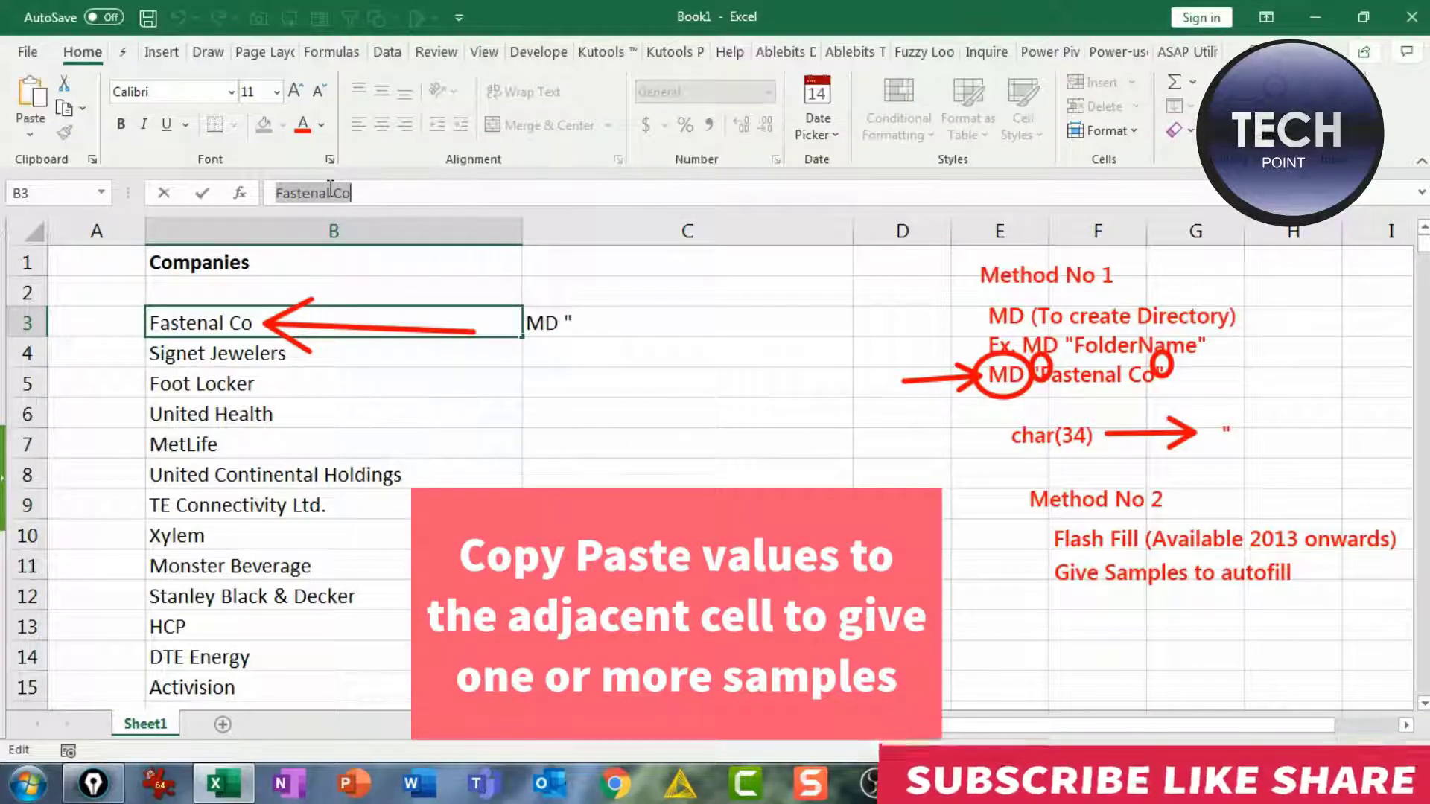
{"action": "left_click", "coordinate": [561, 323]}
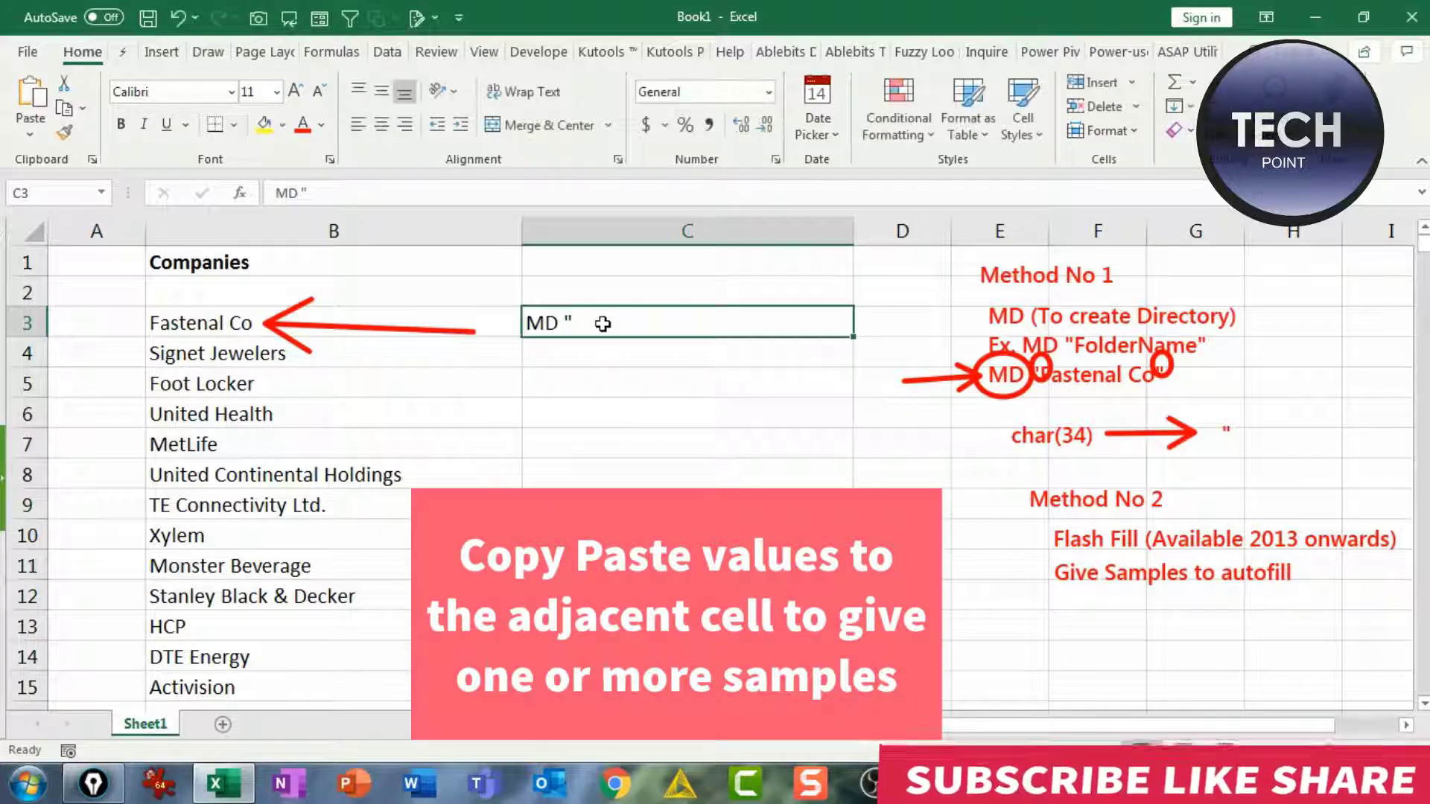
{"action": "key", "text": "ctrl+v"}
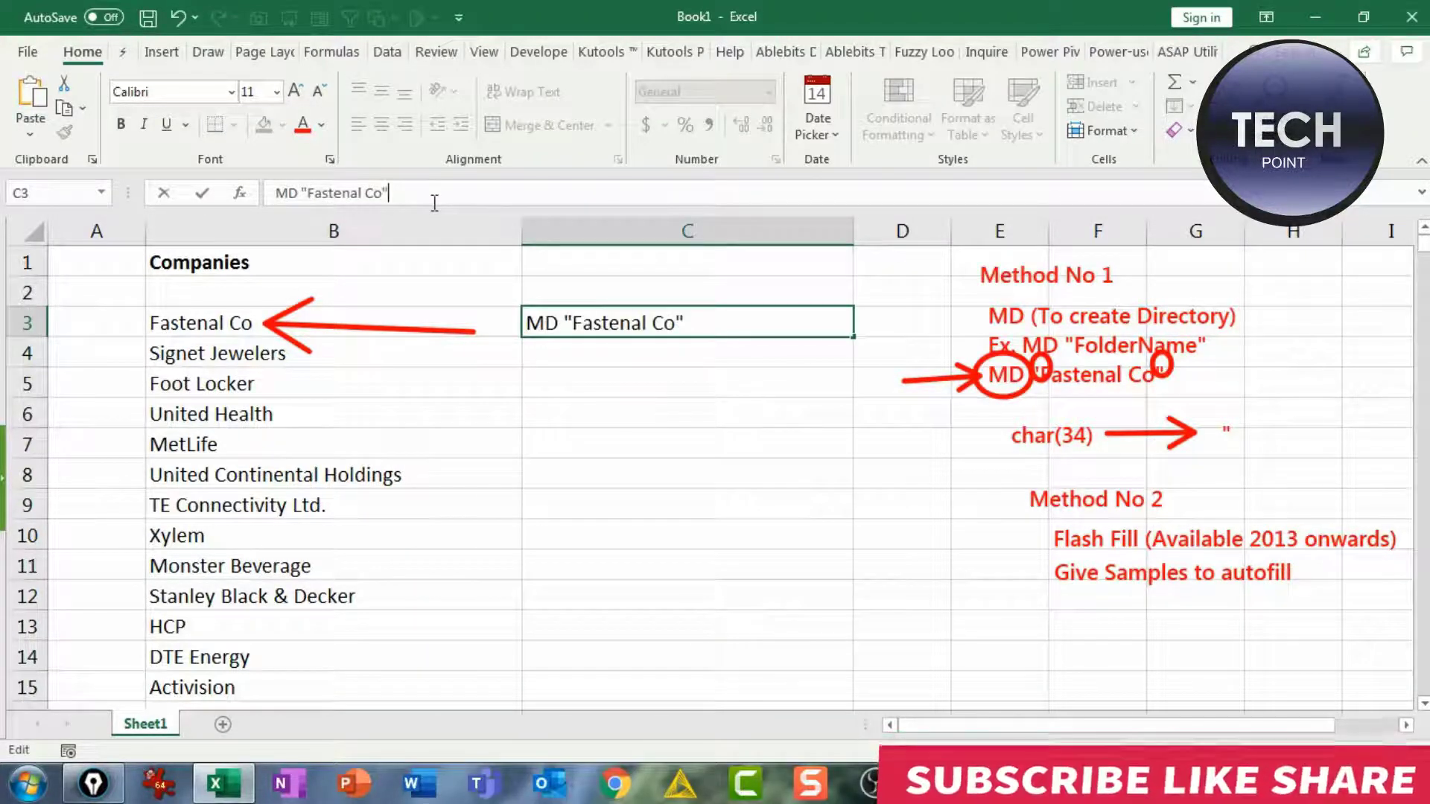
{"action": "key", "text": "Return"}
{"action": "key", "text": "Up"}
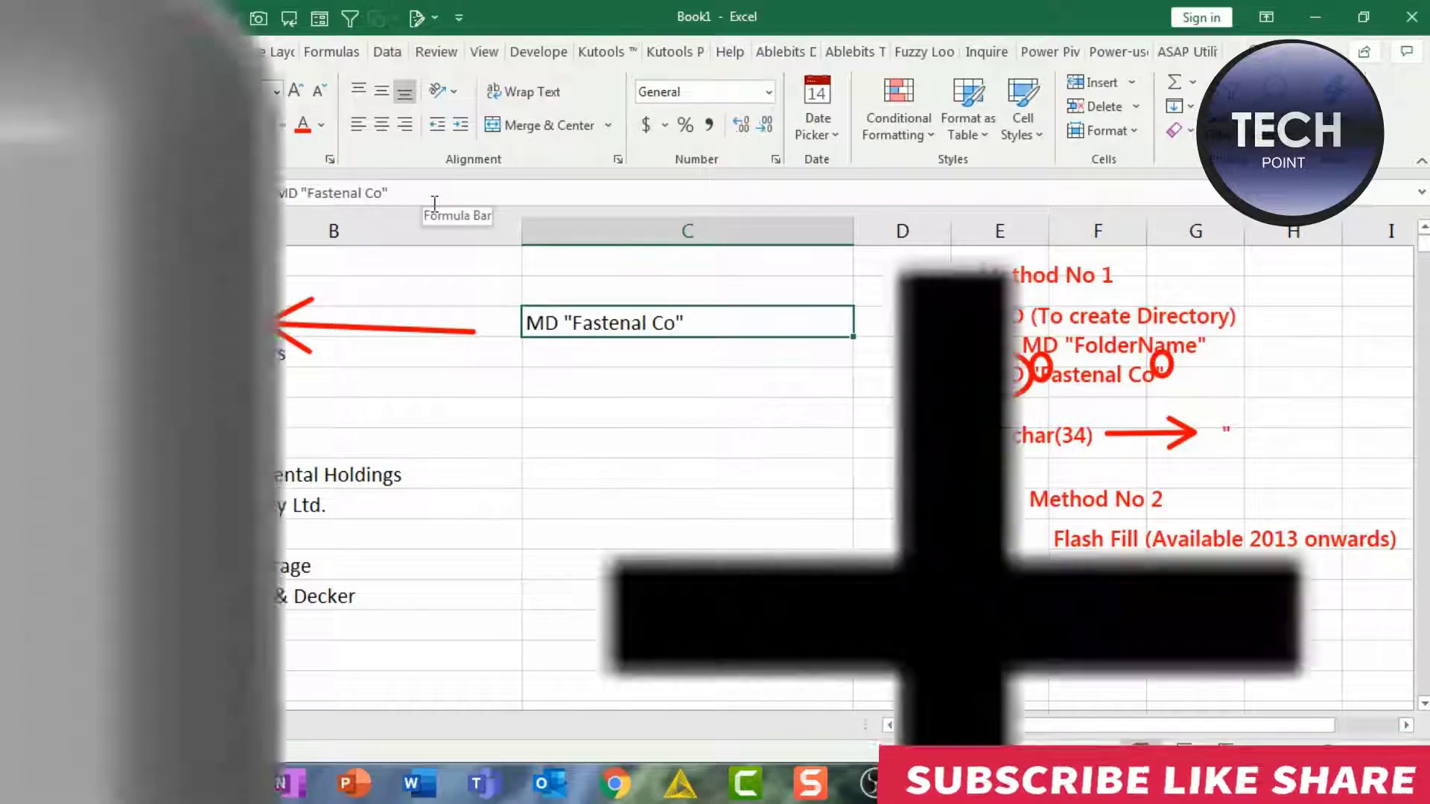
{"action": "key", "text": "ctrl+e"}
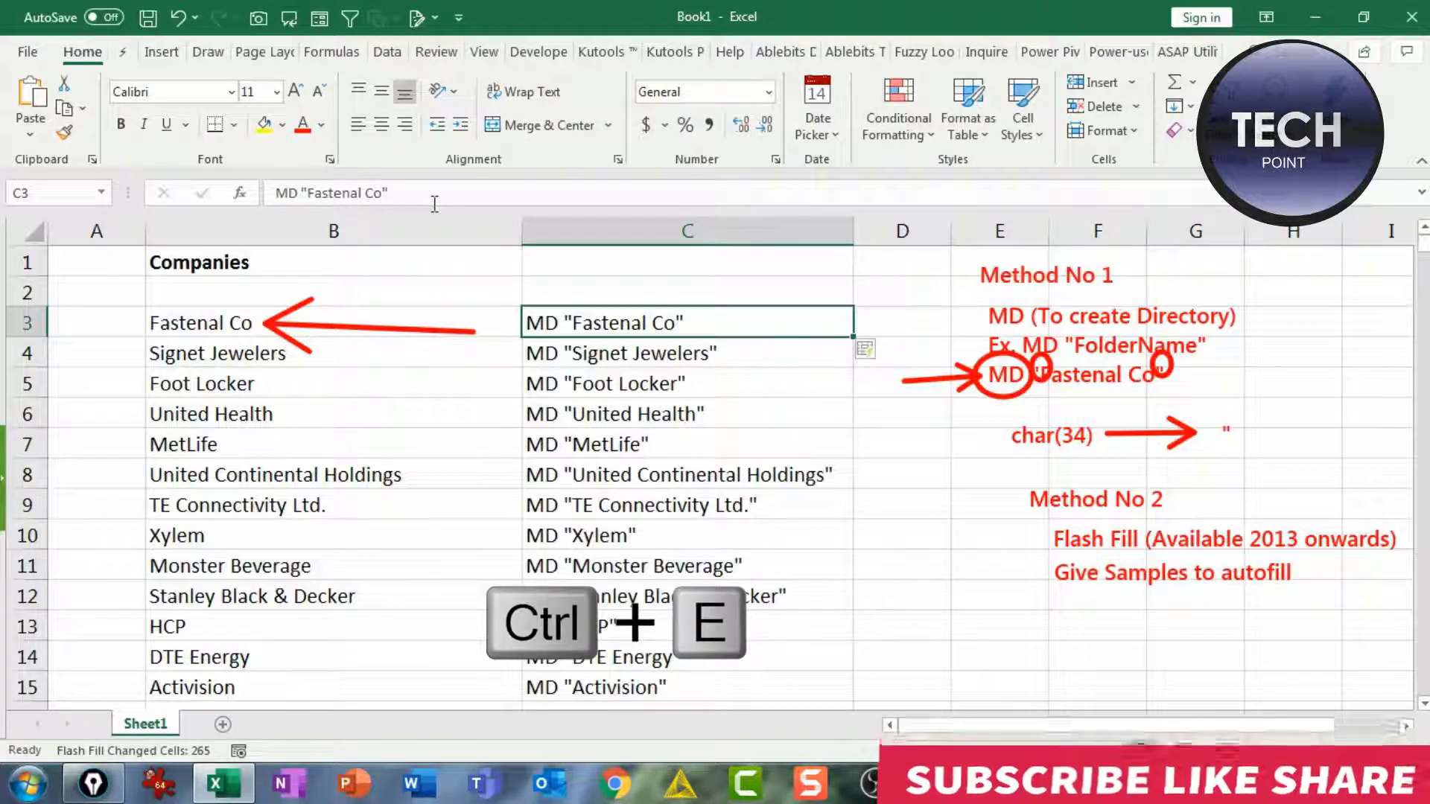
Step: Write the note "Ctrl+E (Shortcut key)" below the autofill note, with "or" on the following line
{"action": "left_click", "coordinate": [1184, 619]}
{"action": "left_click", "coordinate": [1078, 610]}
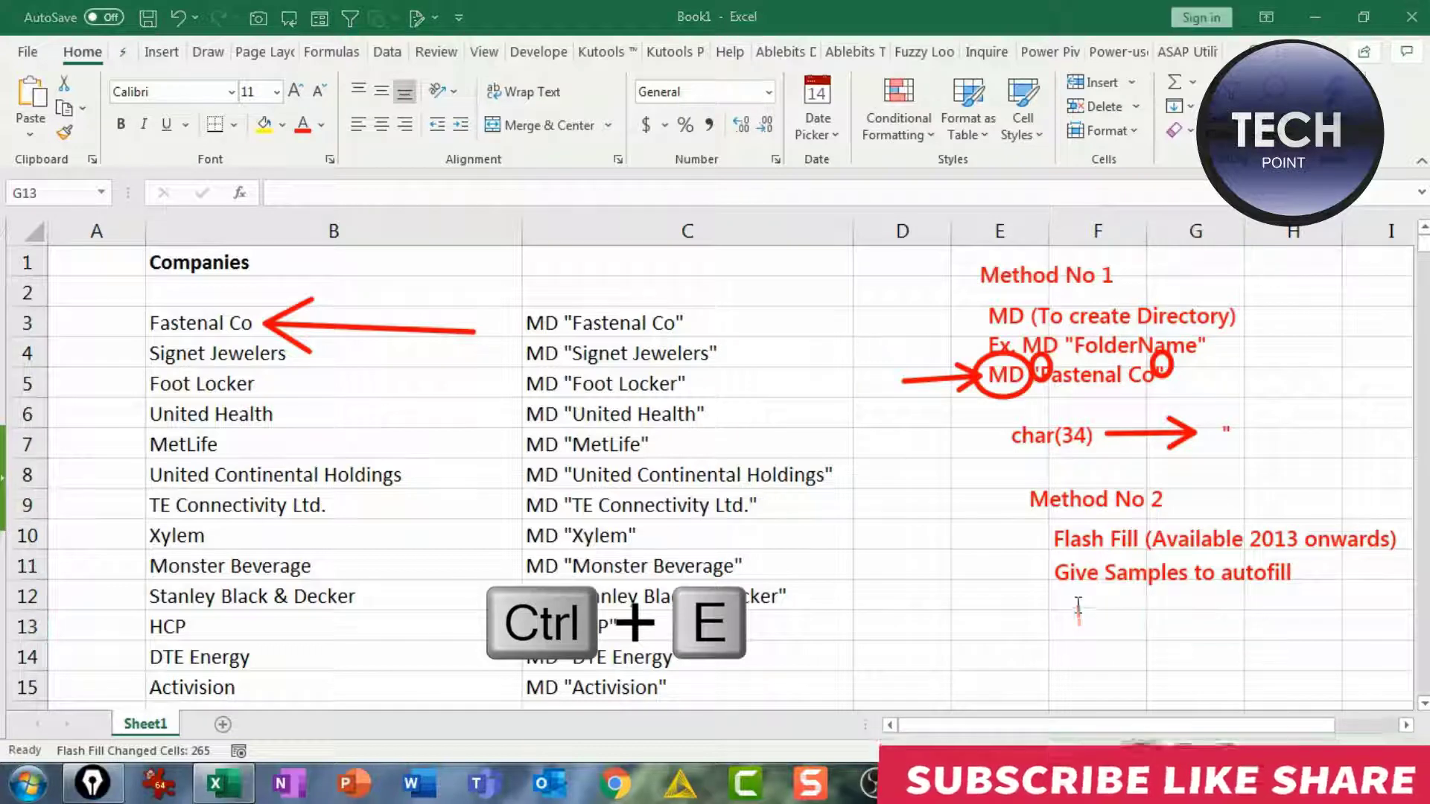
{"action": "left_click", "coordinate": [1119, 632]}
{"action": "type", "text": "cTRL"}
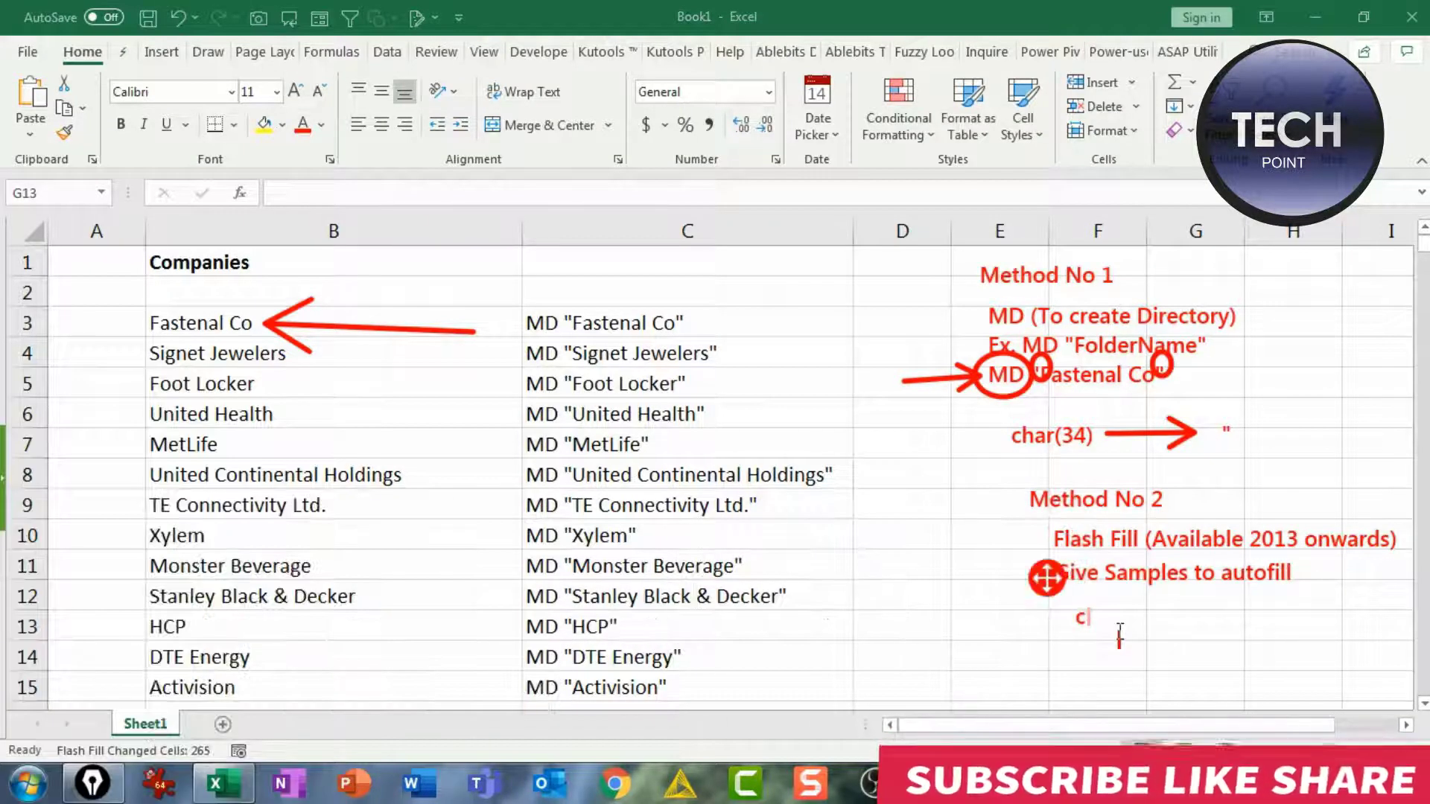
{"action": "key", "text": "BackSpace"}
{"action": "key", "text": "BackSpace"}
{"action": "key", "text": "BackSpace"}
{"action": "key", "text": "BackSpace"}
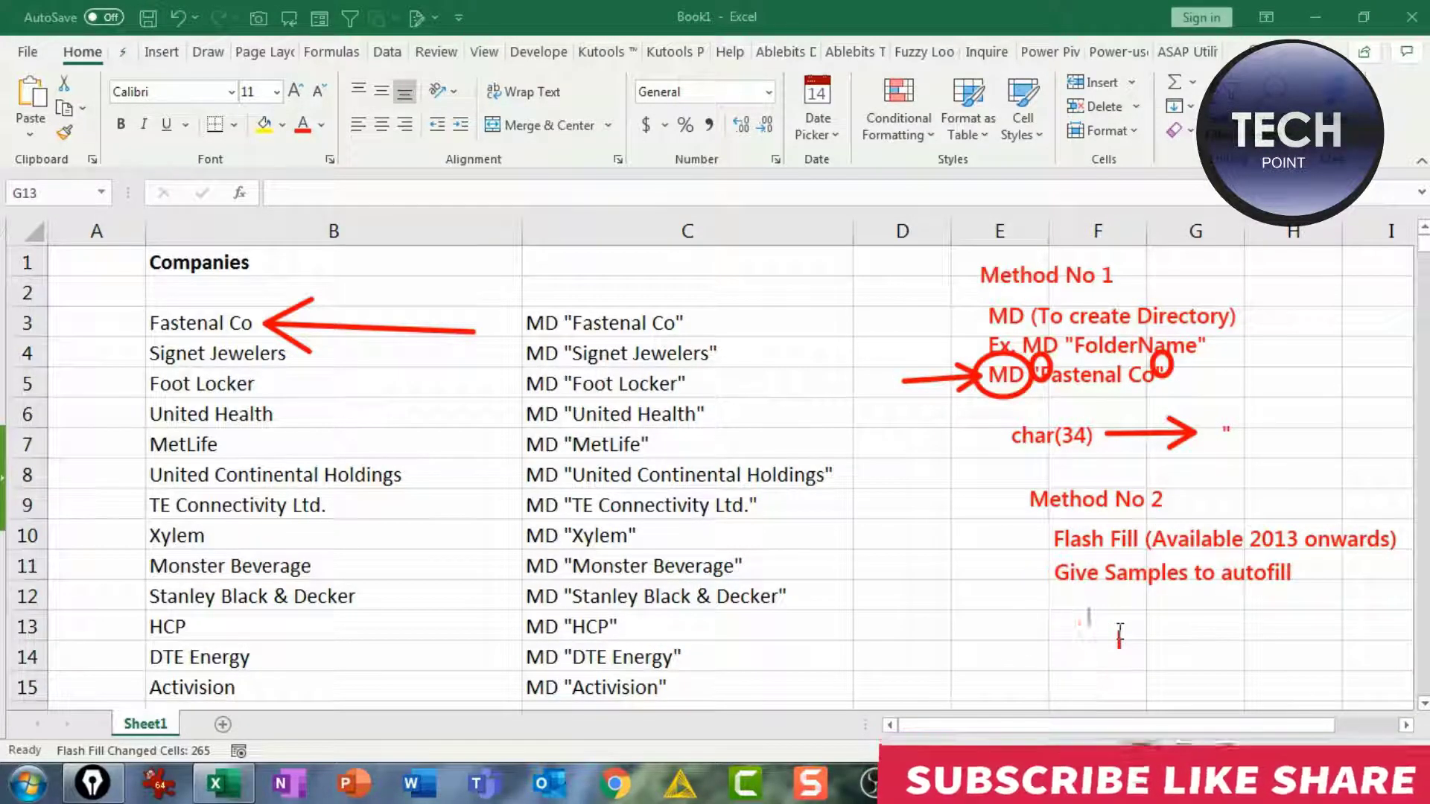
{"action": "type", "text": "Ctrl+E"}
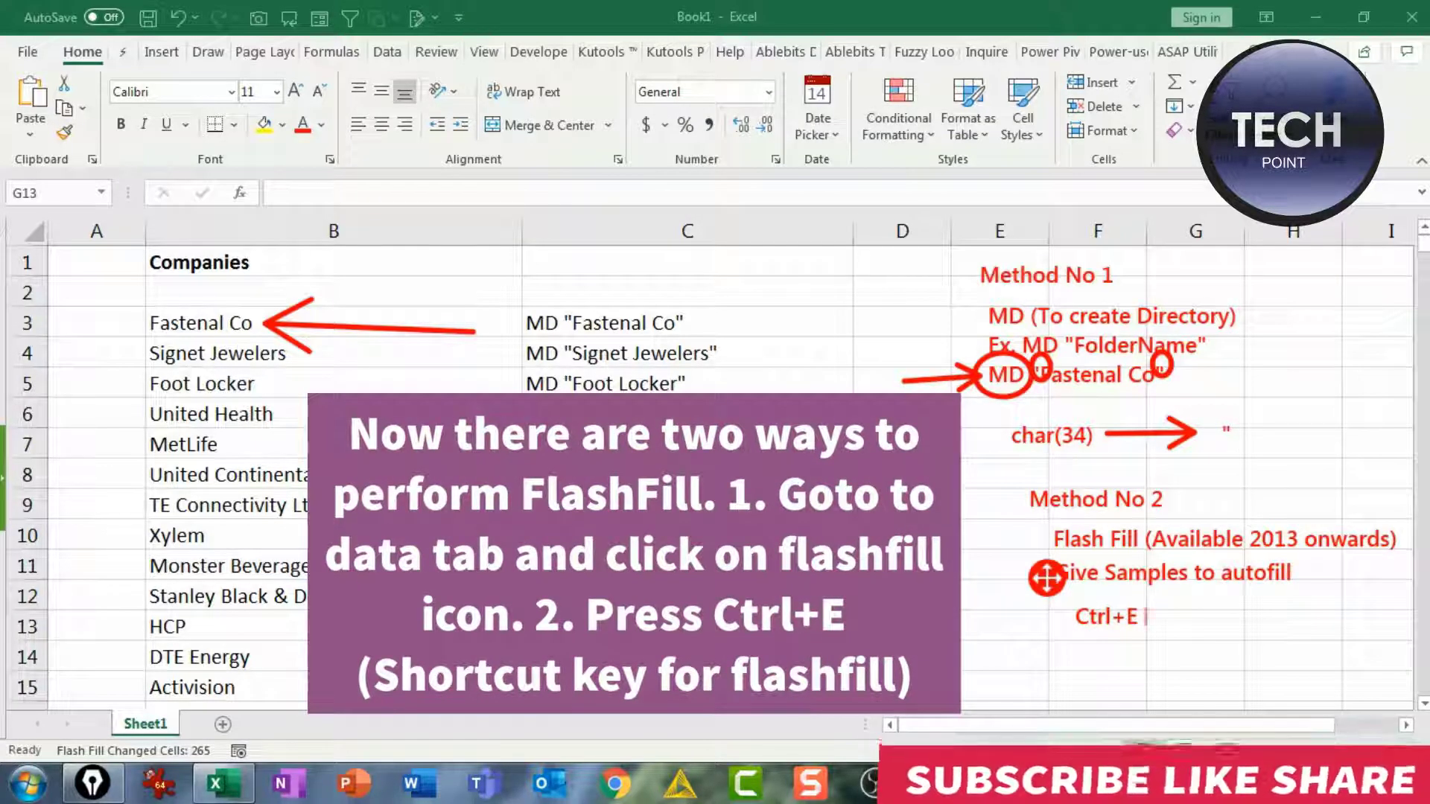
{"action": "type", "text": " (Shortcut key) o"}
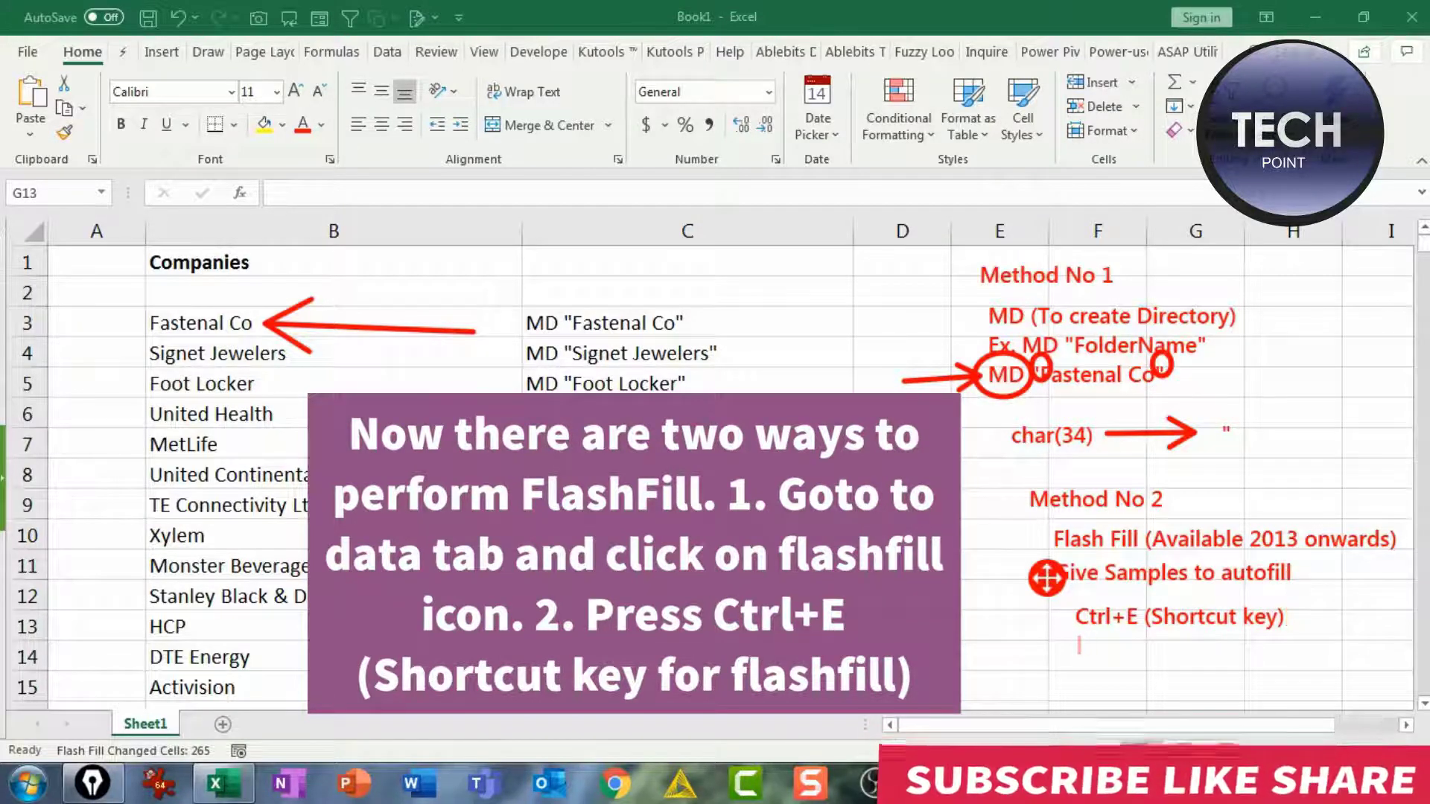
{"action": "type", "text": "r"}
{"action": "key", "text": "Return"}
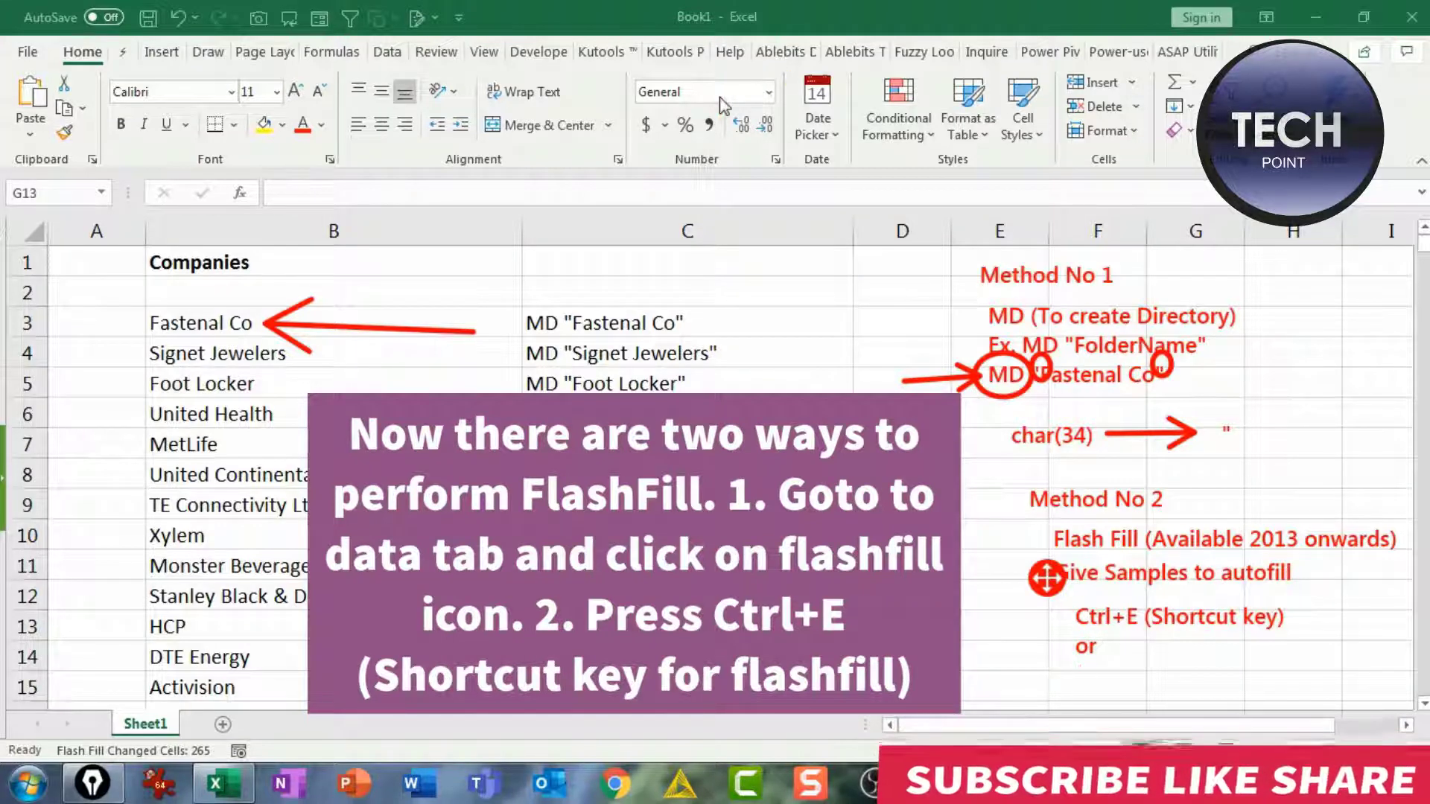
Step: Display Excel's Data commands and write the note "Go to Data tab and click flash fill" beneath the word "or"
{"action": "left_click", "coordinate": [378, 48]}
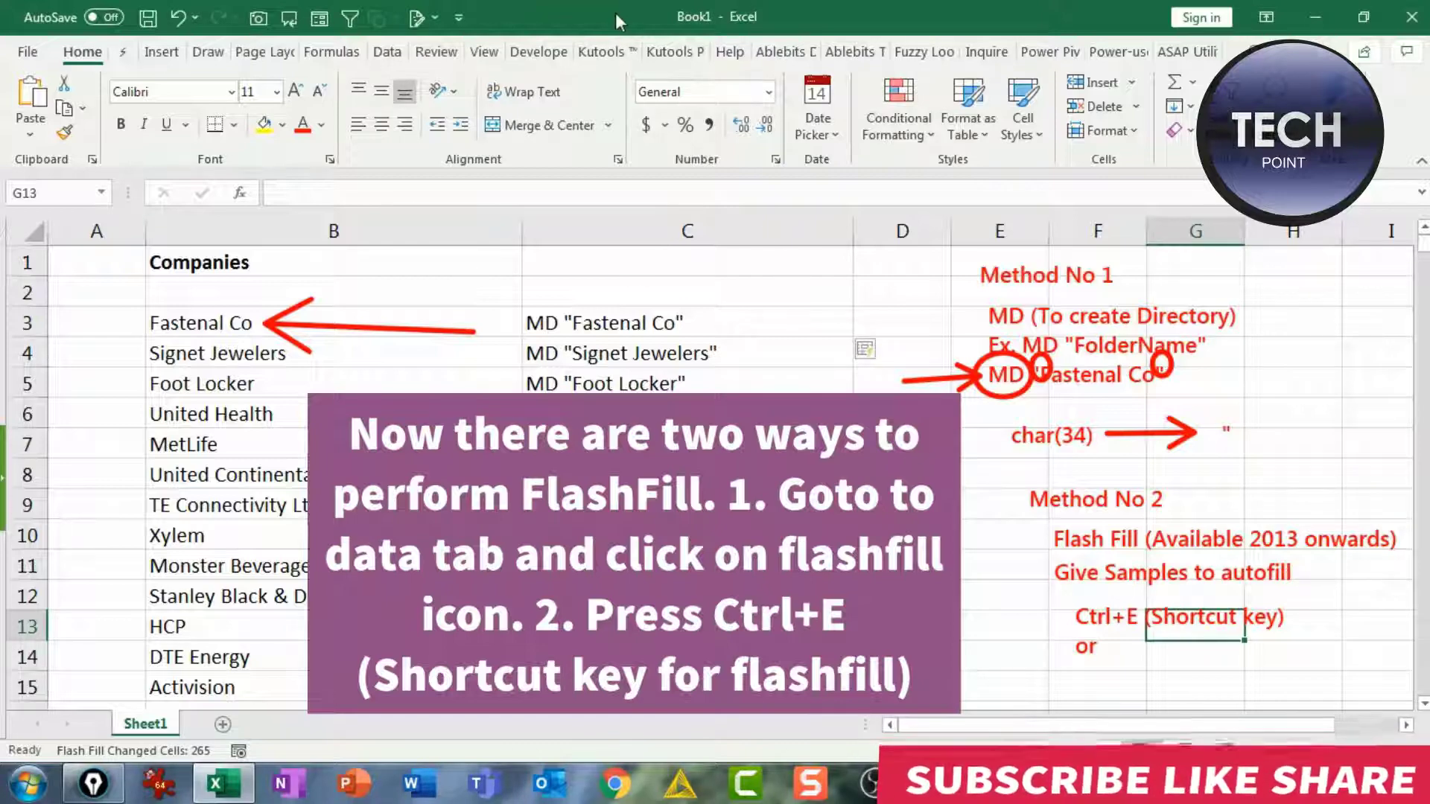
{"action": "left_click", "coordinate": [387, 51]}
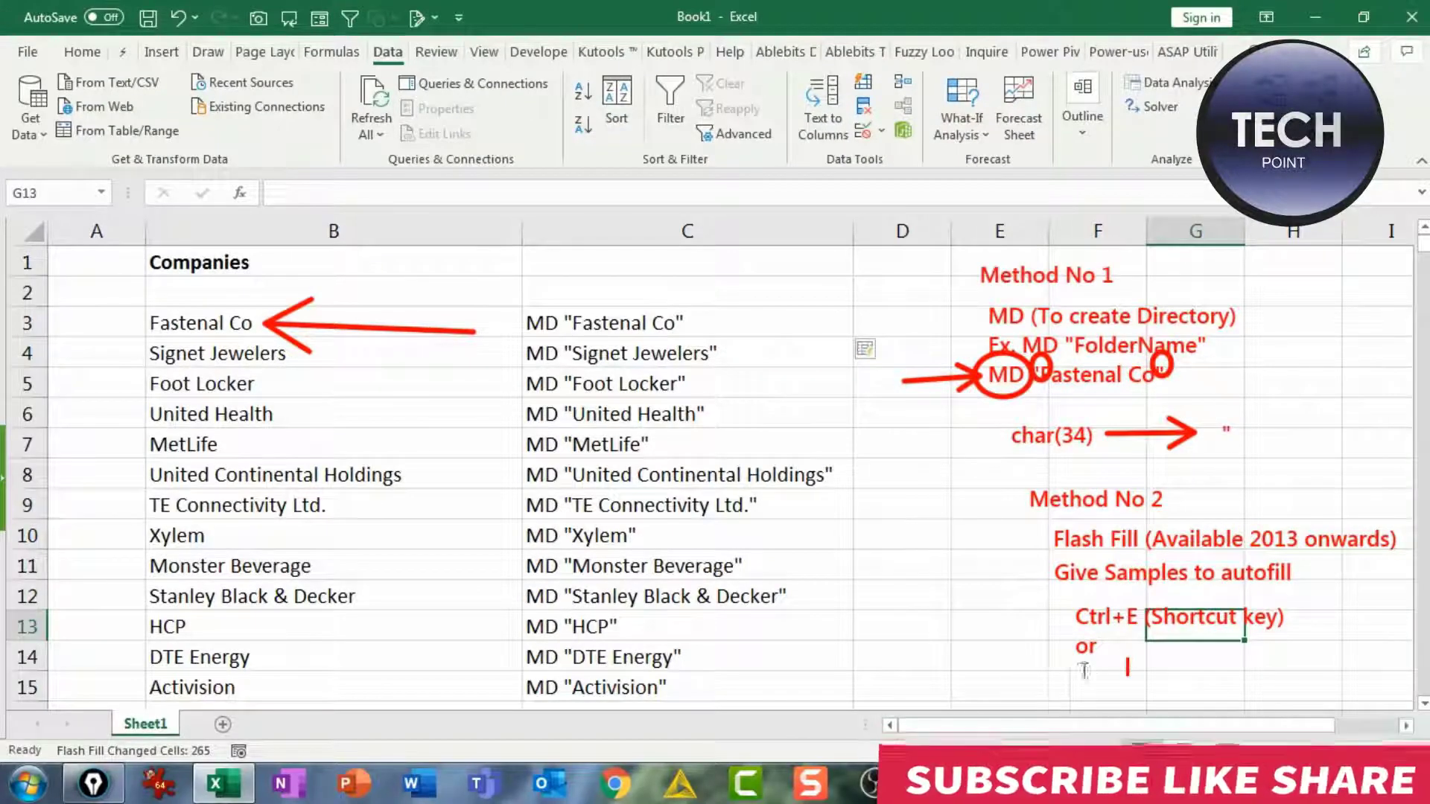
{"action": "left_click_drag", "start_coordinate": [1081, 672], "coordinate": [1081, 689]}
{"action": "type", "text": "Got"}
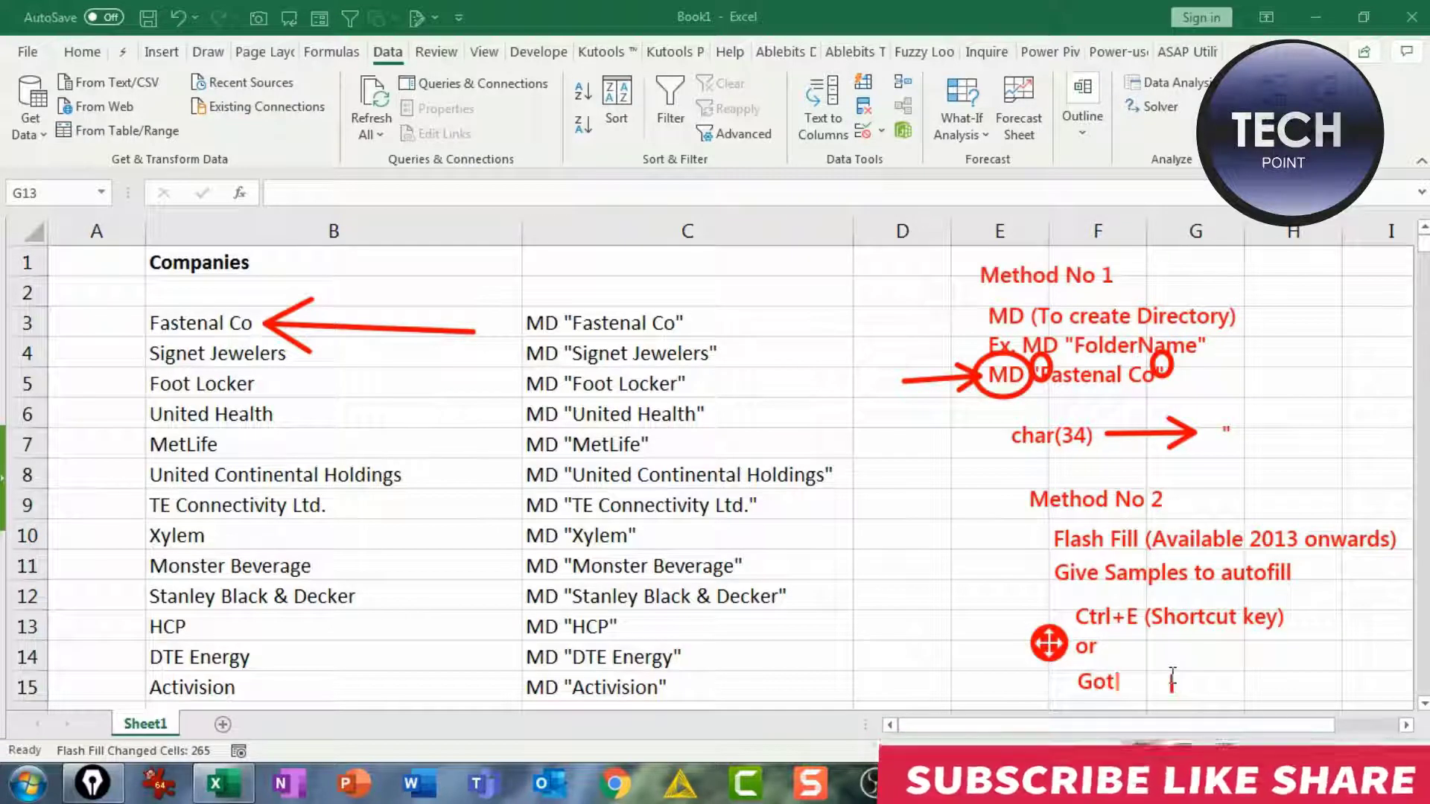
{"action": "type", "text": " to Data tab"}
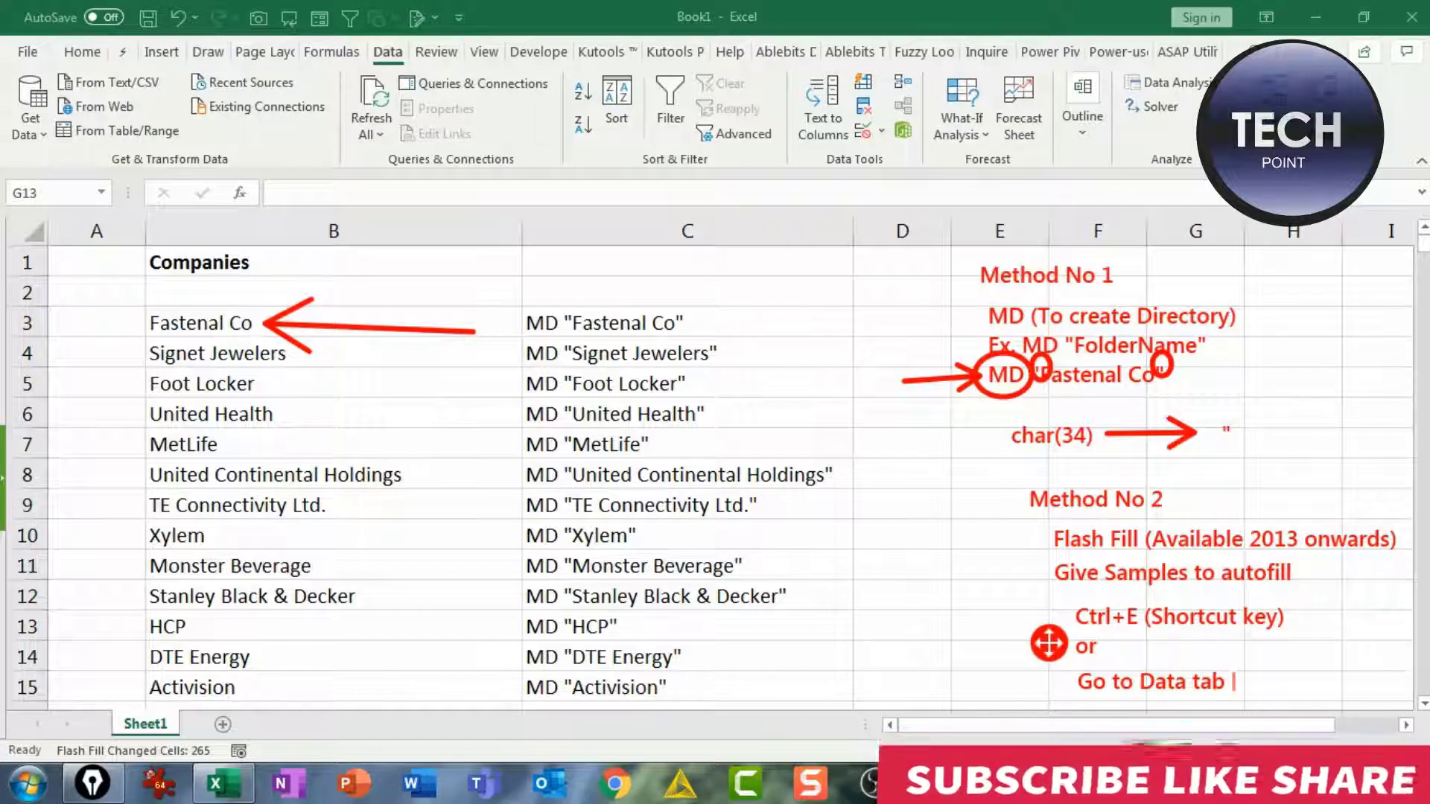
{"action": "type", "text": " and clic"}
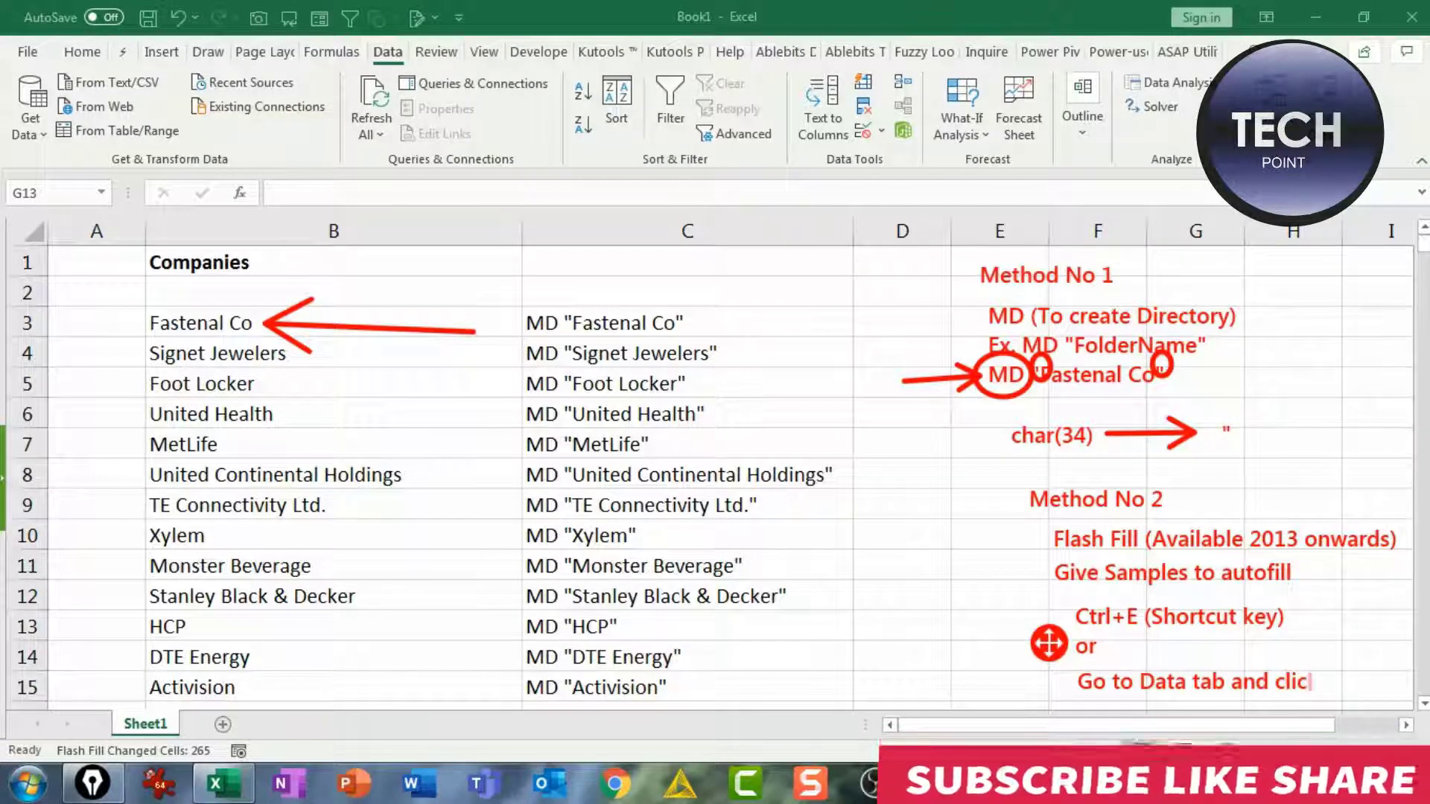
{"action": "type", "text": "k flash fill"}
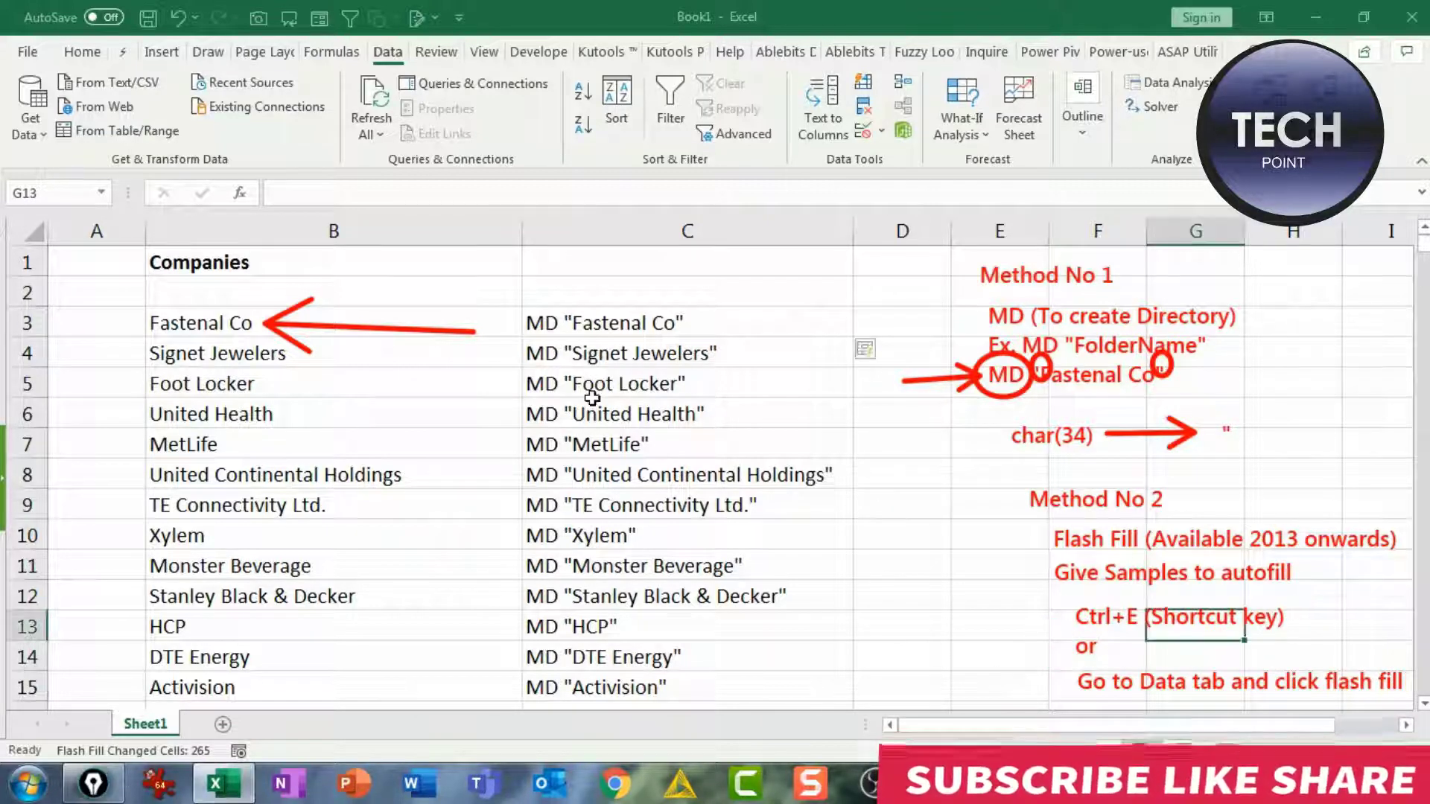
Step: Copy all the MD commands in column C from C3 down to the last company, and return the view to C3
{"action": "left_click", "coordinate": [591, 328]}
{"action": "key", "text": "Down"}
{"action": "key", "text": "Down"}
{"action": "key", "text": "Down"}
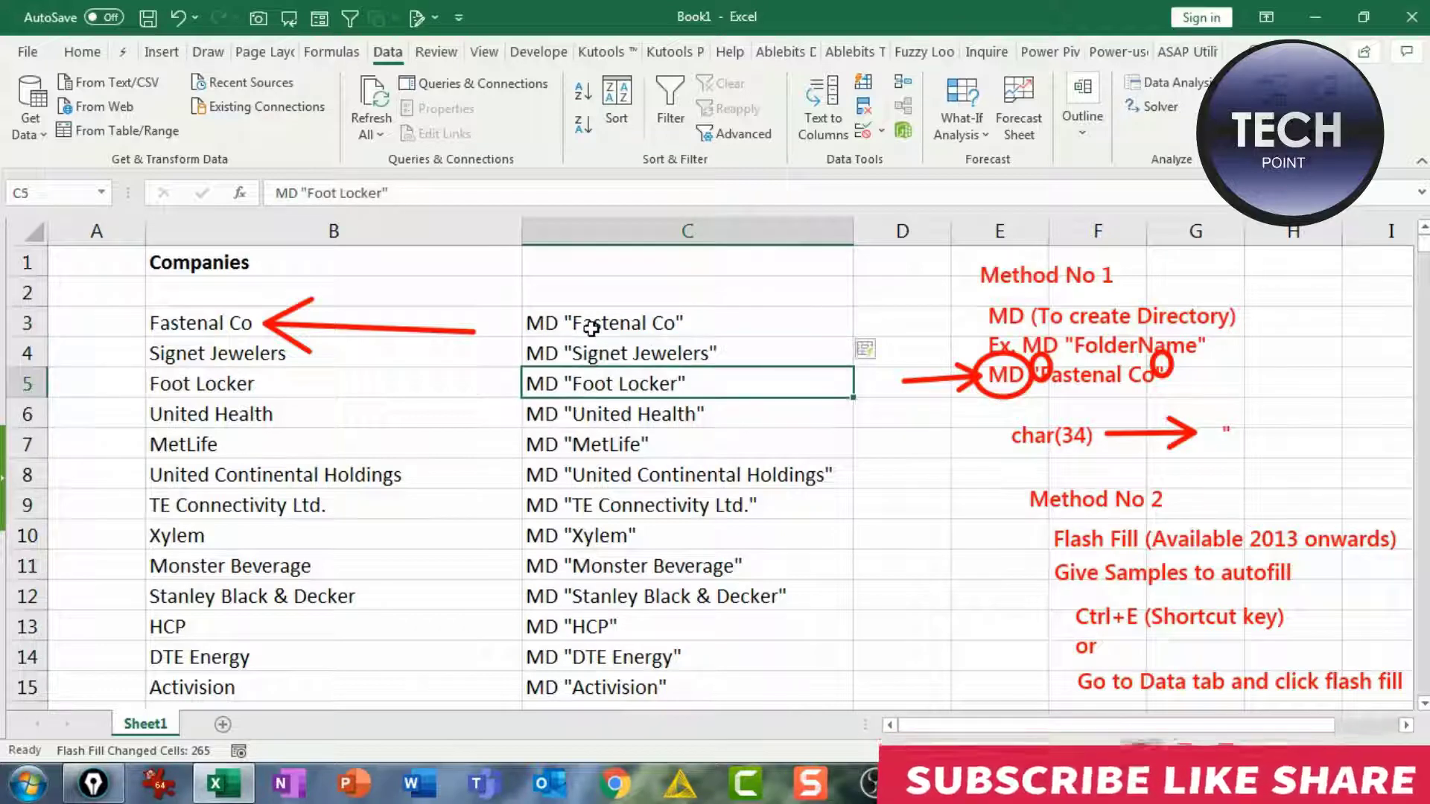
{"action": "key", "text": "Up"}
{"action": "key", "text": "Up"}
{"action": "key", "text": "Up"}
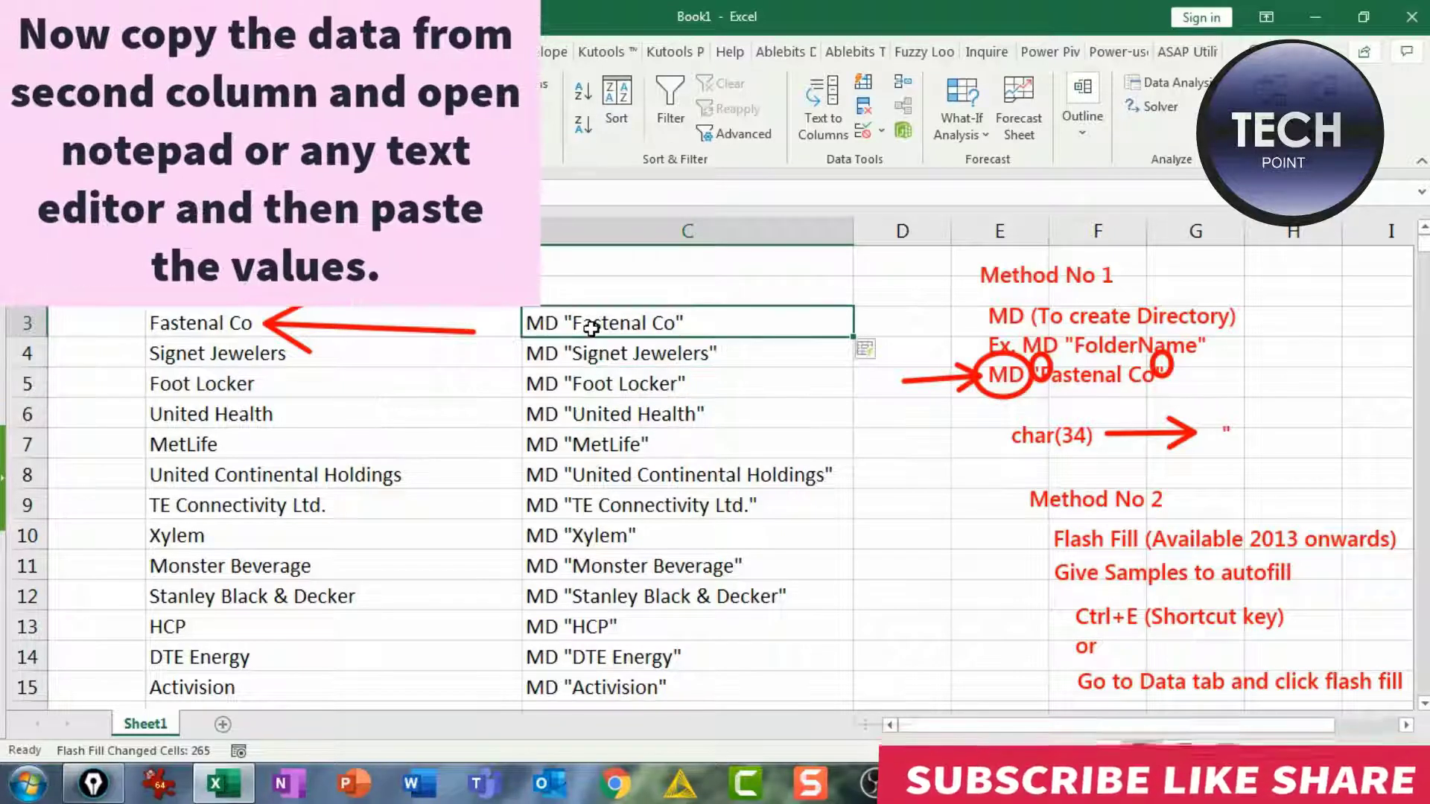
{"action": "key", "text": "ctrl+shift+Down"}
{"action": "key", "text": "ctrl+c"}
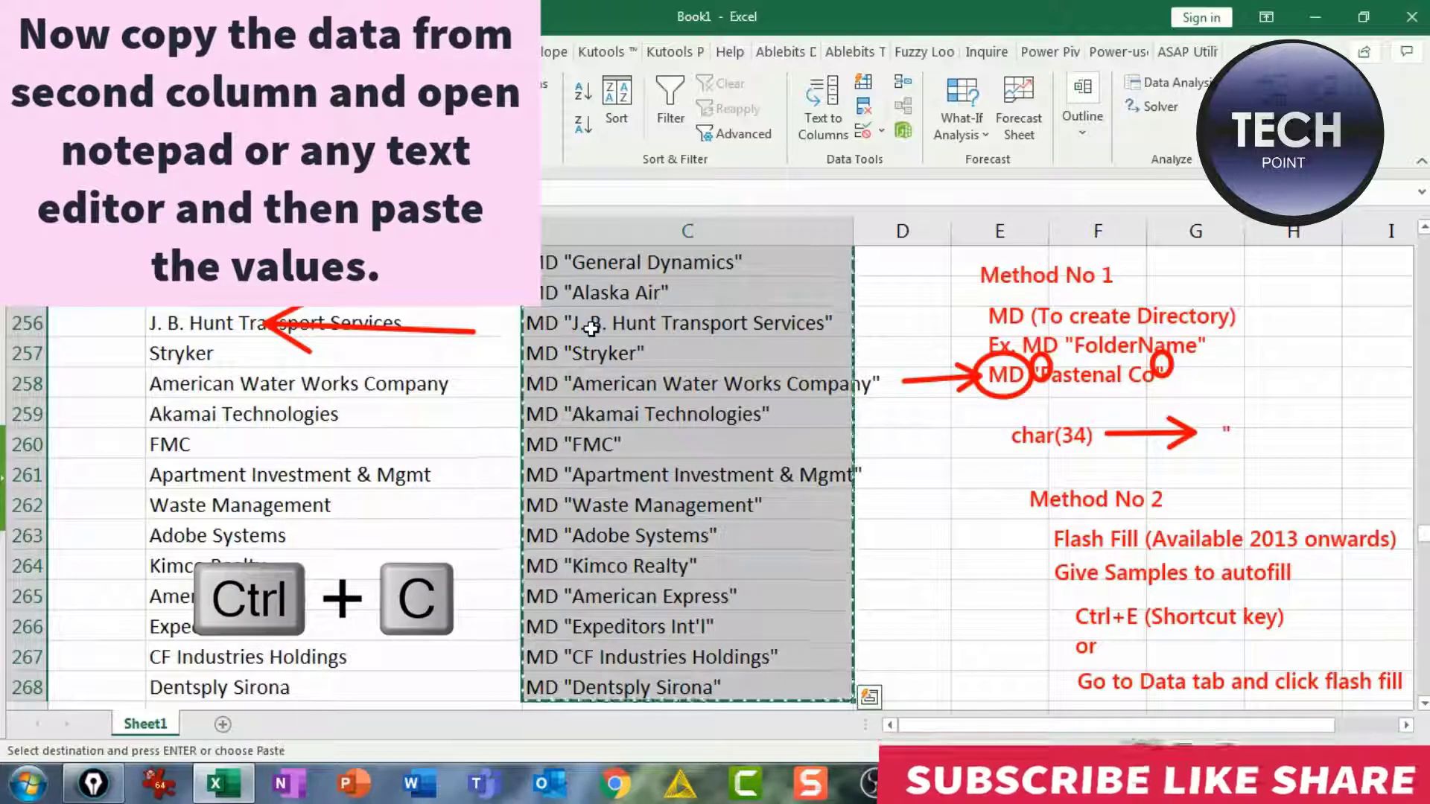
{"action": "key", "text": "ctrl+BackSpace"}
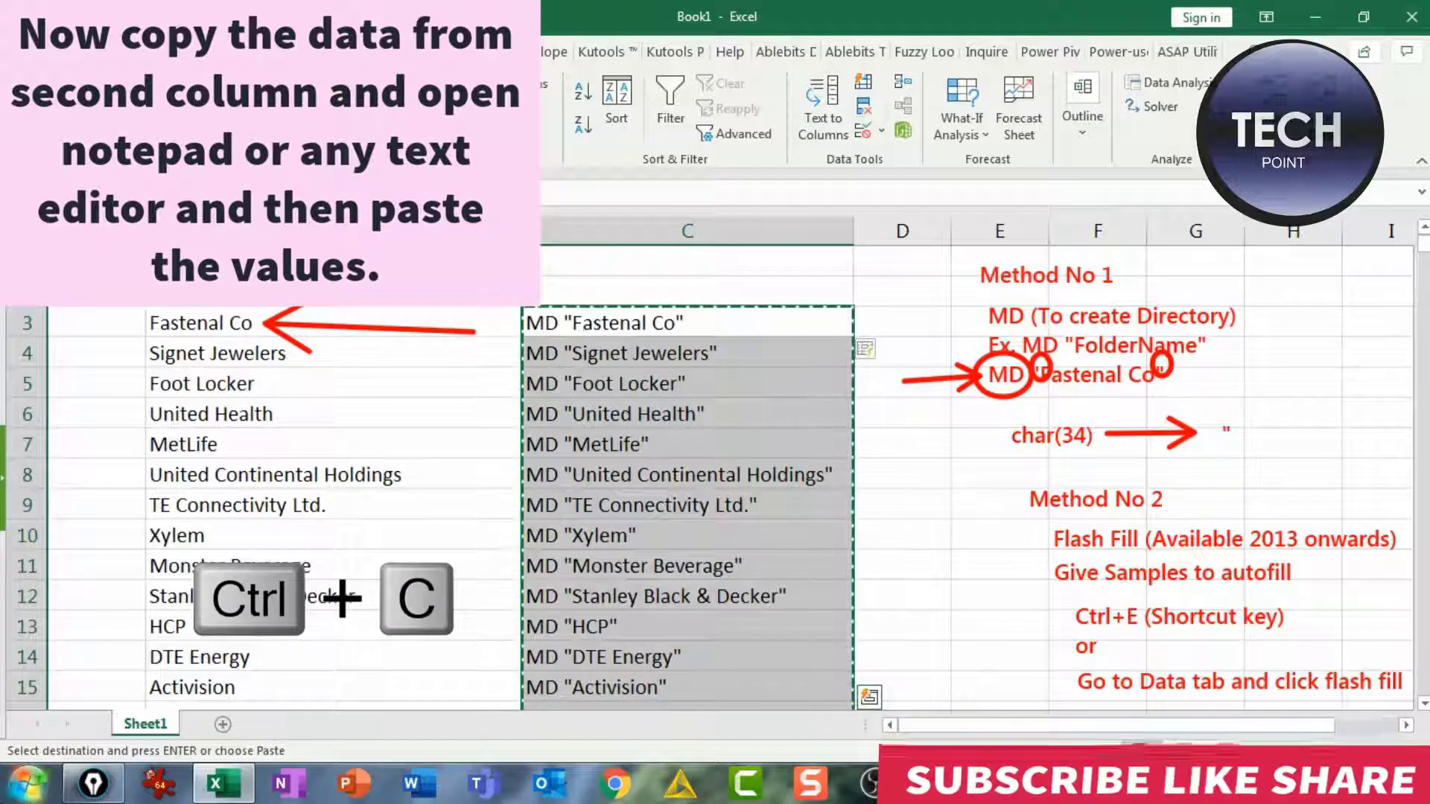
Step: Open a blank Notepad window and maximize it, and cancel the copy marquee around the MD commands back in Excel
{"action": "left_click", "coordinate": [27, 783]}
{"action": "type", "text": "not"}
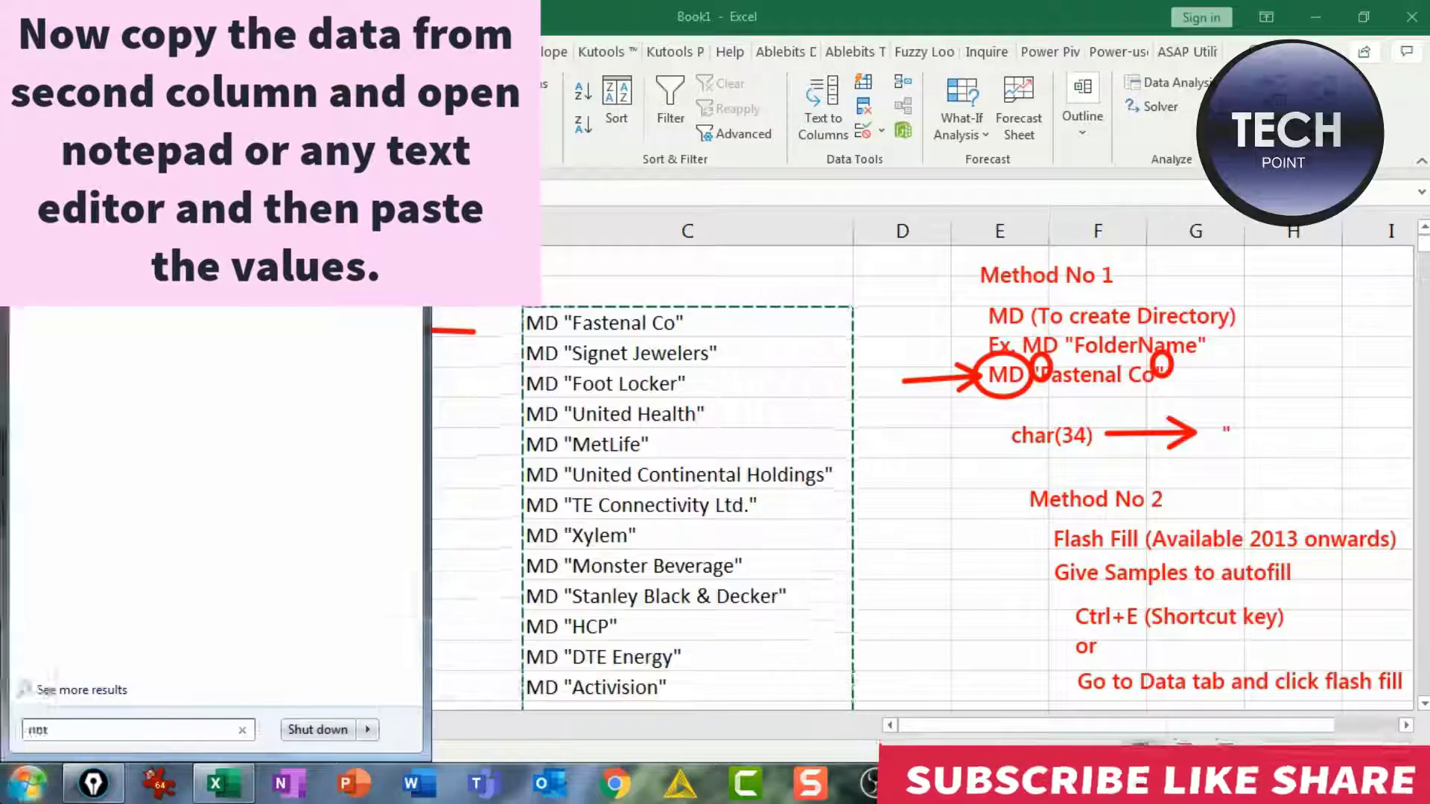
{"action": "key", "text": "Return"}
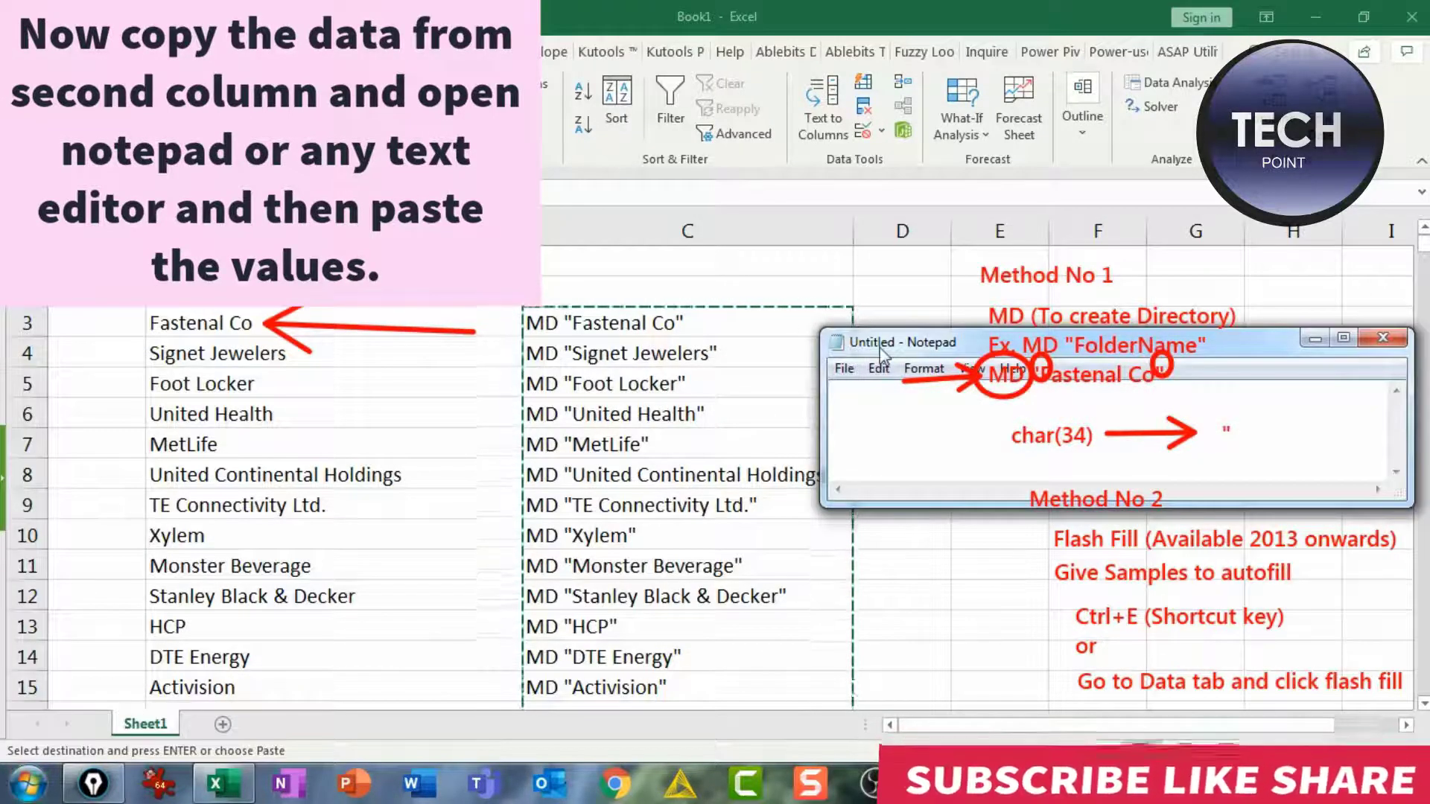
{"action": "left_click_drag", "start_coordinate": [881, 350], "coordinate": [229, 369]}
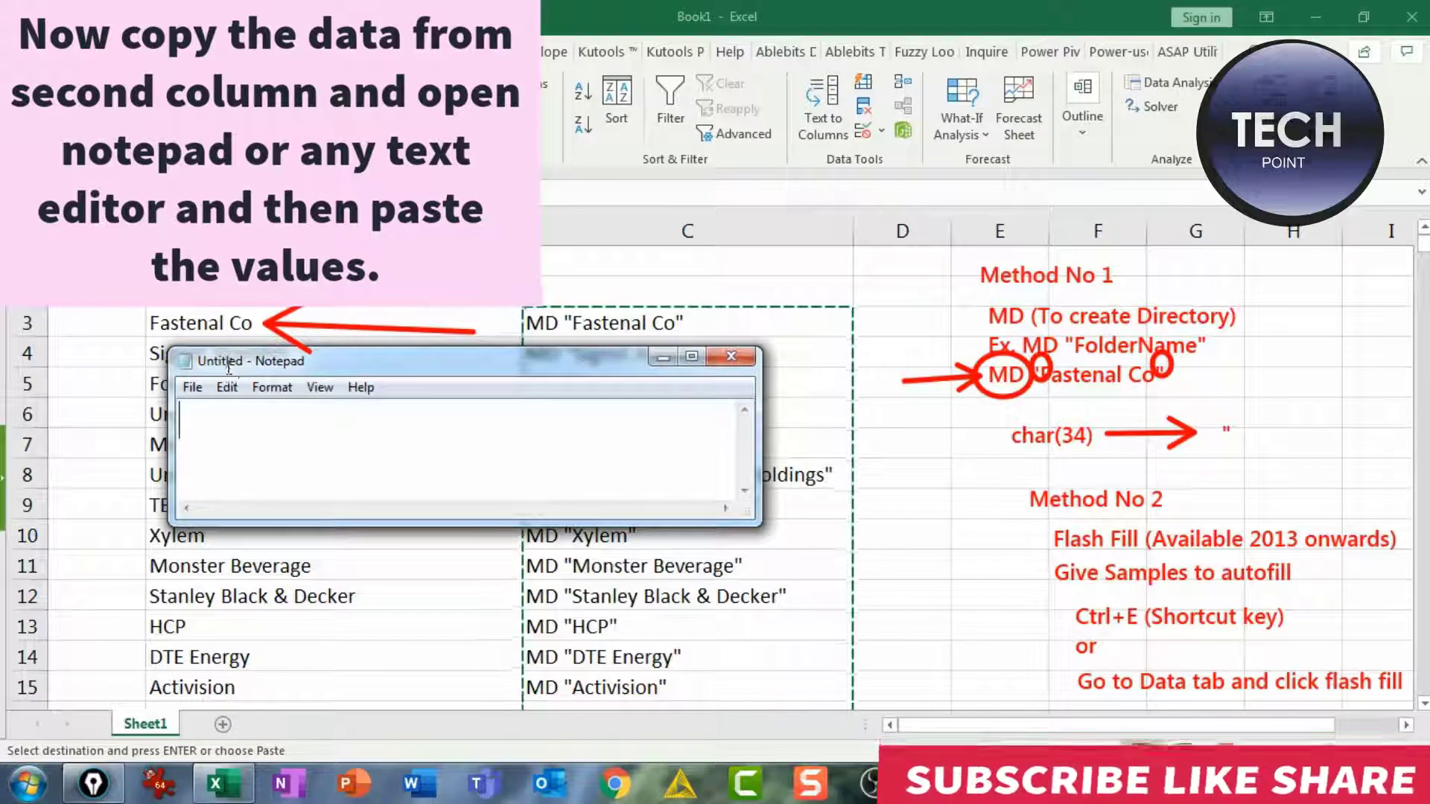
{"action": "double_click", "coordinate": [228, 361]}
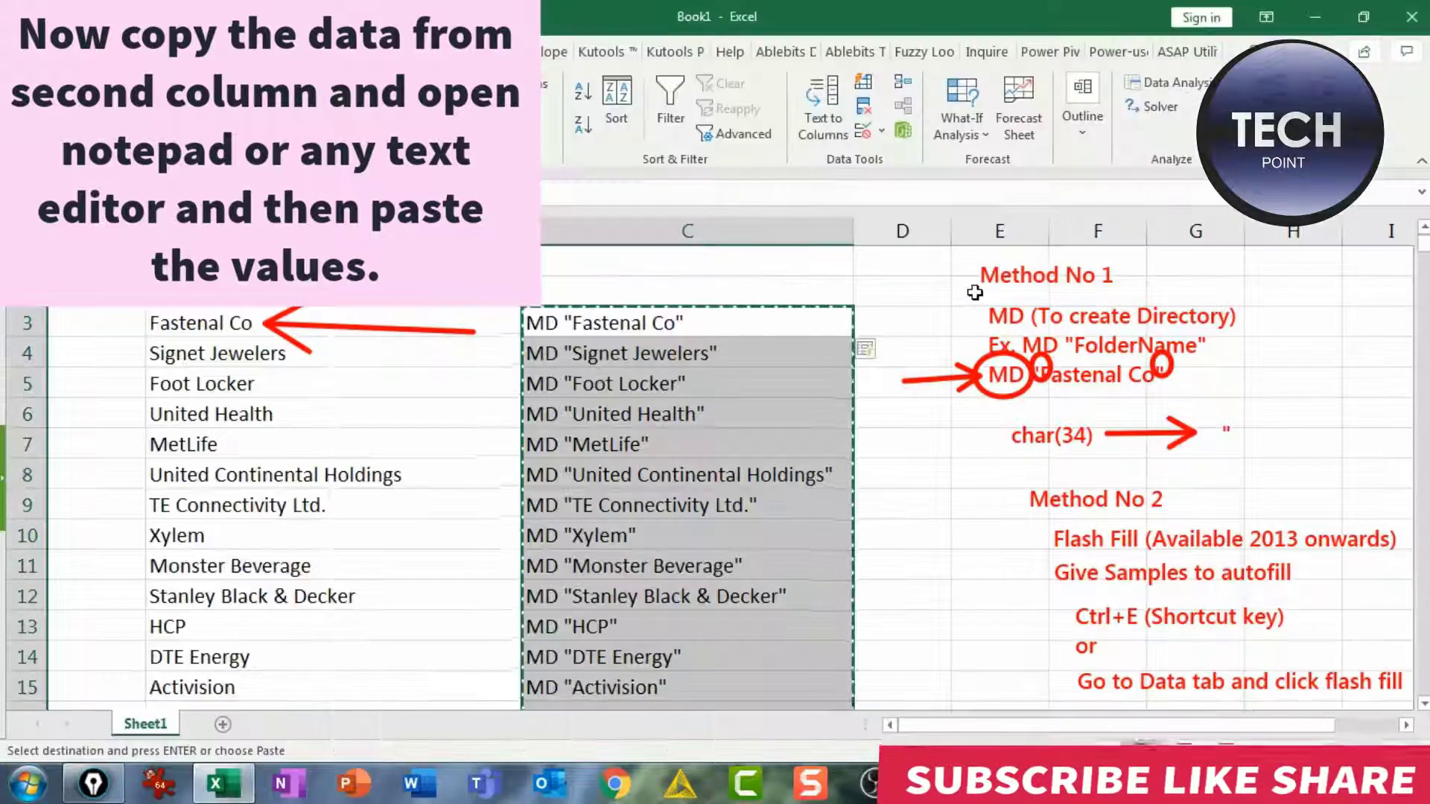
{"action": "key", "text": "Escape"}
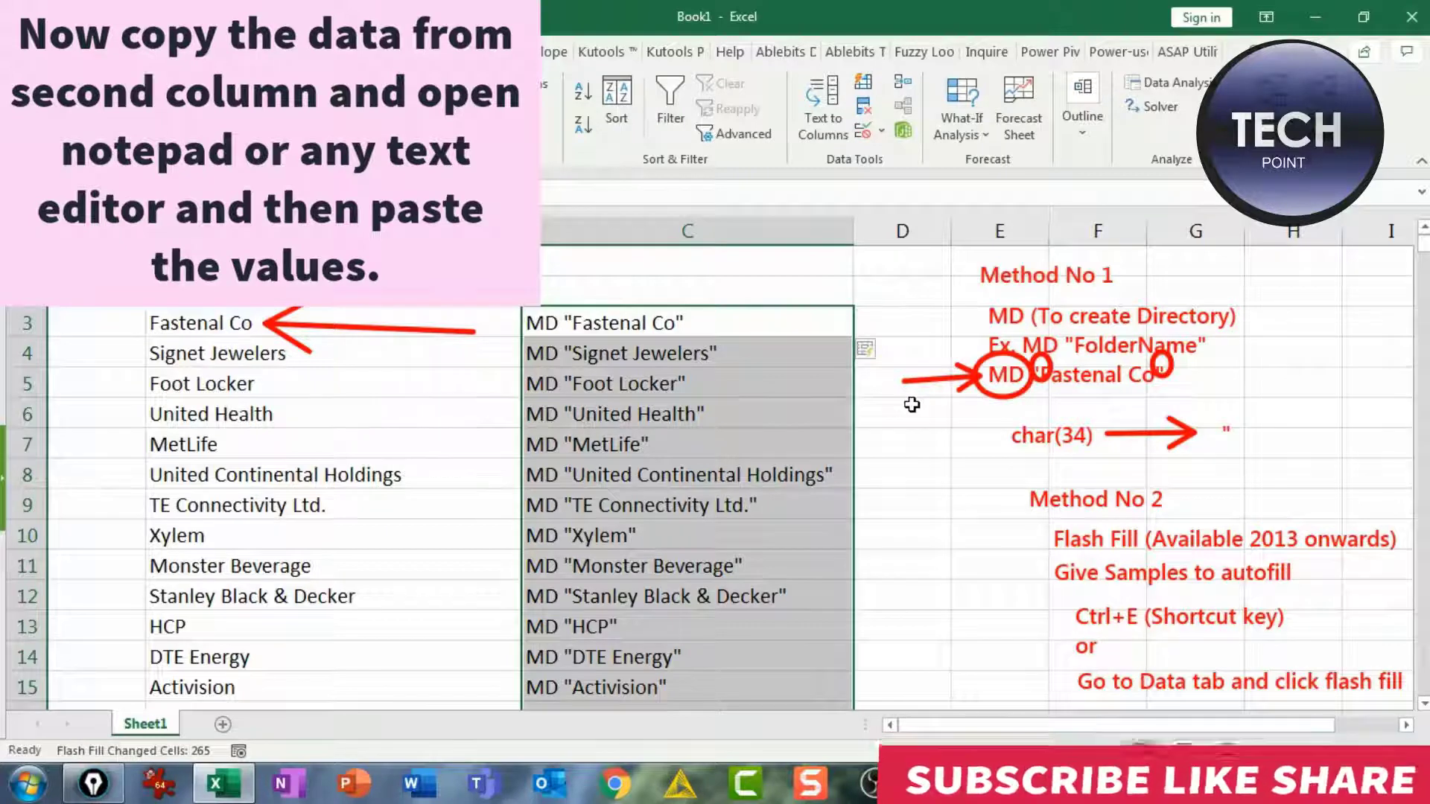